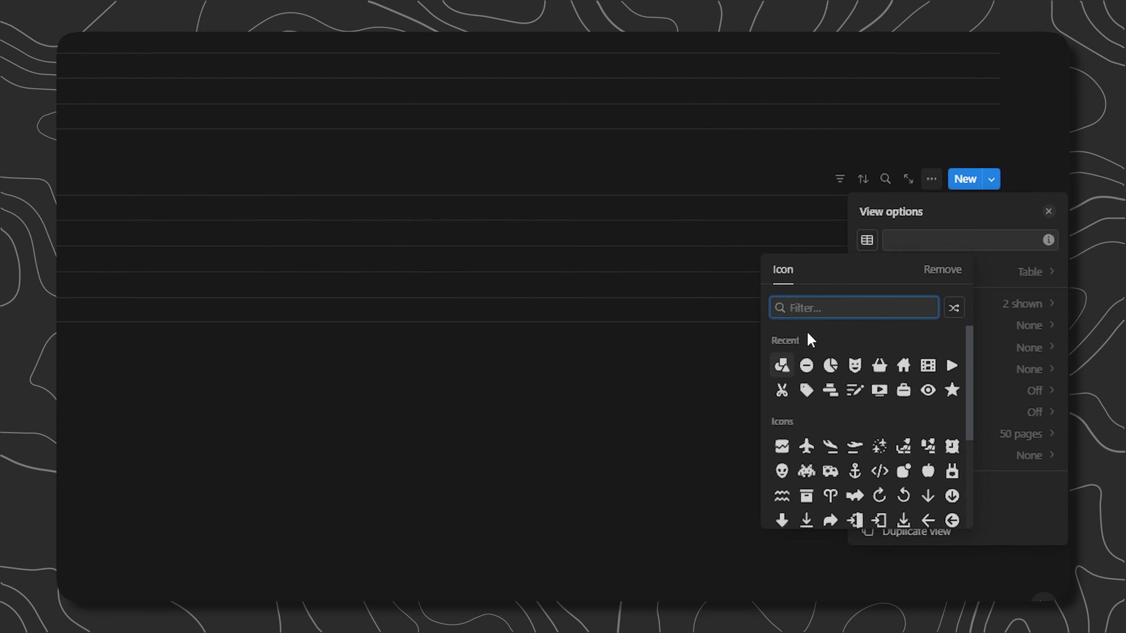
# - Give the Expenses table view the minus icon and delete the Tags property from both tables
pyautogui.click(906, 434)
pyautogui.click(274, 215)
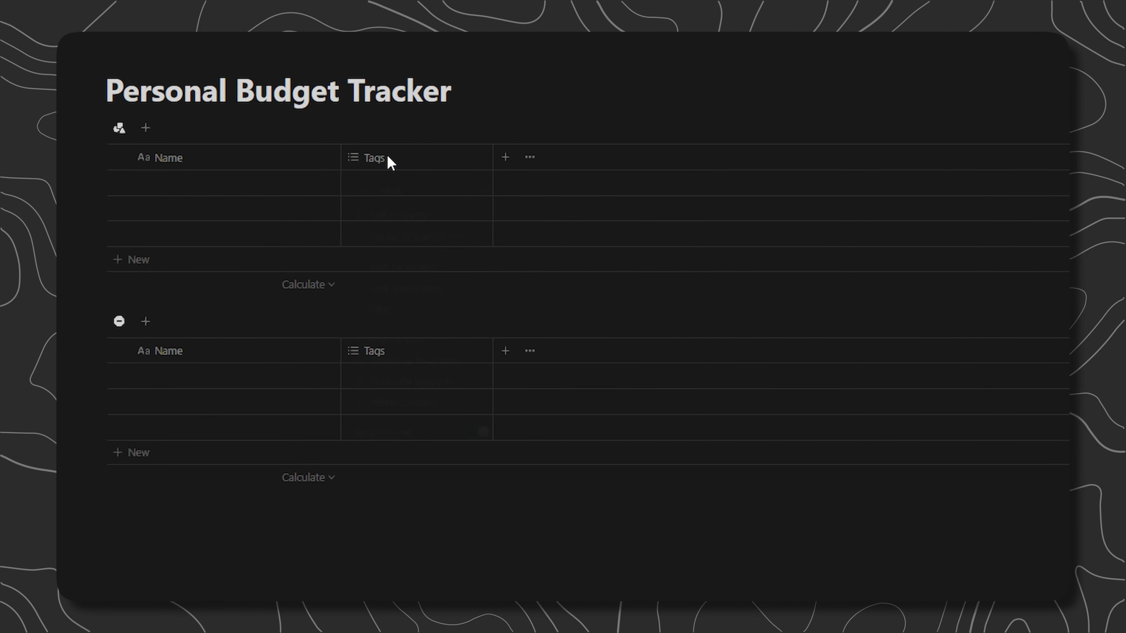
pyautogui.click(276, 217)
pyautogui.click(403, 412)
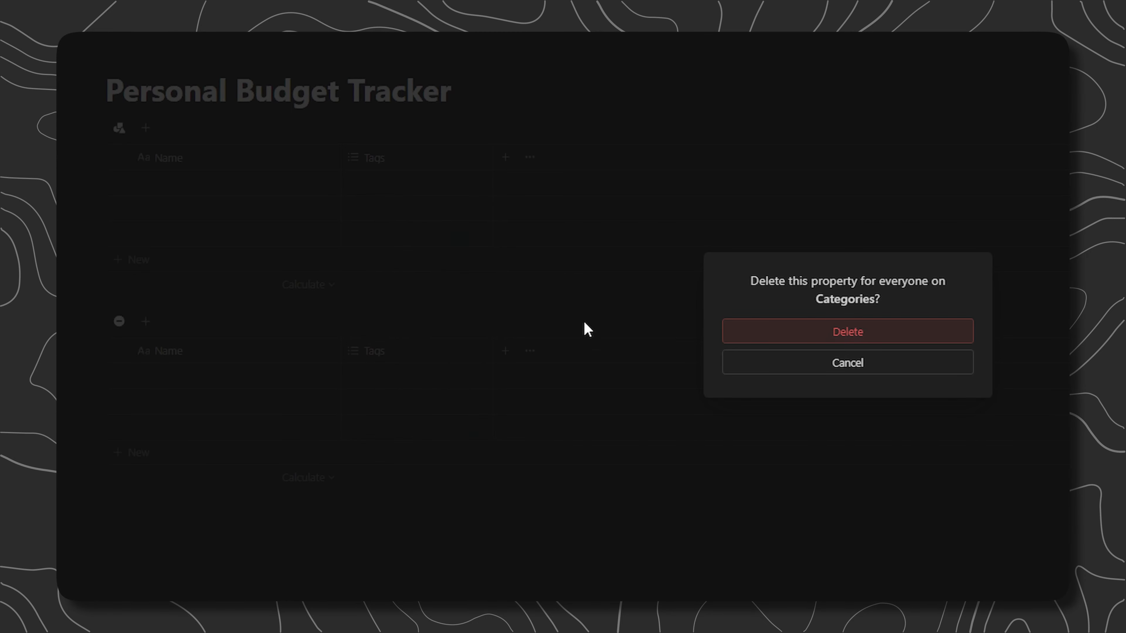
pyautogui.click(767, 335)
pyautogui.click(403, 348)
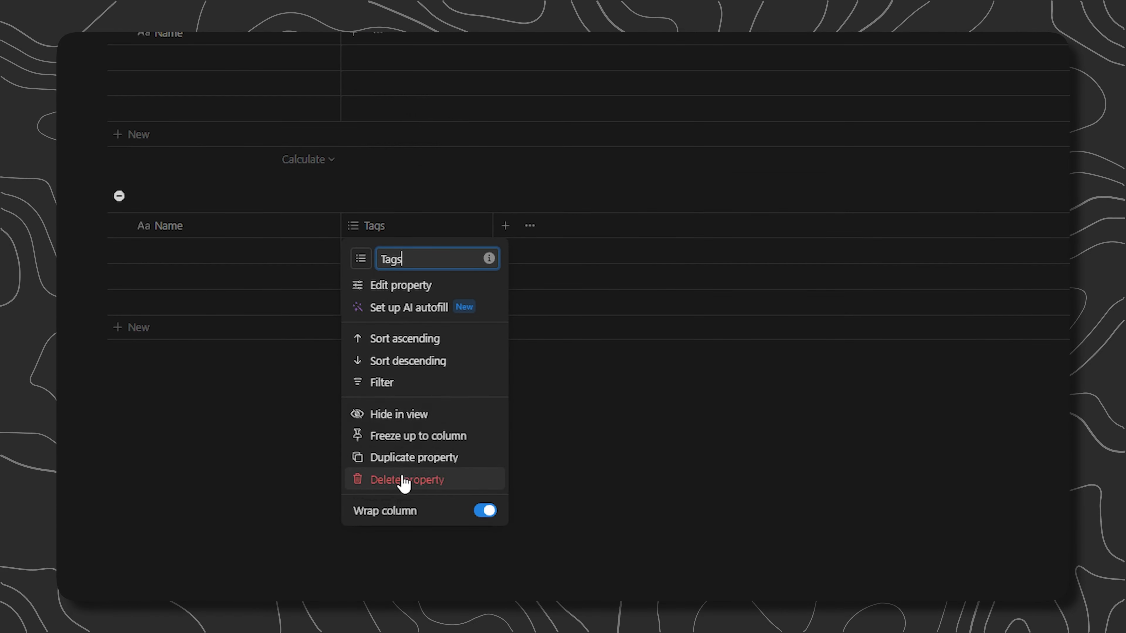
pyautogui.click(403, 480)
pyautogui.click(751, 199)
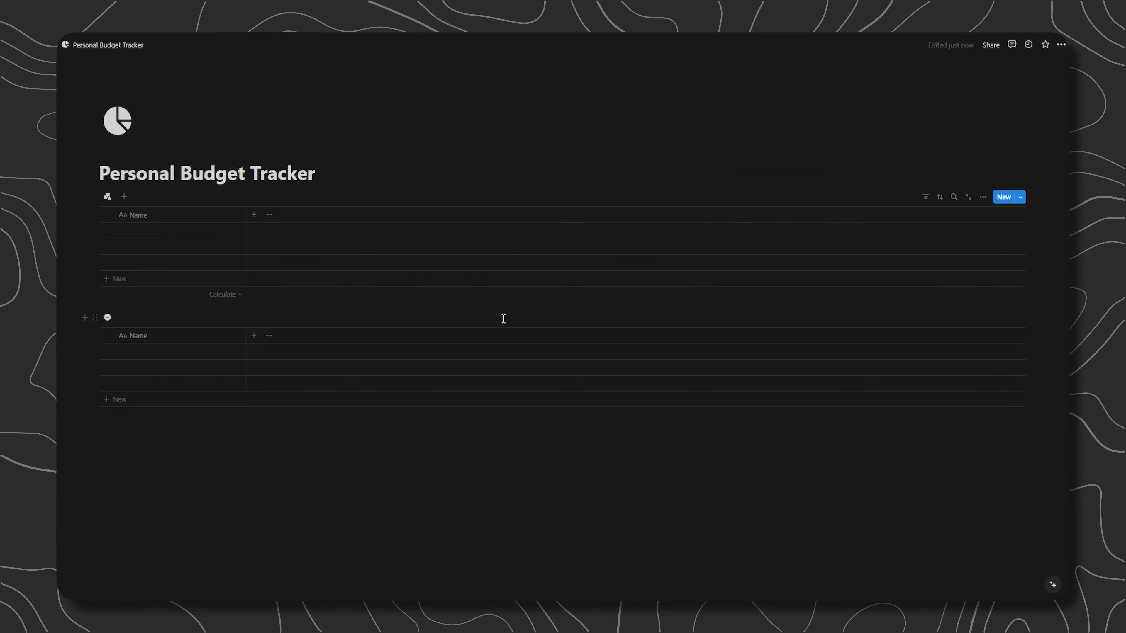
# - Rename the first table's Name property to Category, give it the shapes icon and narrow its column
pyautogui.click(177, 33)
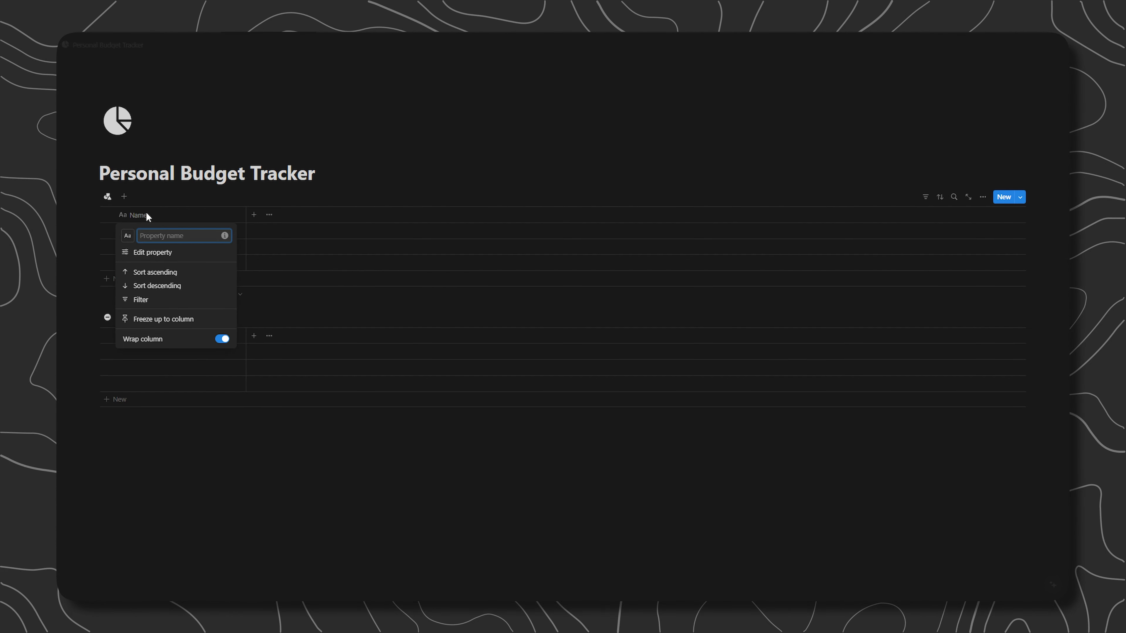
pyautogui.write('Category')
pyautogui.click(129, 236)
pyautogui.click(91, 312)
pyautogui.click(178, 216)
pyautogui.moveTo(246, 217); pyautogui.dragTo(182, 218)
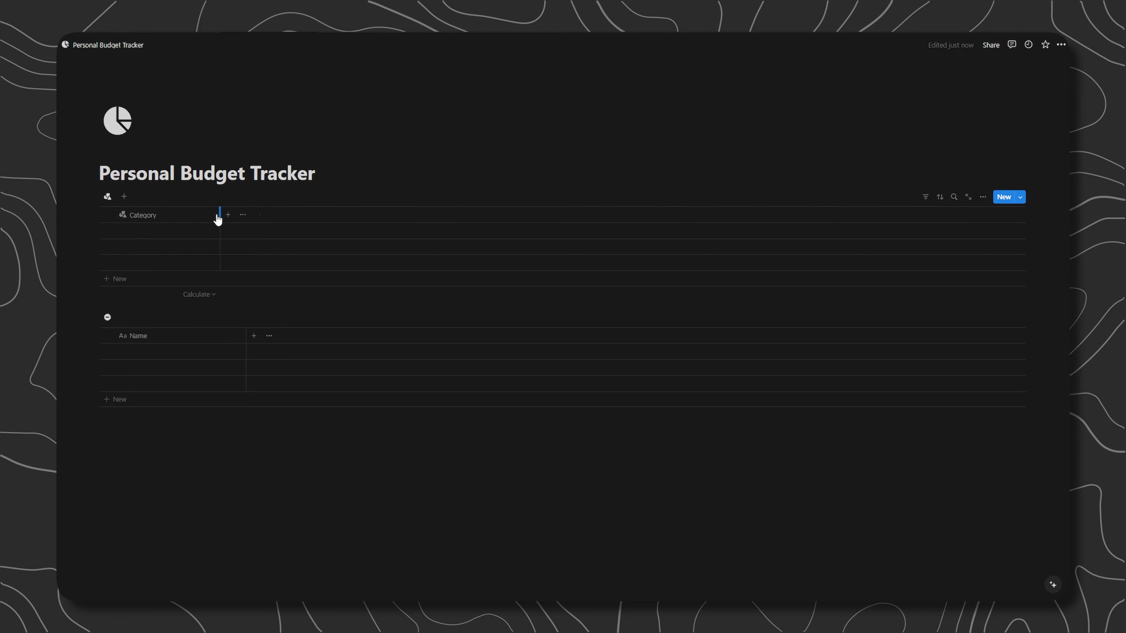
# - Rename the second table's Name property to Expense Name and give it the minus icon
pyautogui.click(143, 336)
pyautogui.click(141, 357)
pyautogui.write('Expense')
pyautogui.click(129, 358)
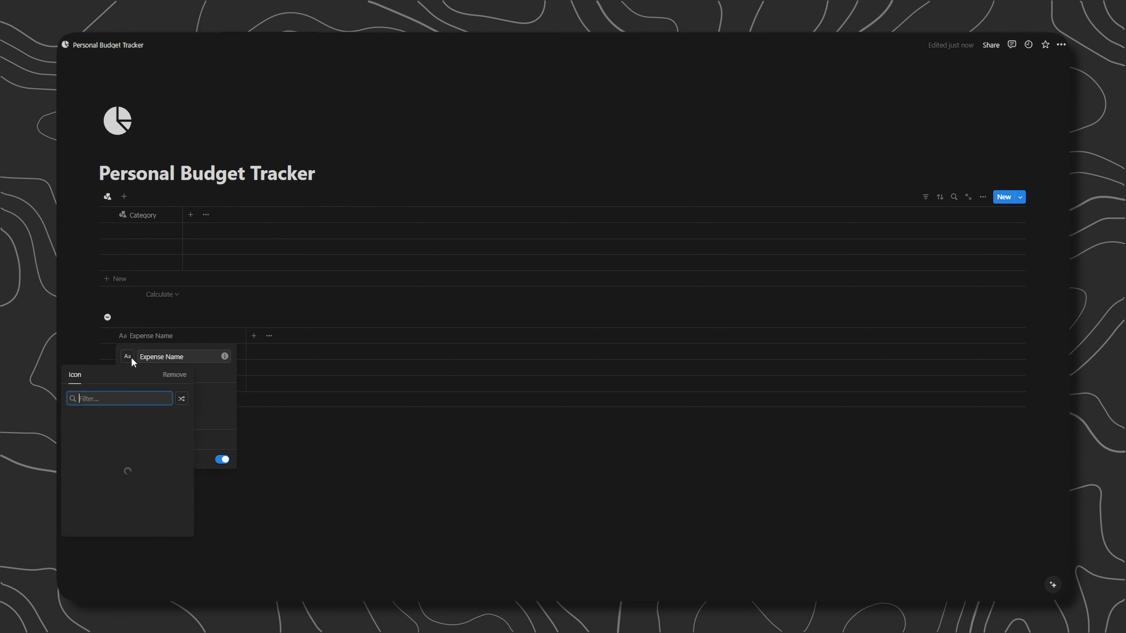
pyautogui.click(91, 432)
pyautogui.click(181, 334)
# - Add a Number property named Budget to the Categories table, with the donut chart icon and Euro format
pyautogui.click(191, 216)
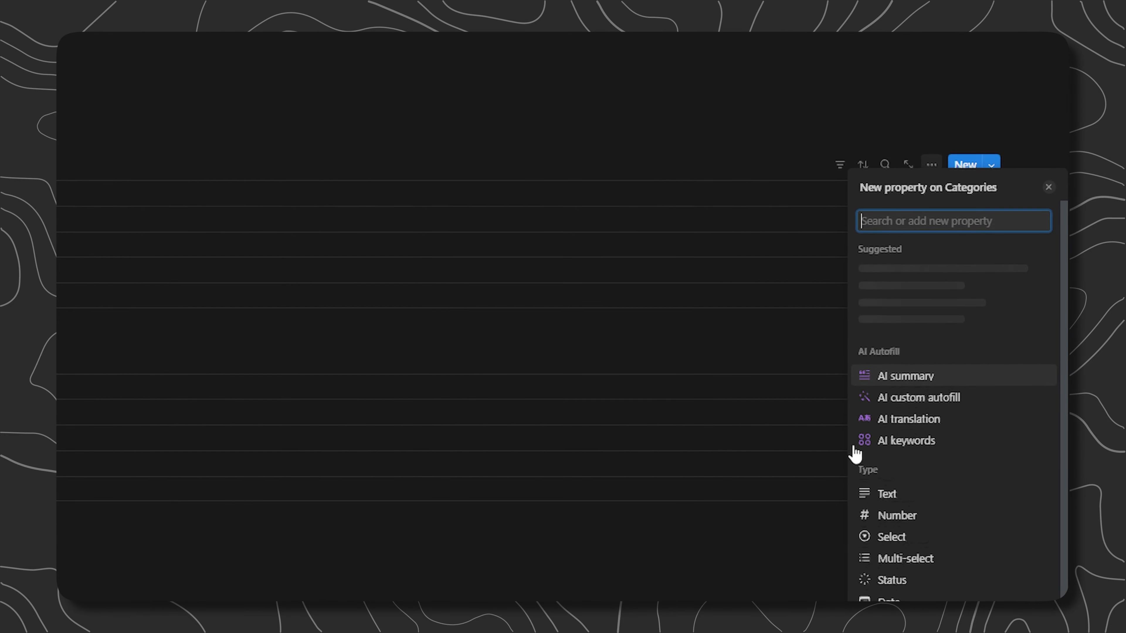
pyautogui.click(891, 514)
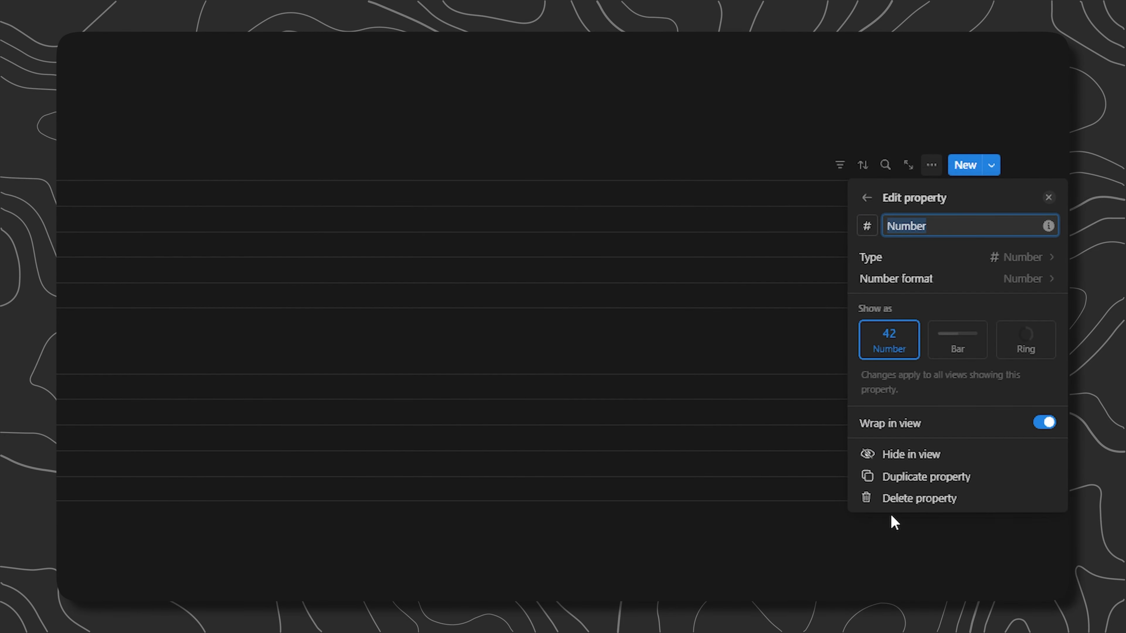
pyautogui.write('Budget')
pyautogui.click(867, 226)
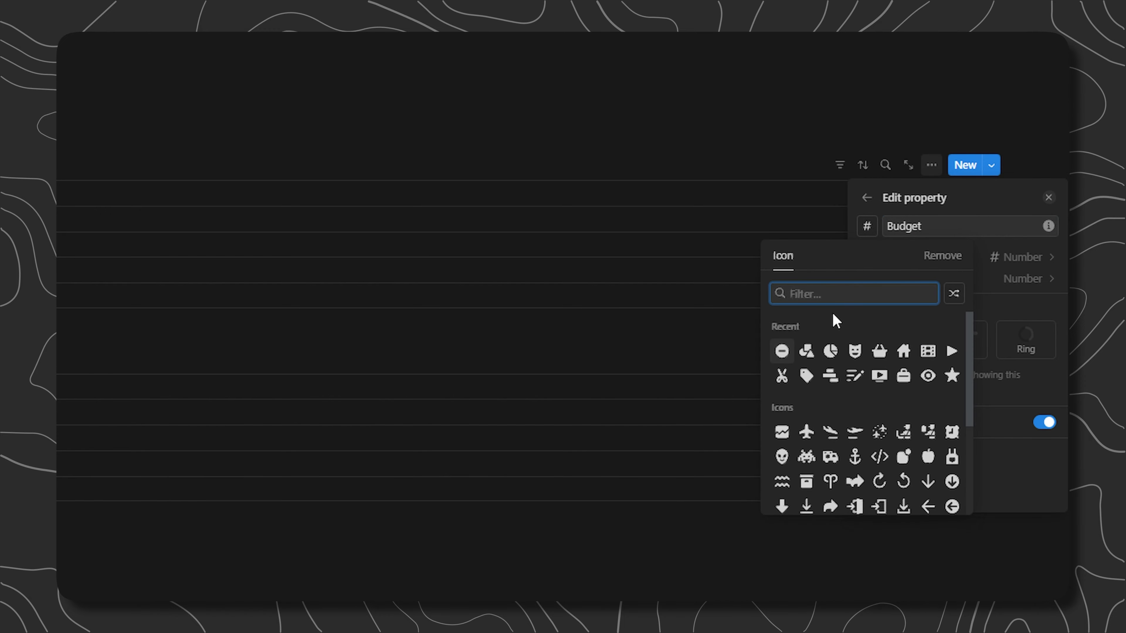
pyautogui.write('char')
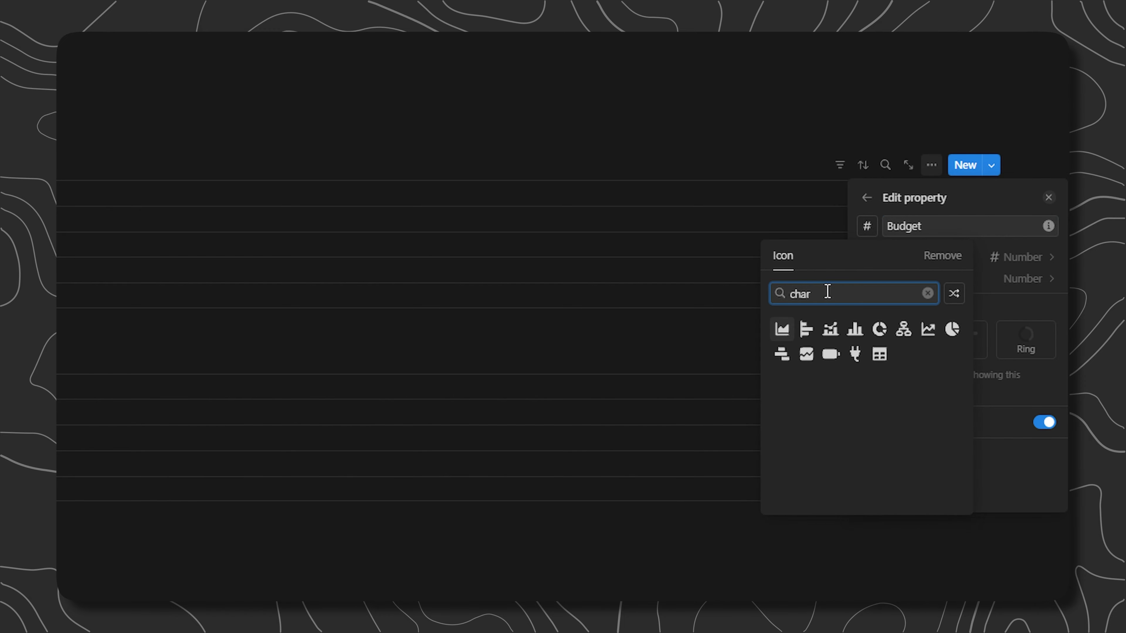
pyautogui.click(882, 330)
pyautogui.click(1008, 286)
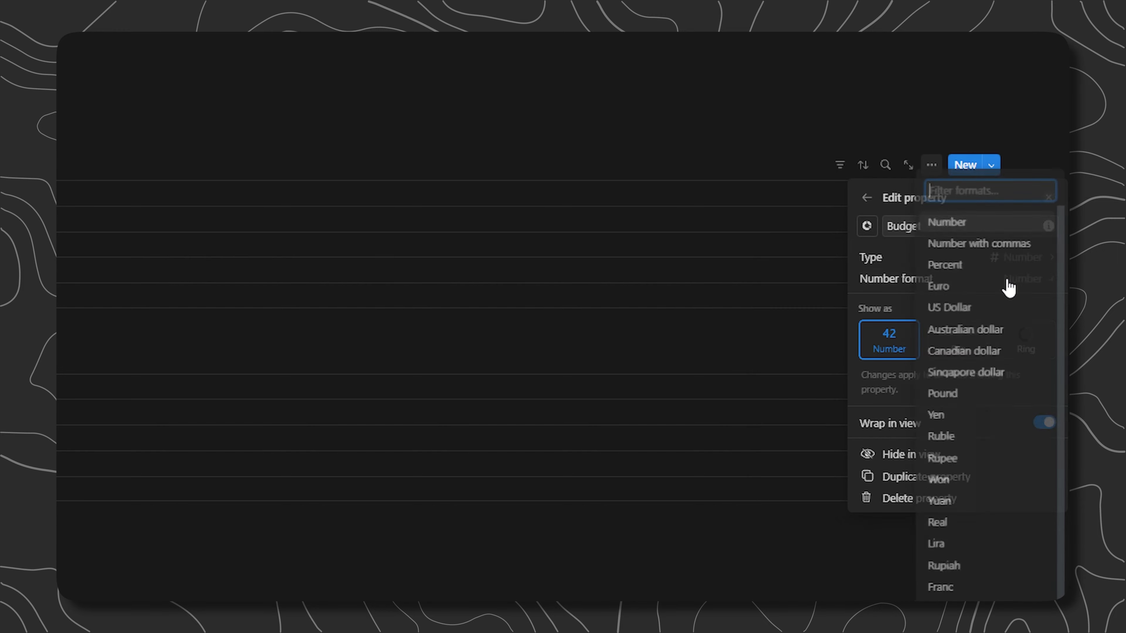
pyautogui.click(948, 288)
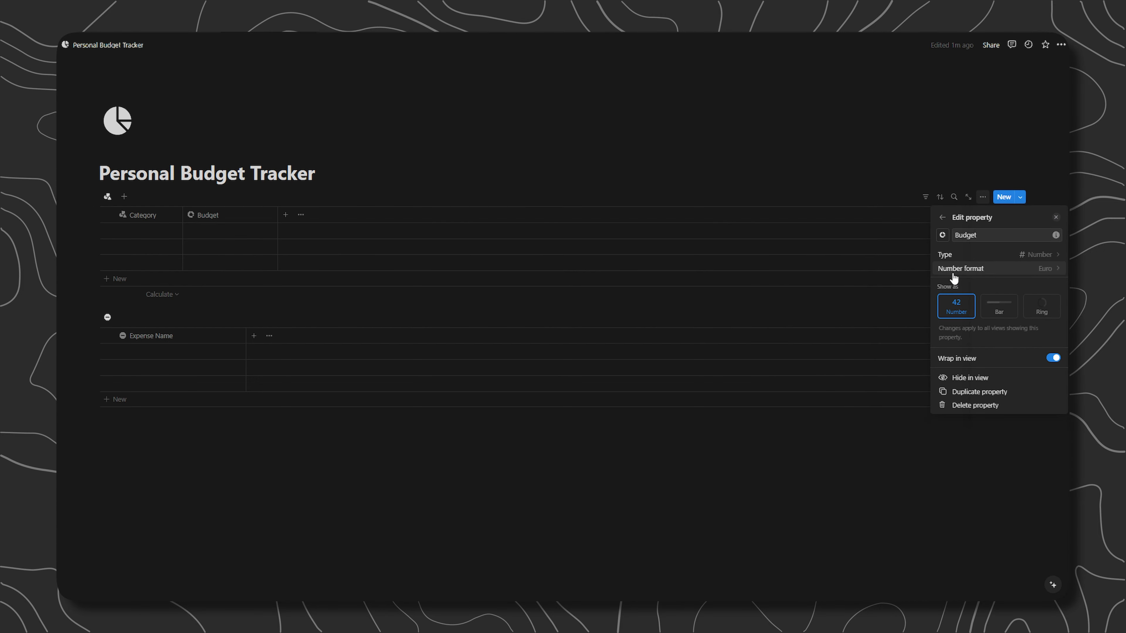
pyautogui.click(330, 221)
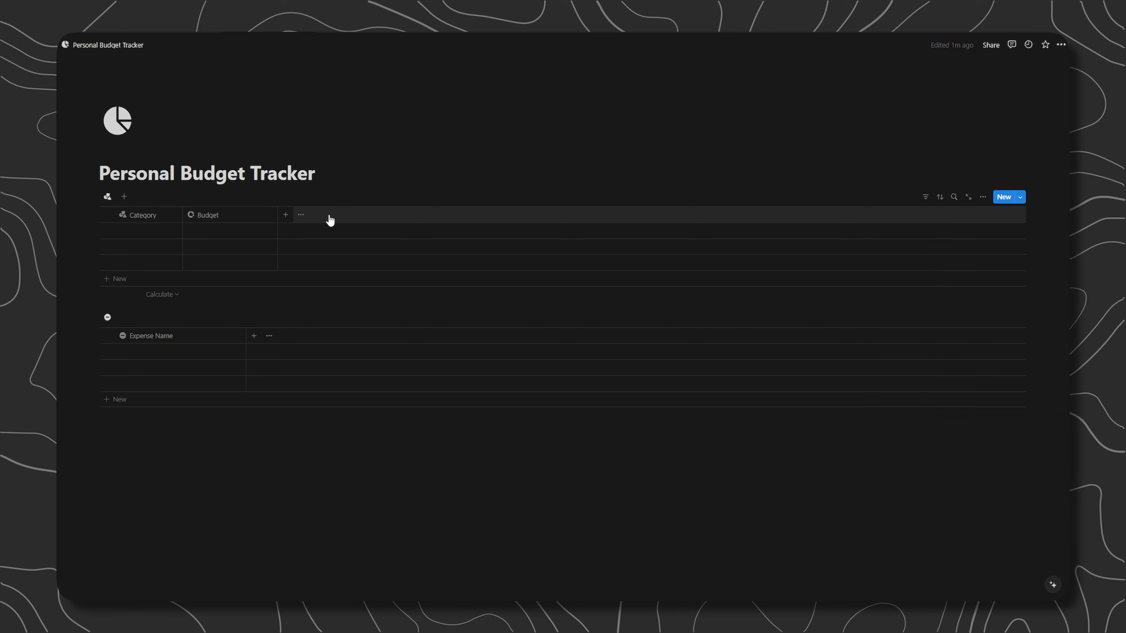
# - Fill the Category column with Housing, Food & Groceries, Enterteiment and Utilities
pyautogui.click(133, 231)
pyautogui.write('Housing')
pyautogui.press('Return')
pyautogui.write('F')
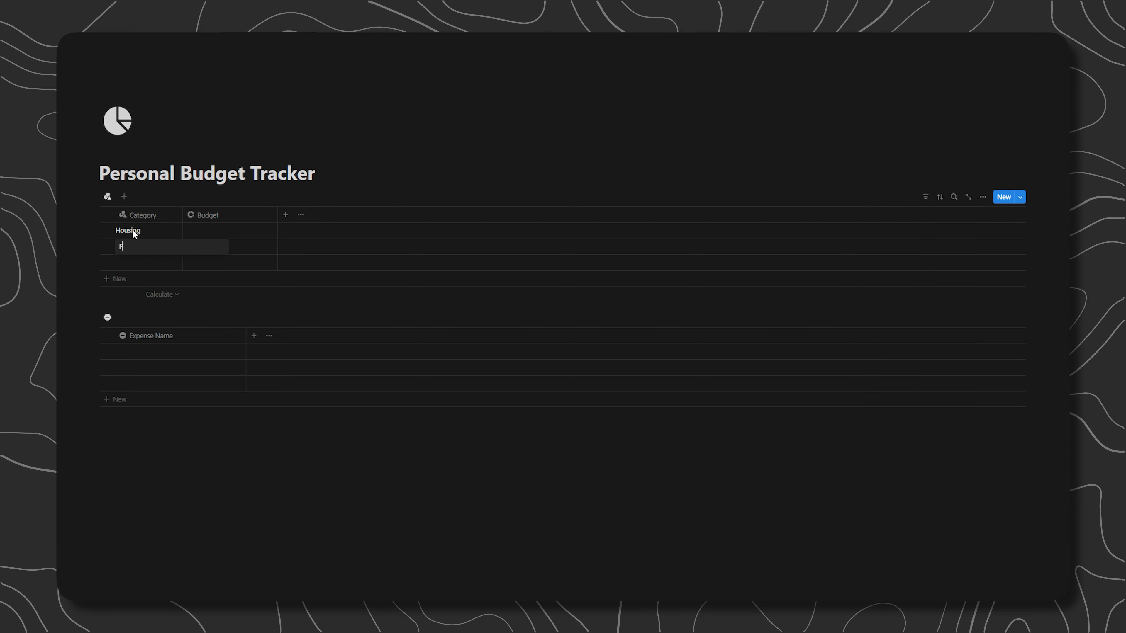
pyautogui.write('ood & Groceries')
pyautogui.press('Return')
pyautogui.write('Entert')
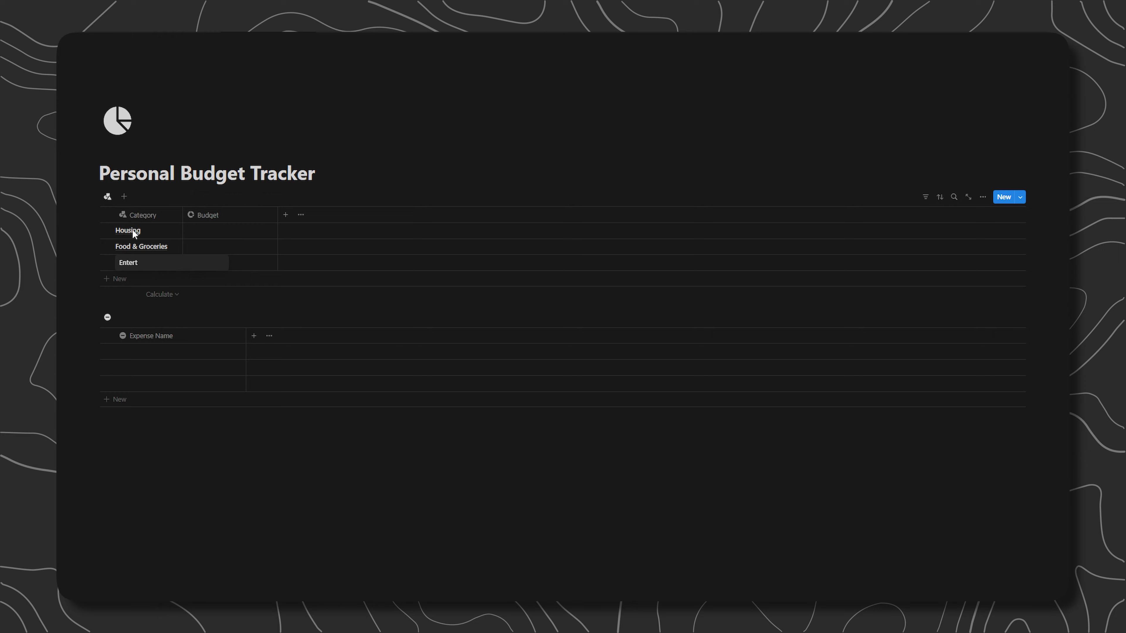
pyautogui.write('eiment')
pyautogui.press('Return')
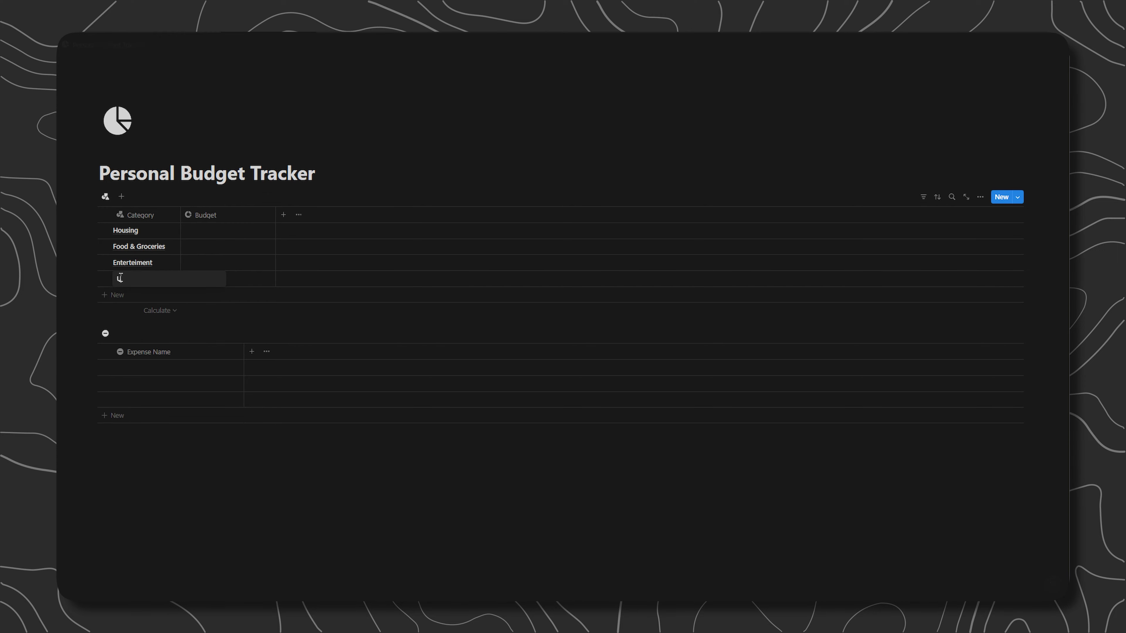
# - Enter budgets of 500 for Housing, 300 for Food & Groceries, 20 for Enterteiment and 180 for Utilities
pyautogui.click(204, 229)
pyautogui.write('500')
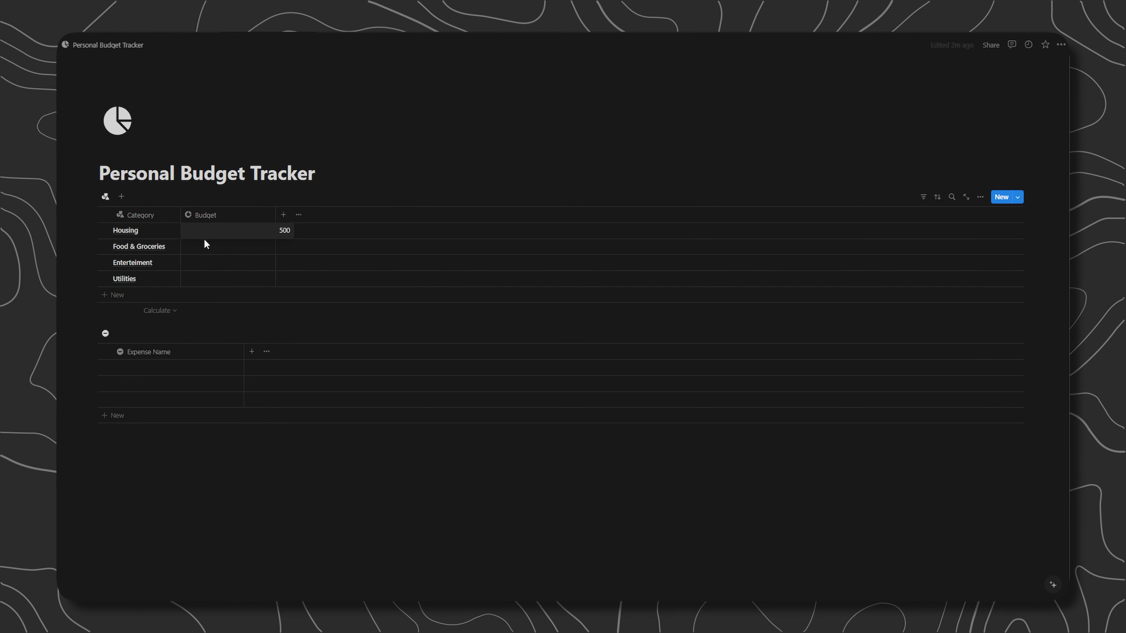
pyautogui.click(213, 245)
pyautogui.write('300')
pyautogui.click(224, 263)
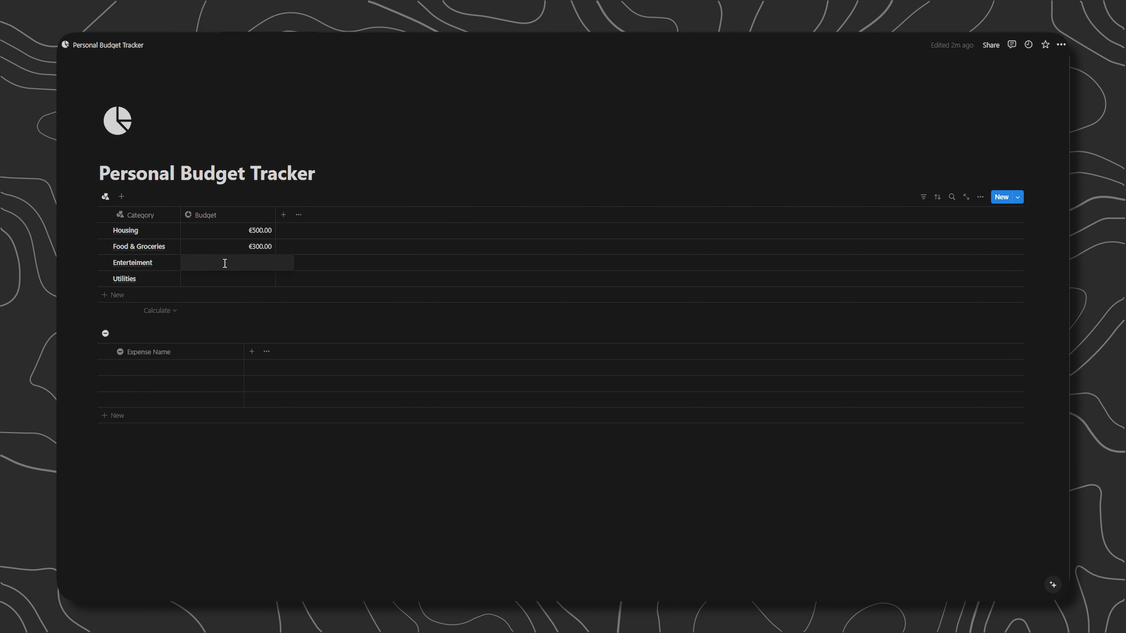
pyautogui.write('20')
pyautogui.click(231, 278)
pyautogui.write('180')
pyautogui.press('Return')
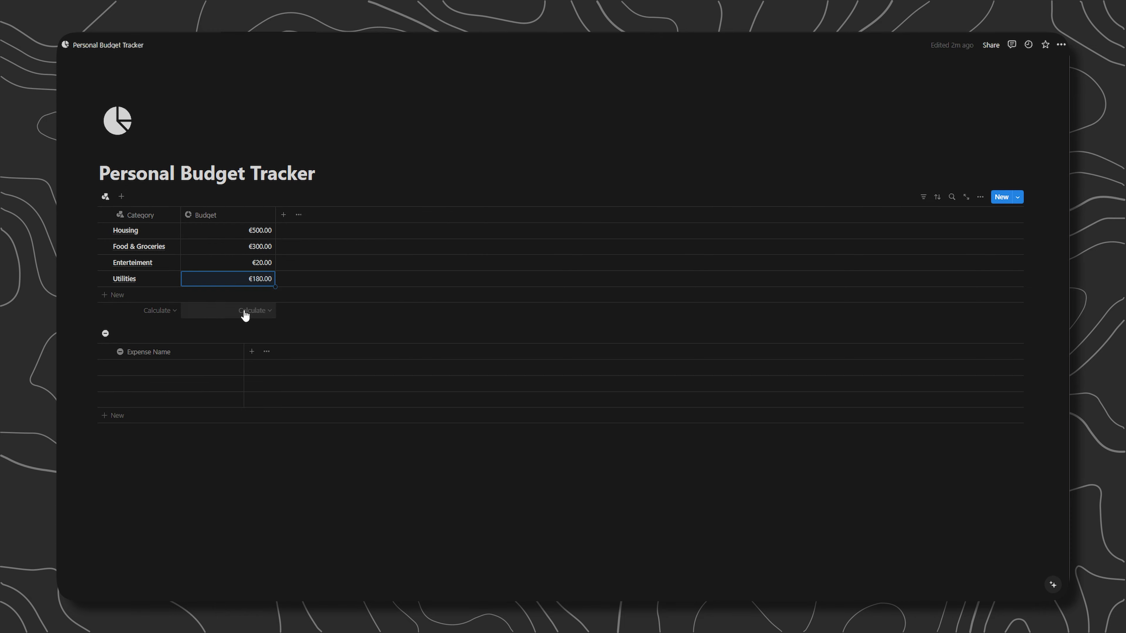
# - Give the Housing page a house icon and the Food & Groceries page a basket icon
pyautogui.click(165, 230)
pyautogui.click(437, 65)
pyautogui.click(374, 107)
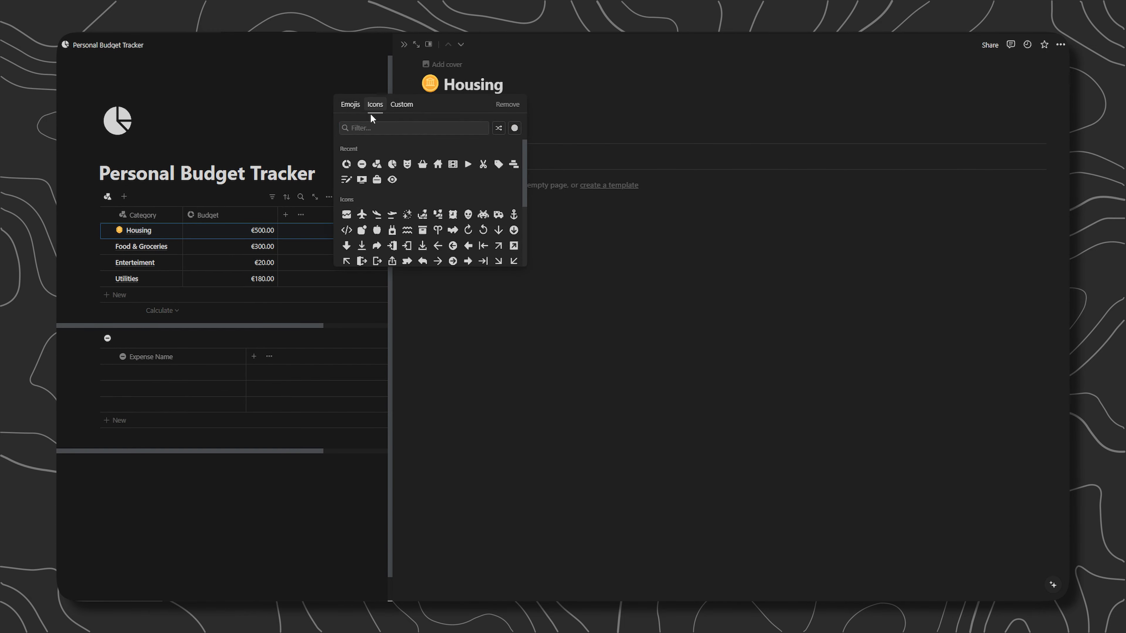
pyautogui.click(438, 165)
pyautogui.click(404, 45)
pyautogui.click(167, 247)
pyautogui.click(426, 66)
pyautogui.click(376, 106)
pyautogui.click(439, 166)
# - Give the Enterteiment page a mask icon and the Utilities page a plug icon
pyautogui.click(164, 271)
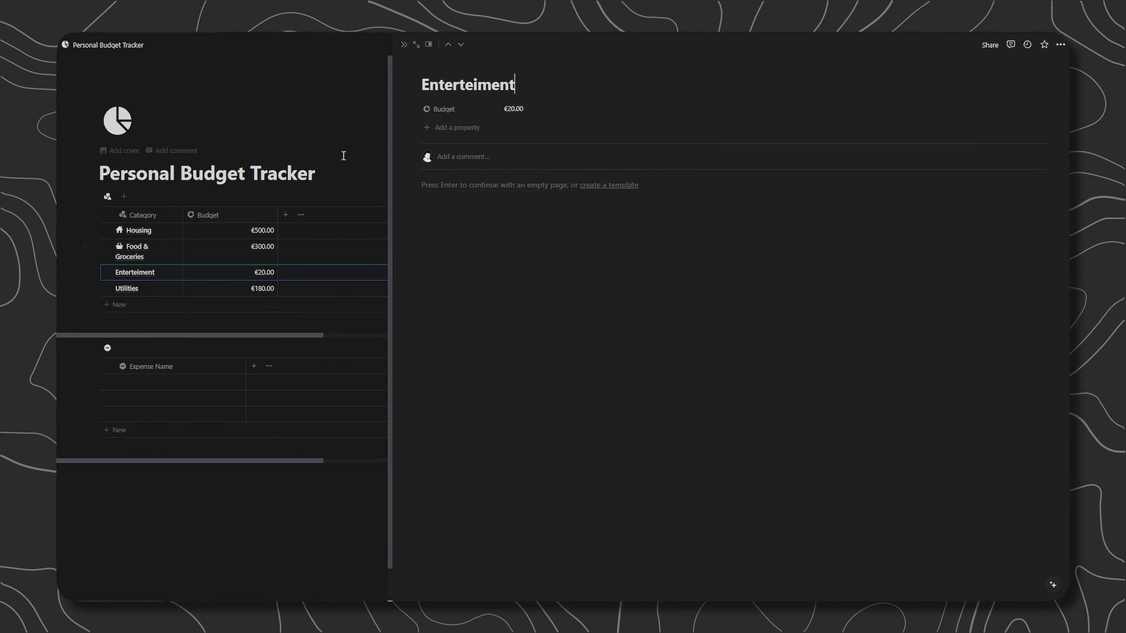
pyautogui.click(432, 66)
pyautogui.click(376, 108)
pyautogui.click(436, 166)
pyautogui.click(164, 288)
pyautogui.click(437, 65)
pyautogui.click(376, 106)
pyautogui.click(362, 129)
pyautogui.write('plu')
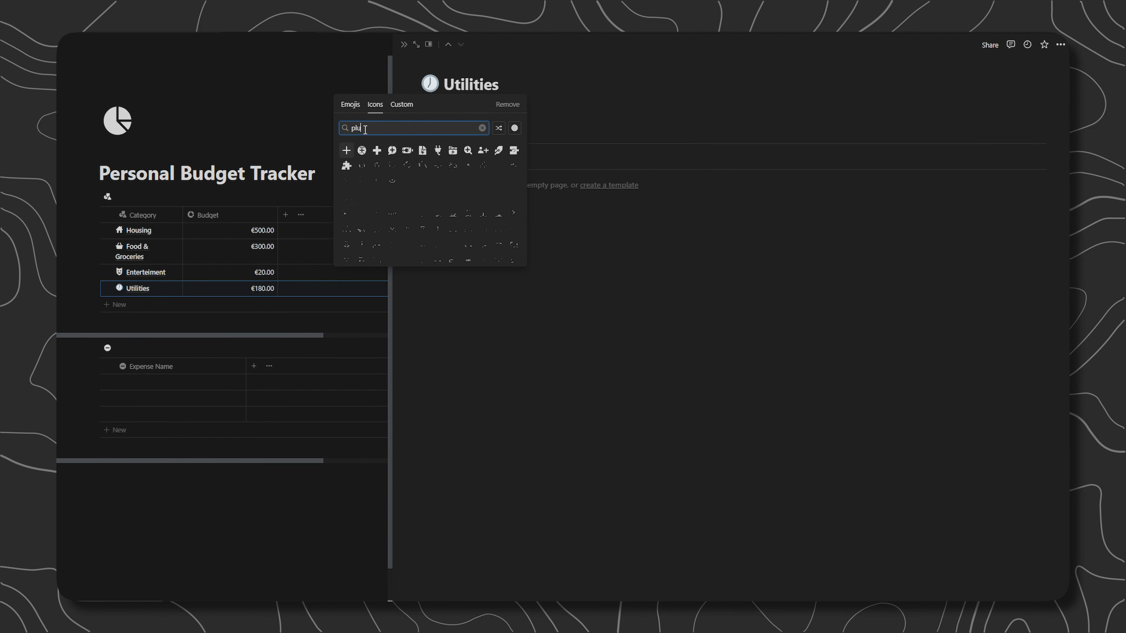
pyautogui.click(346, 150)
pyautogui.click(404, 45)
# - Widen the Category column and narrow the Expense Name column to fit their content
pyautogui.moveTo(180, 213); pyautogui.dragTo(196, 213)
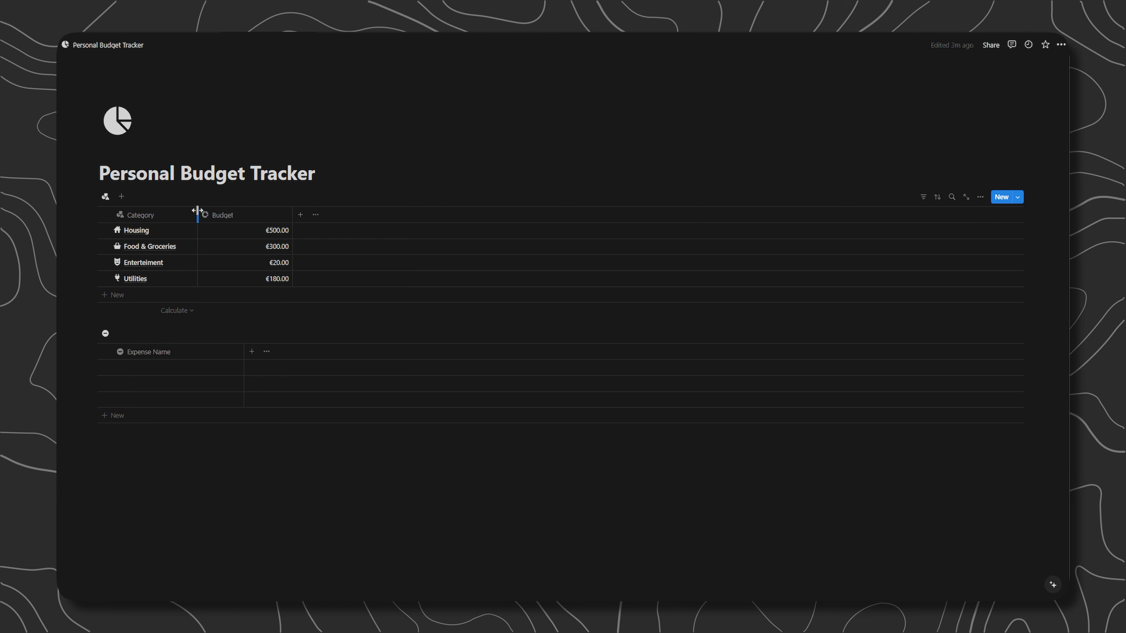
pyautogui.moveTo(244, 352); pyautogui.dragTo(212, 352)
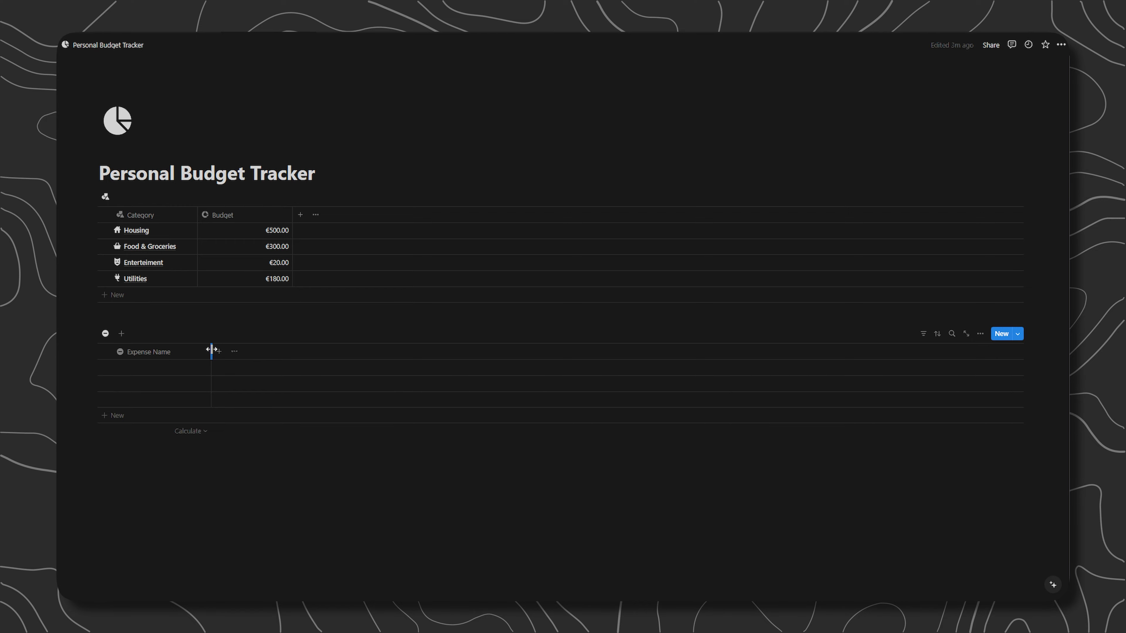
# - Add a Date property to the Expenses table with the time format set to 24 hour
pyautogui.click(219, 352)
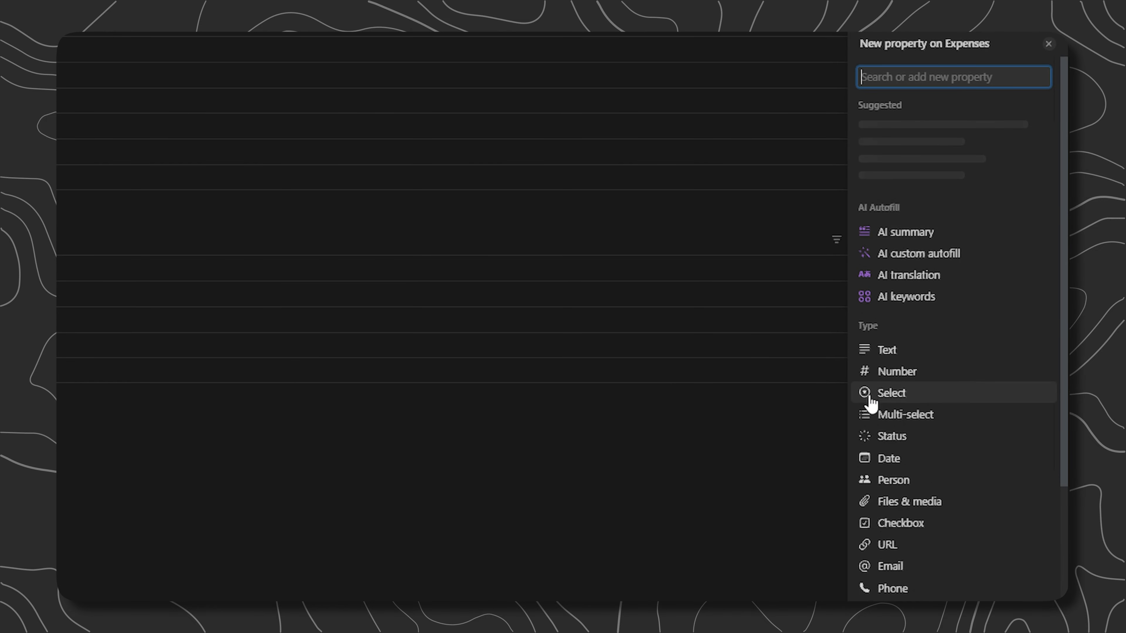
pyautogui.click(895, 460)
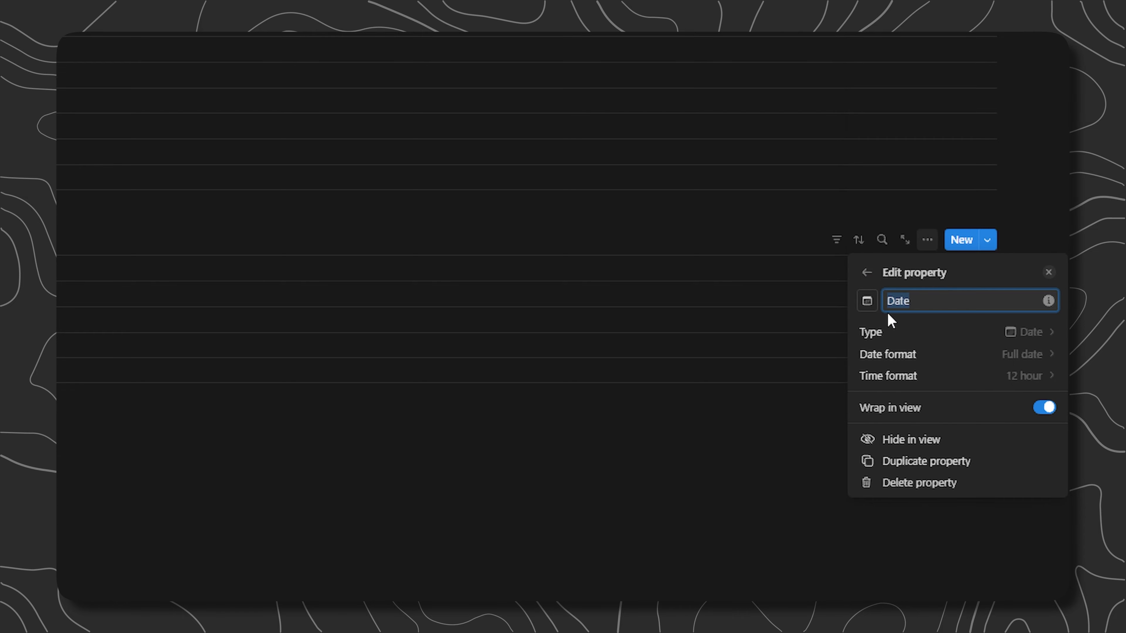
pyautogui.click(1026, 377)
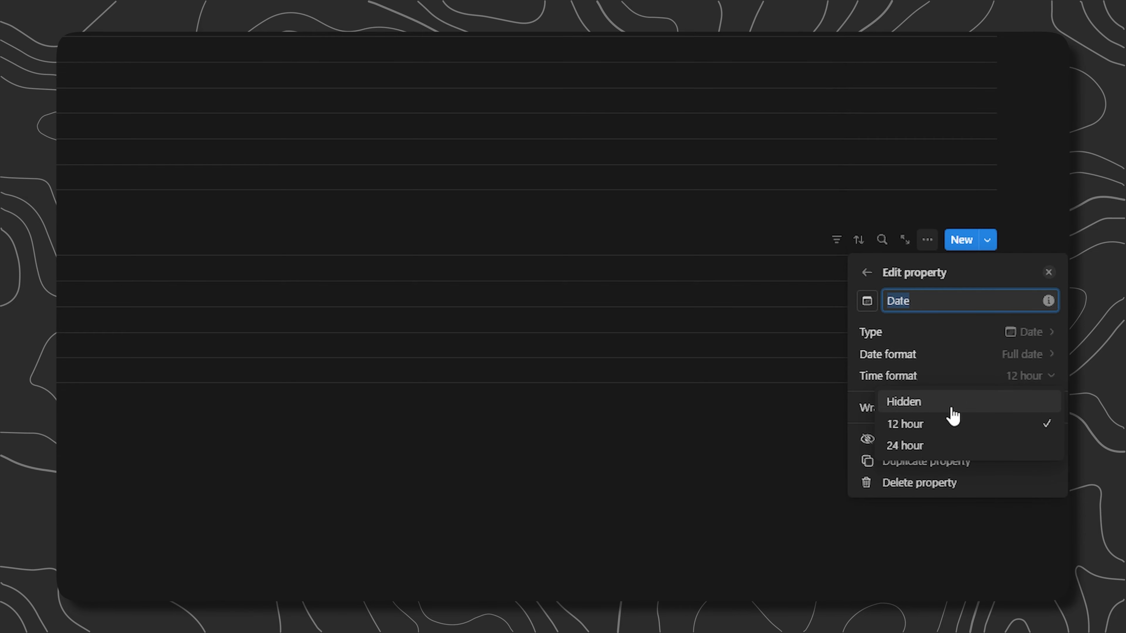
pyautogui.click(921, 445)
pyautogui.click(794, 445)
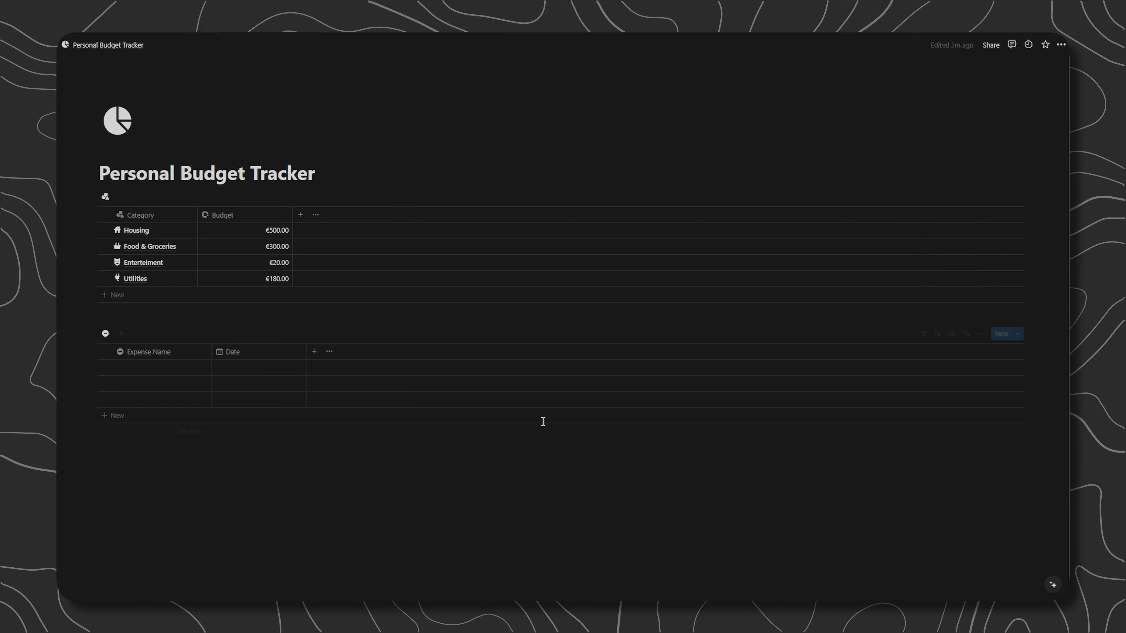
# - Create a new Expenses template with the minus icon and its Date set to Today when duplicated
pyautogui.click(1017, 334)
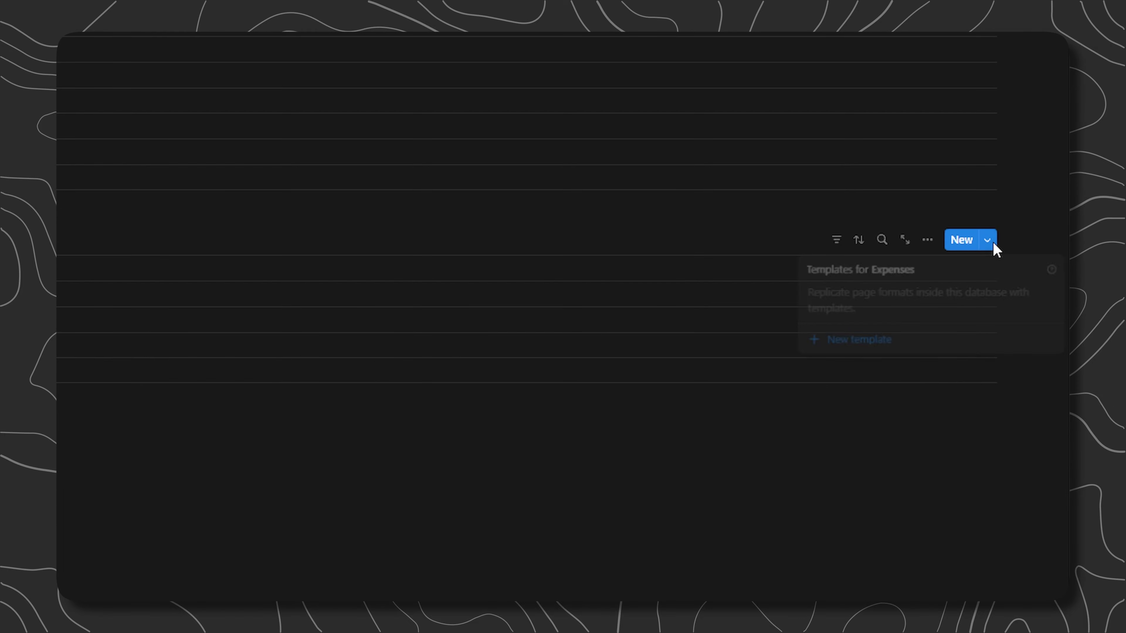
pyautogui.click(836, 348)
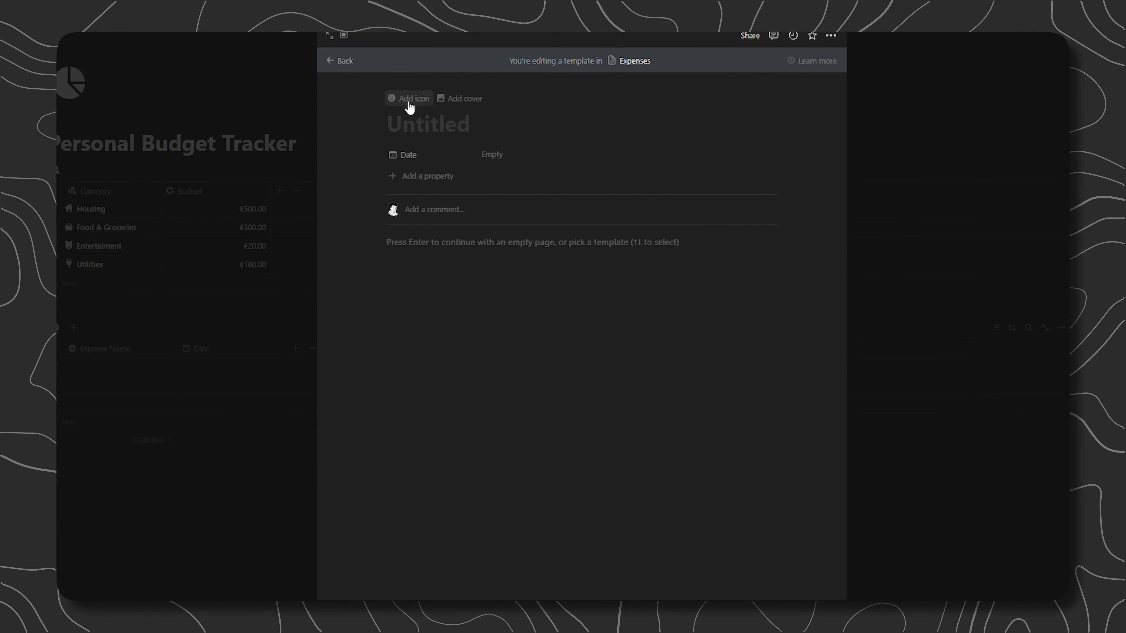
pyautogui.click(408, 99)
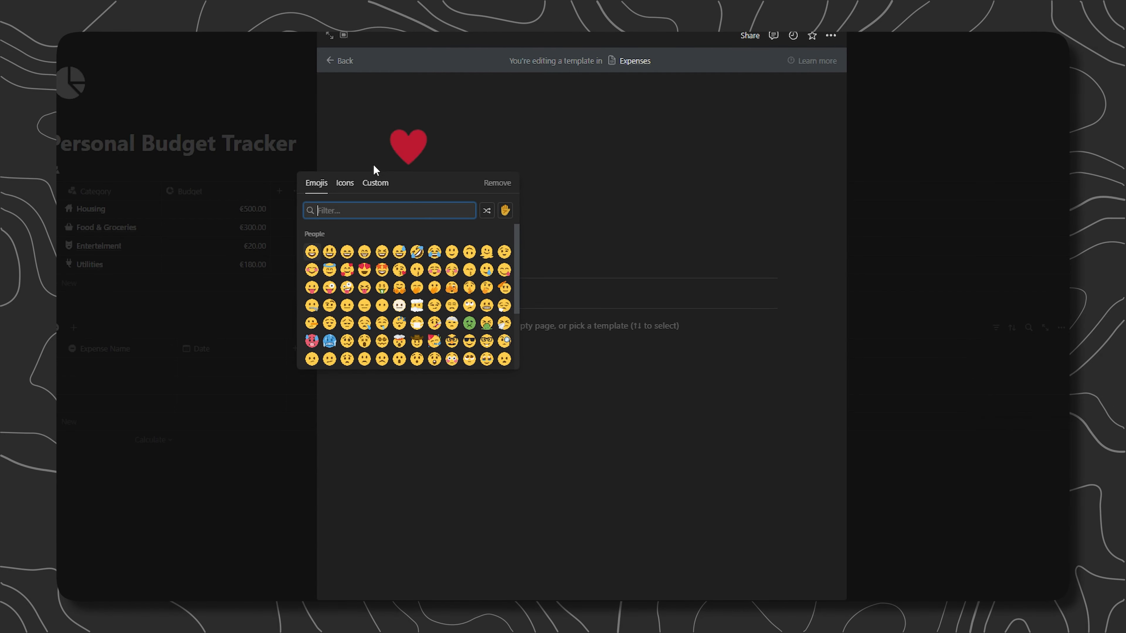
pyautogui.click(344, 184)
pyautogui.click(399, 252)
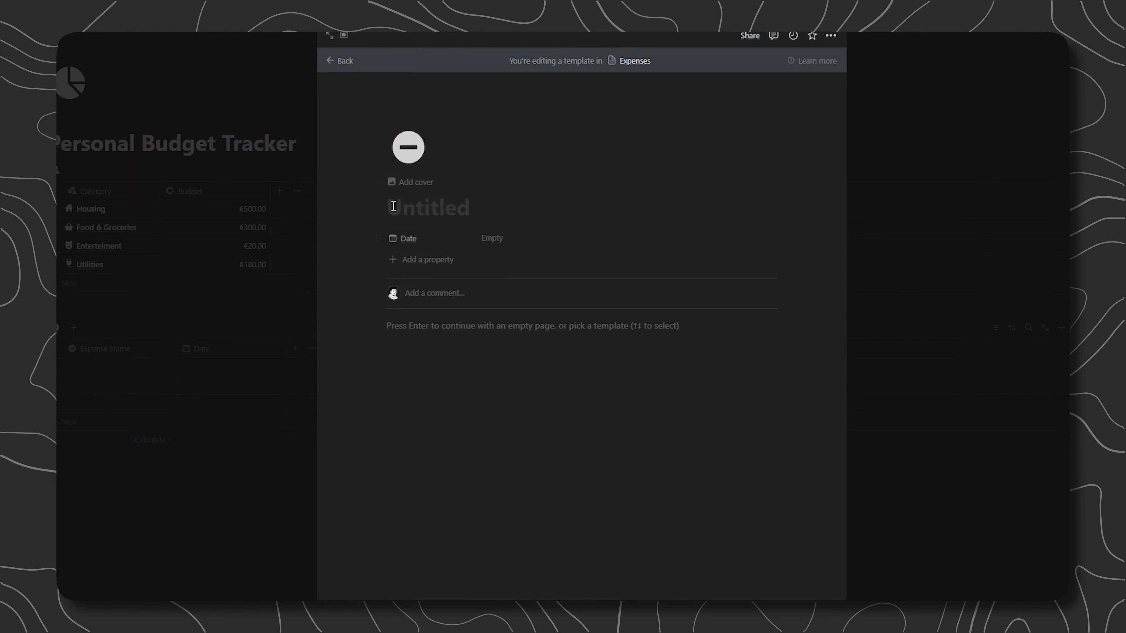
pyautogui.click(480, 244)
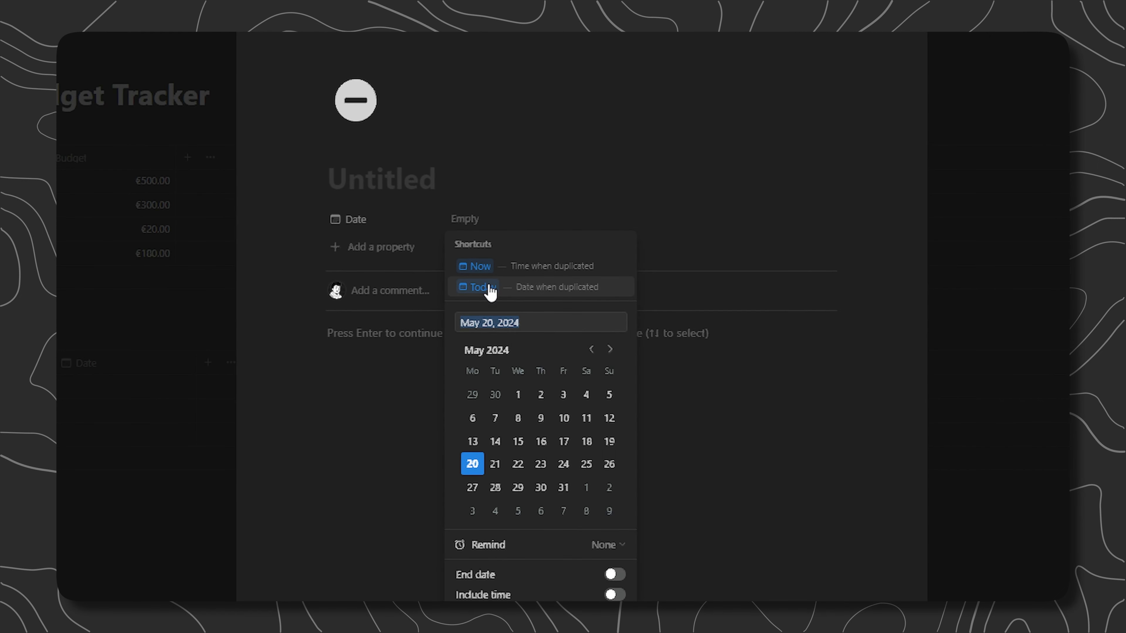
pyautogui.click(490, 289)
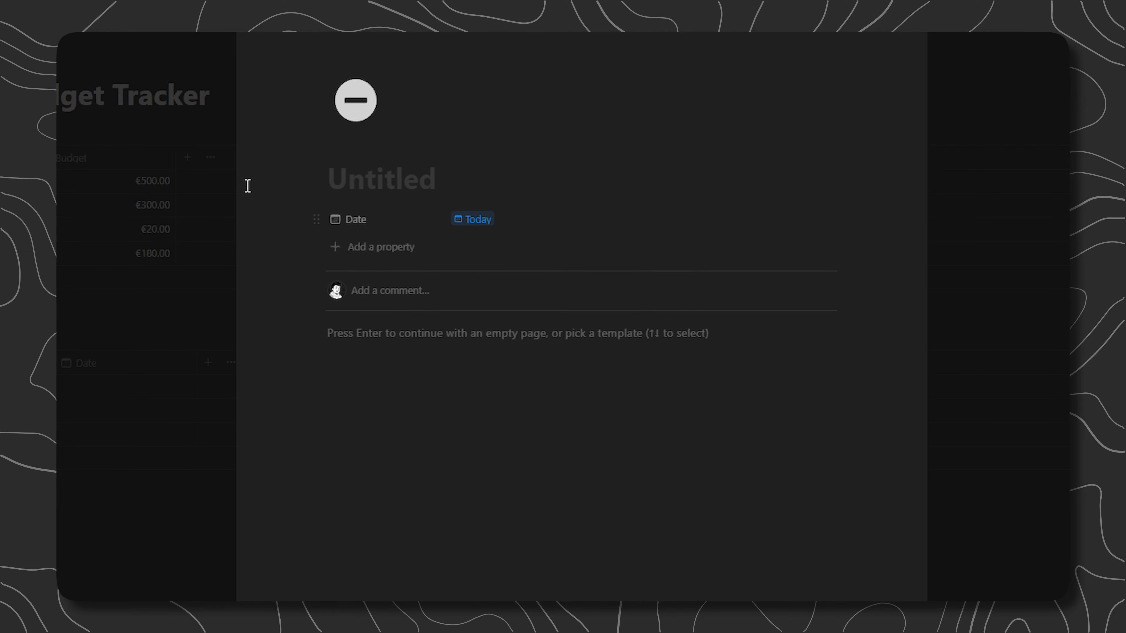
# - Close the new template and set it as the default for all views in Expenses
pyautogui.click(231, 186)
pyautogui.click(986, 240)
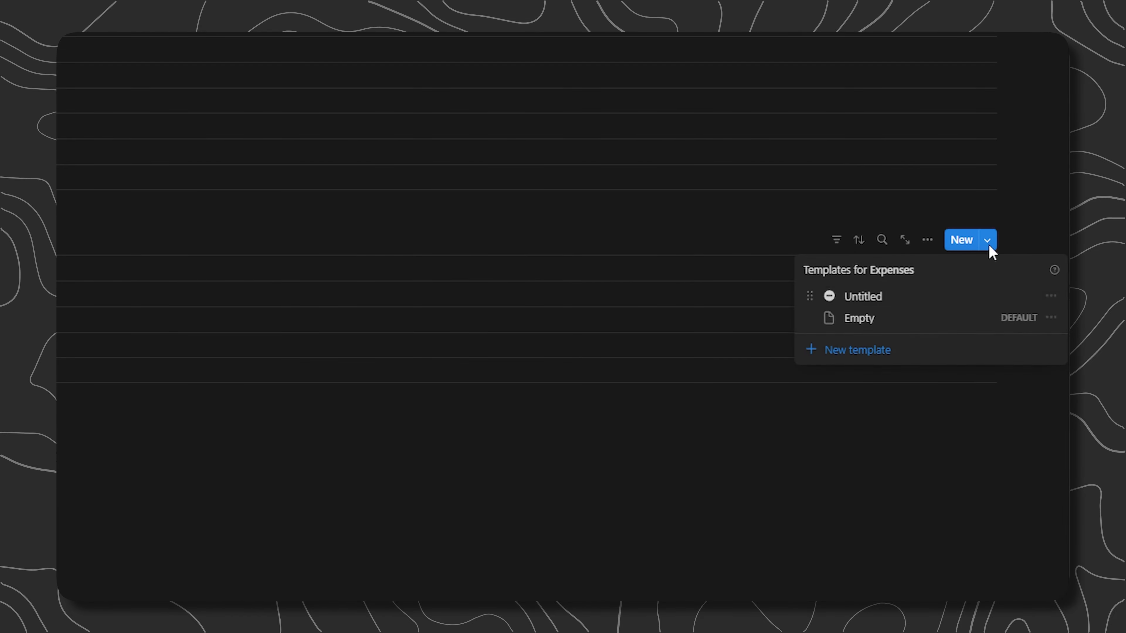
pyautogui.click(1051, 296)
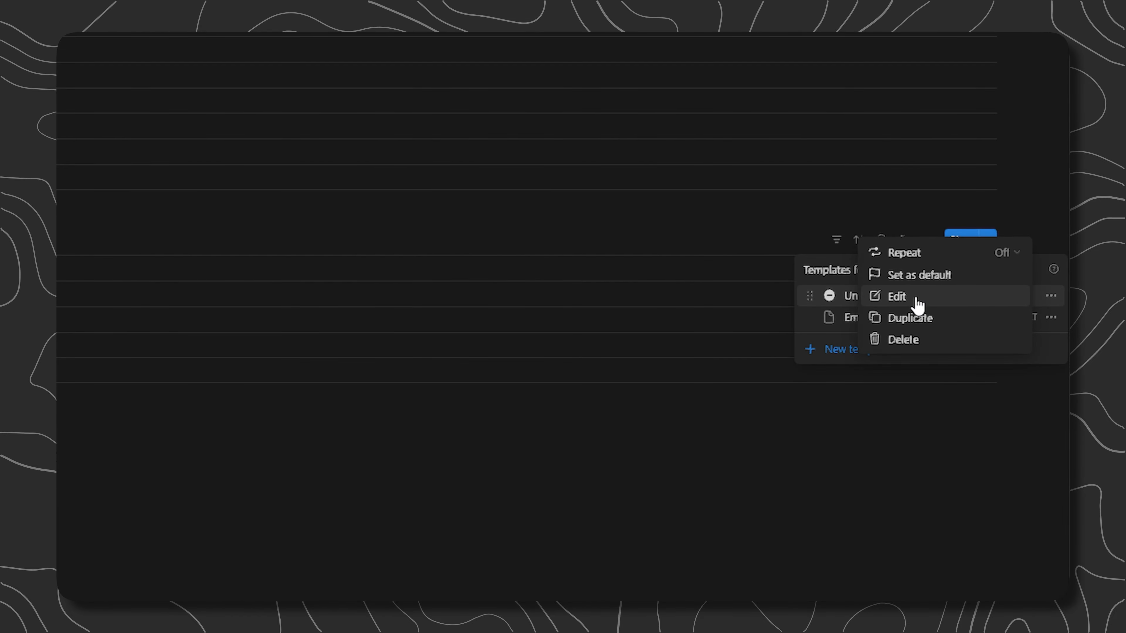
pyautogui.click(918, 276)
pyautogui.click(646, 225)
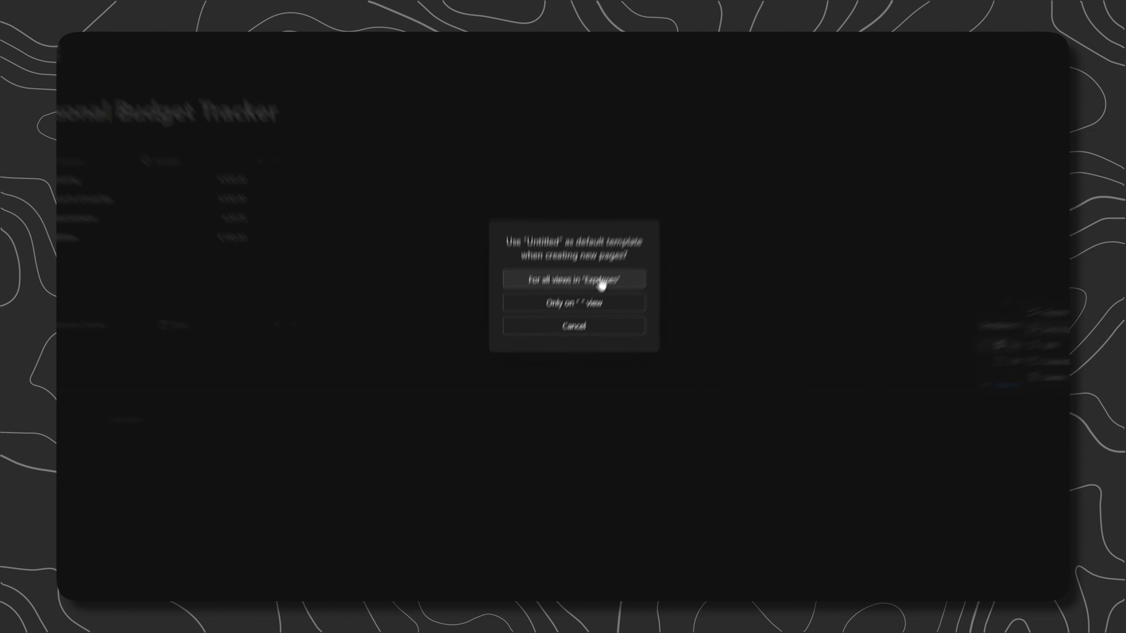
pyautogui.click(698, 331)
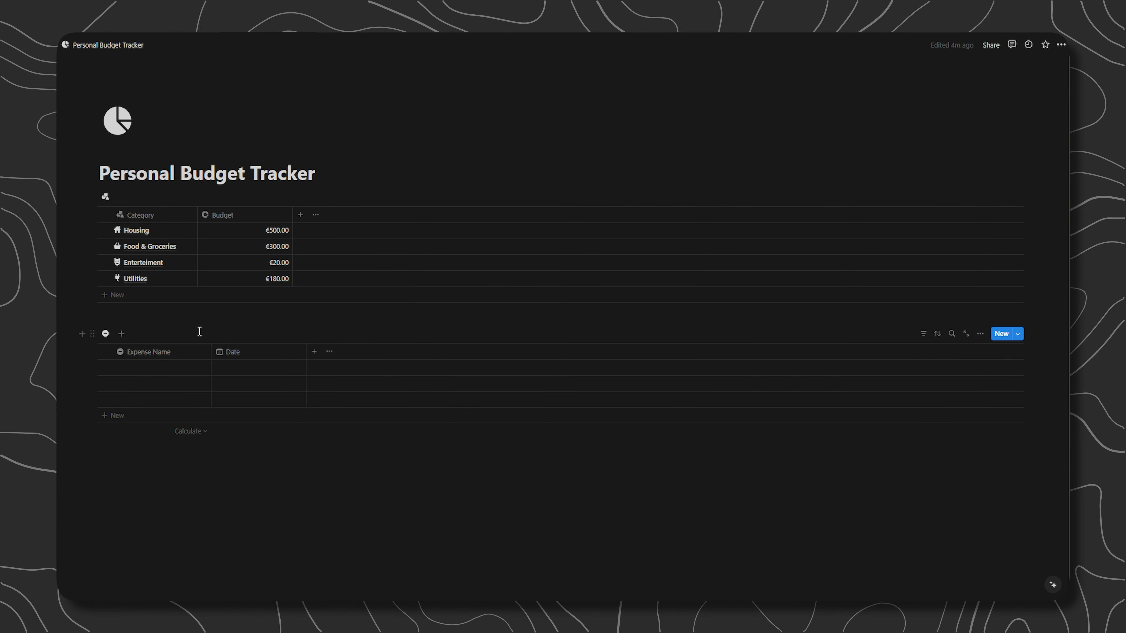
# - Add an Amount number property to the Expenses table with a money icon and the Euro number format
pyautogui.click(314, 352)
pyautogui.click(951, 464)
pyautogui.write('Amount')
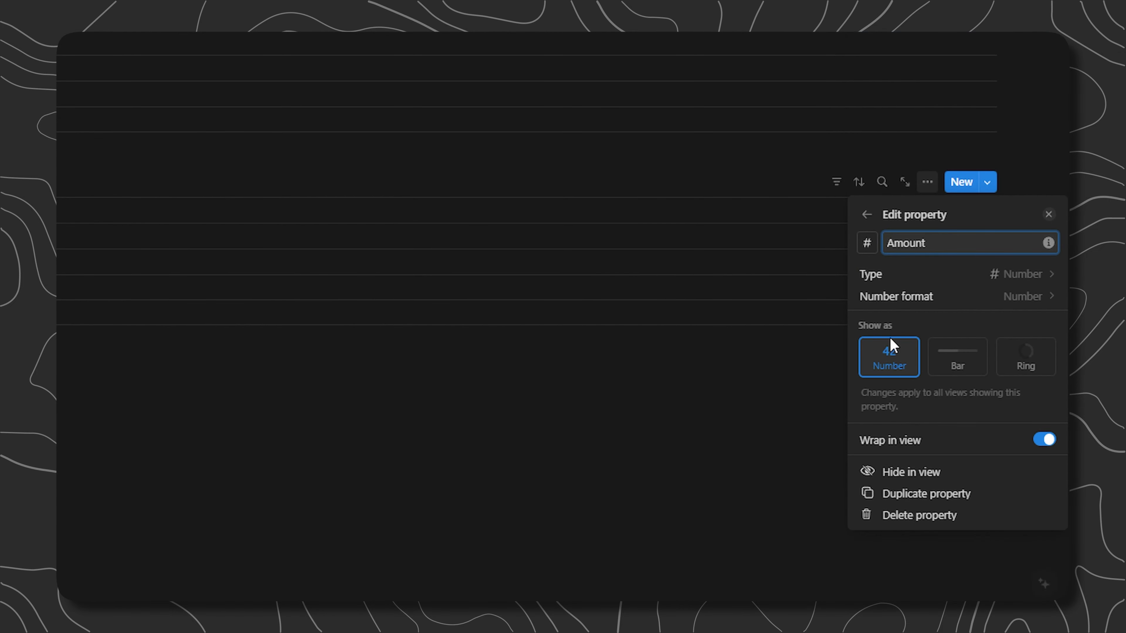
pyautogui.click(867, 242)
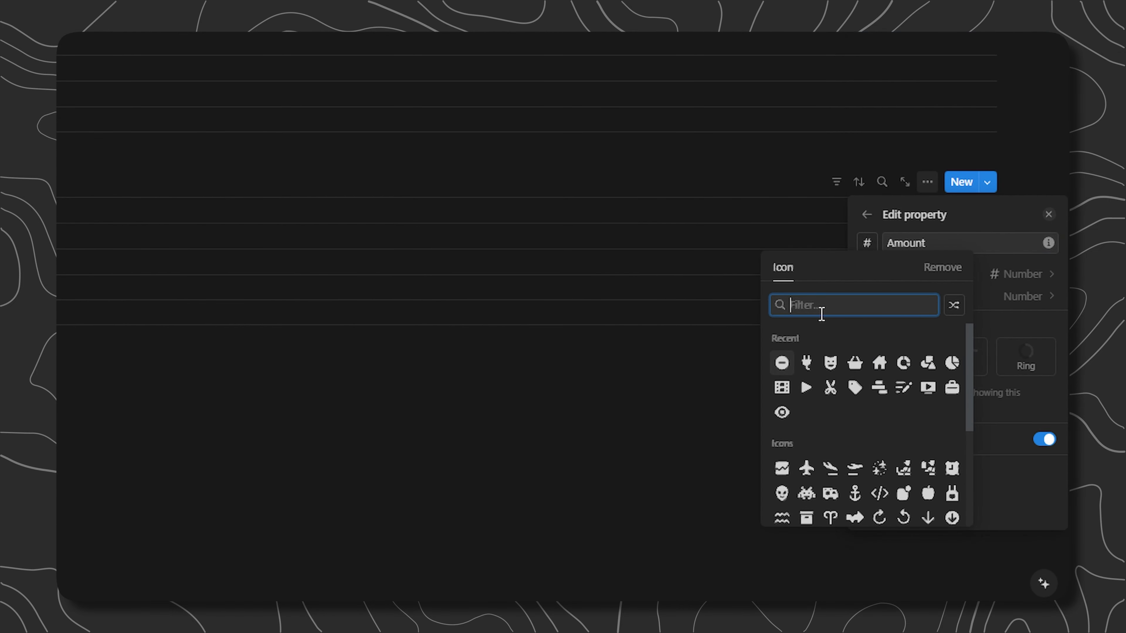
pyautogui.write('money')
pyautogui.click(855, 341)
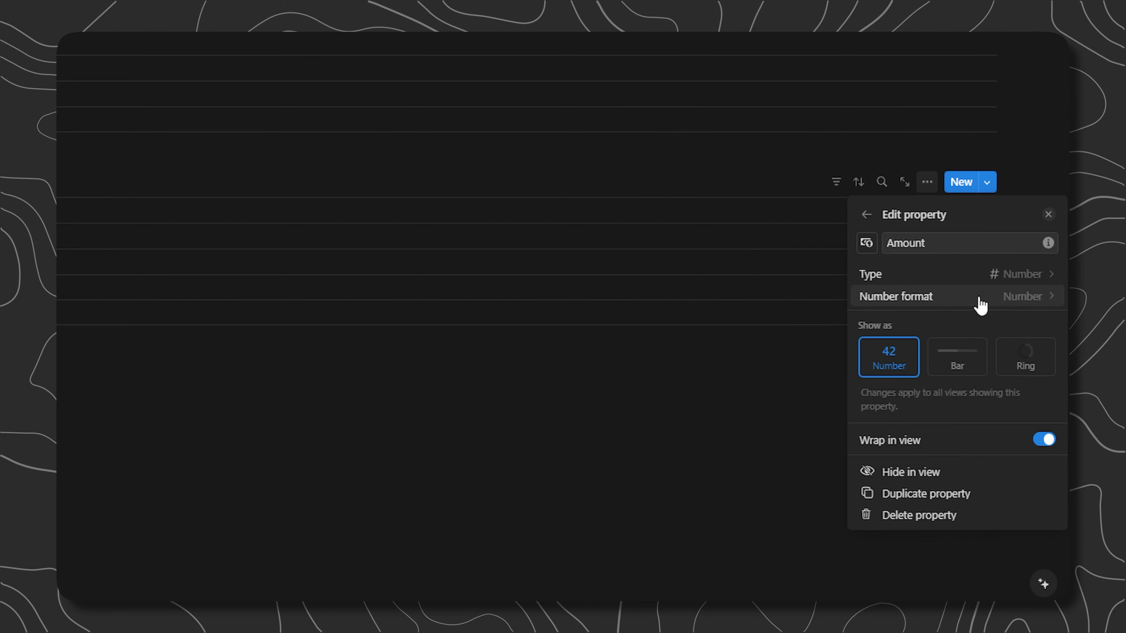
pyautogui.click(1018, 298)
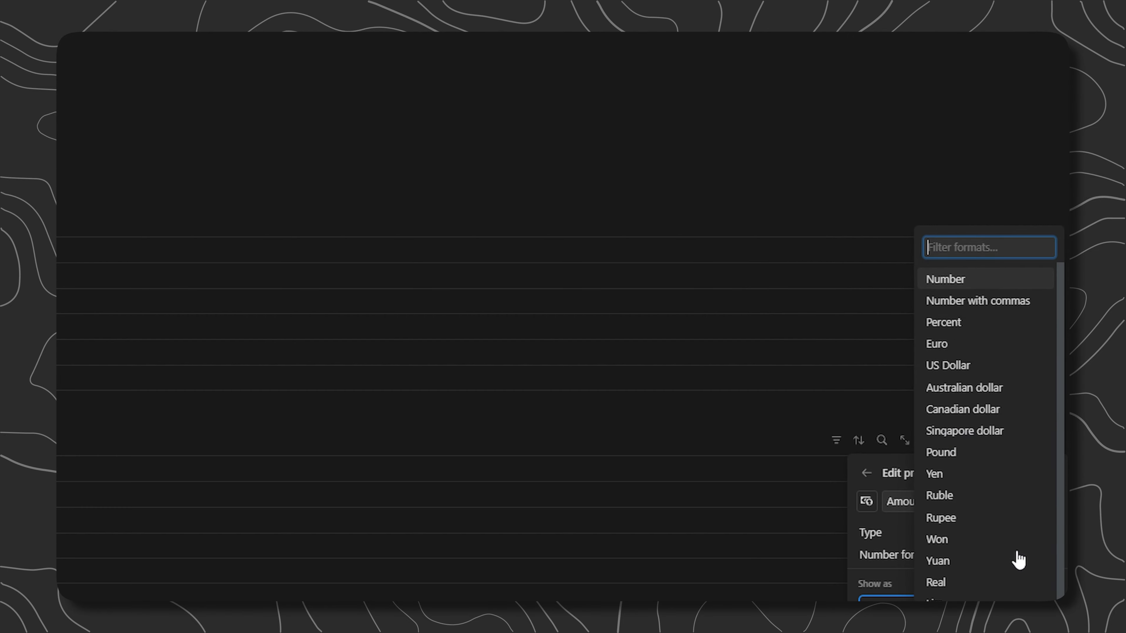
pyautogui.click(950, 345)
pyautogui.click(893, 451)
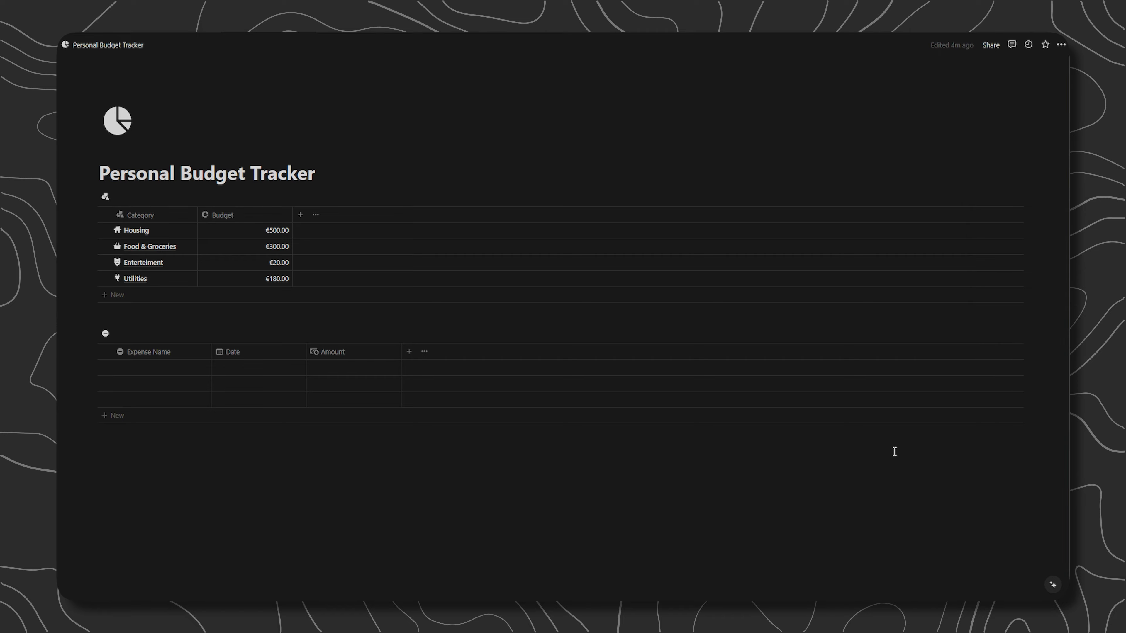
# - Add a Notes text property with a pencil-and-lines icon to the Expenses table
pyautogui.click(409, 351)
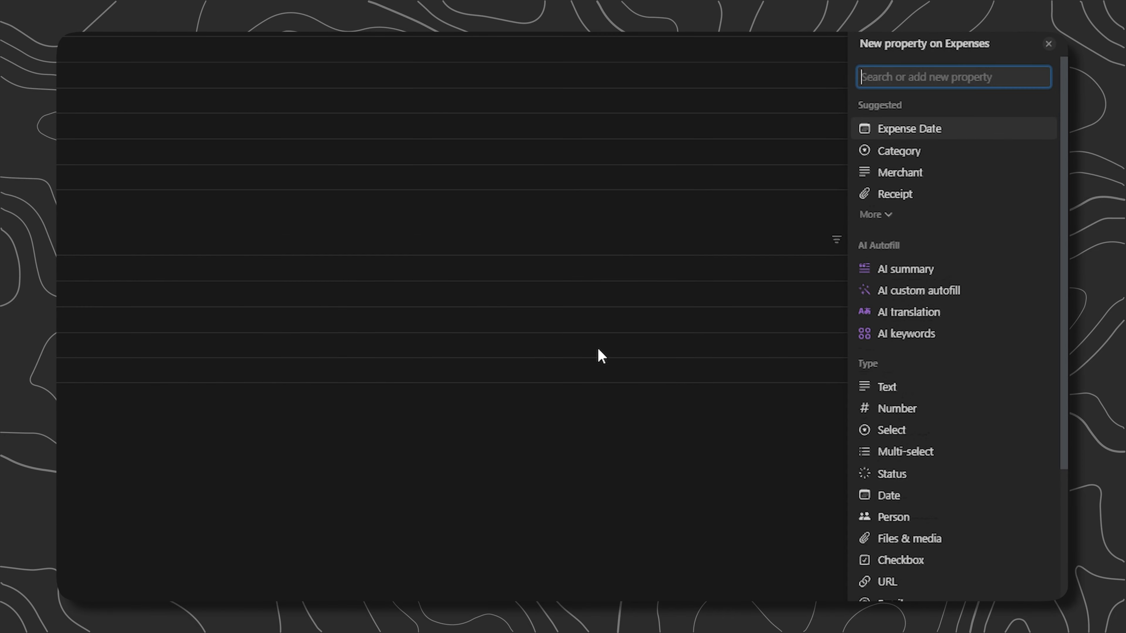
pyautogui.click(884, 387)
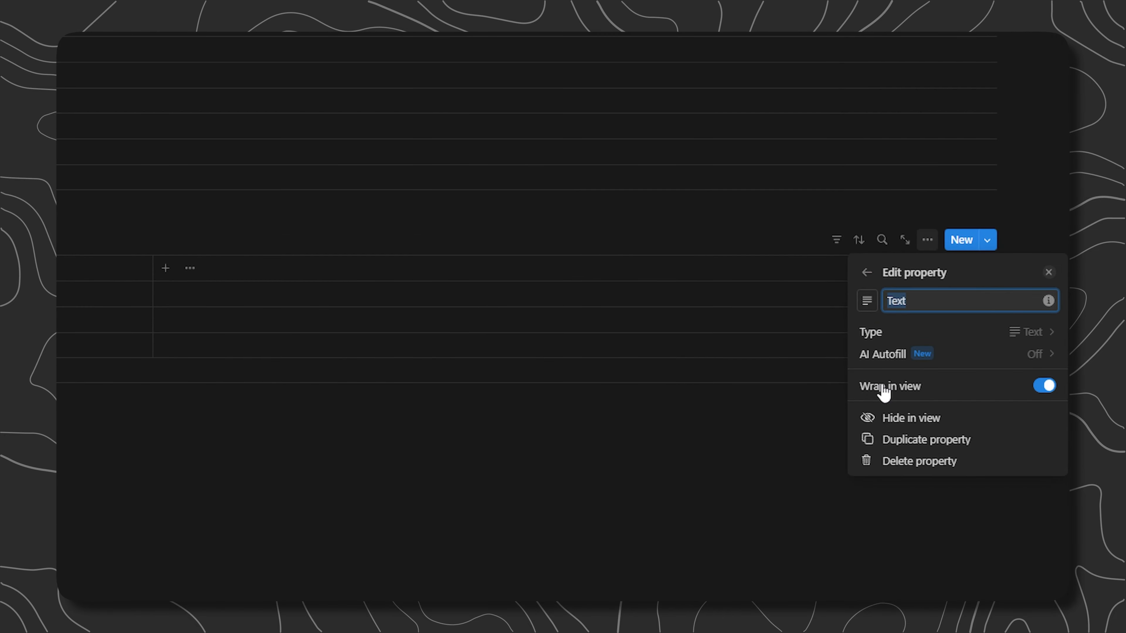
pyautogui.write('Notes')
pyautogui.click(866, 301)
pyautogui.click(913, 446)
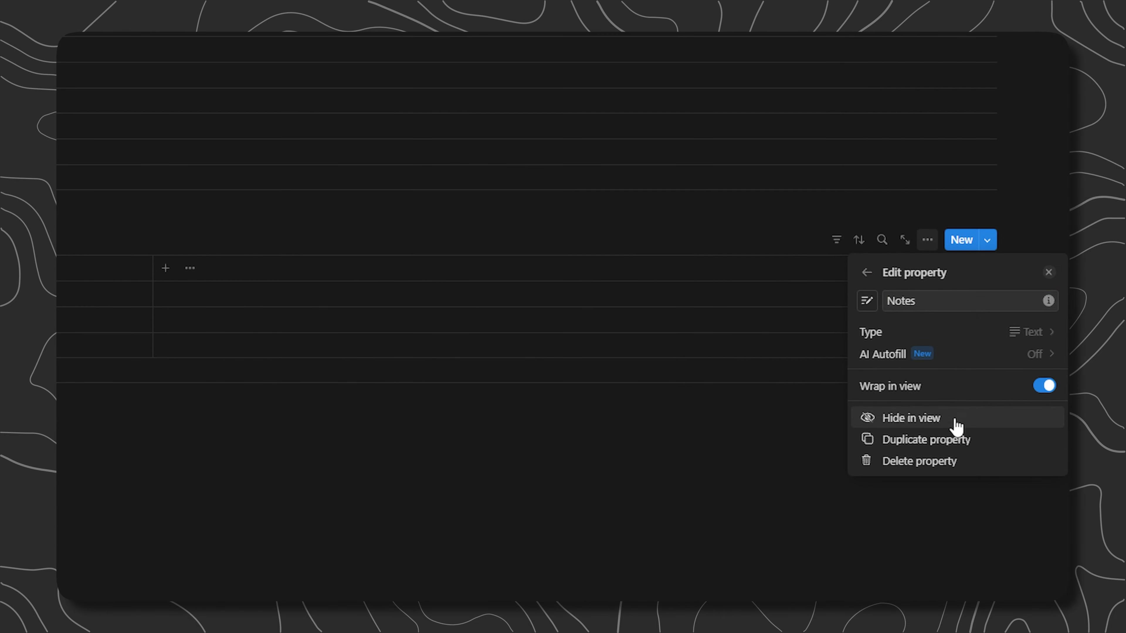
pyautogui.press('Escape')
# - Add a Receipt property of type Files & media with a receipt icon to the Expenses table
pyautogui.click(165, 267)
pyautogui.click(904, 537)
pyautogui.write('Re')
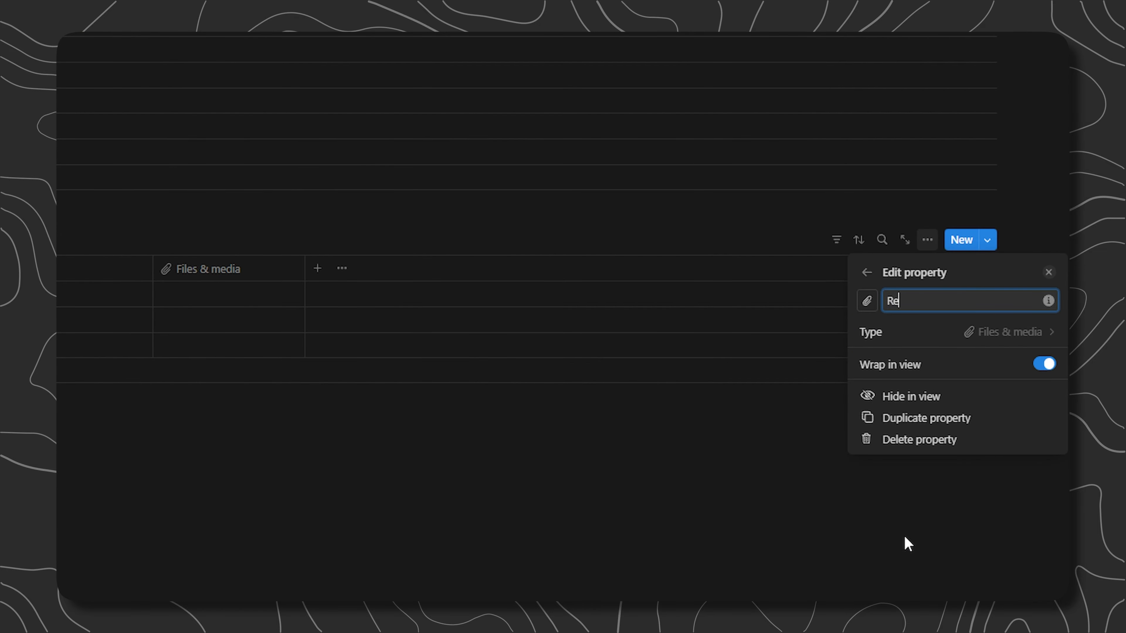
pyautogui.write('ceipt')
pyautogui.click(867, 301)
pyautogui.write('rece')
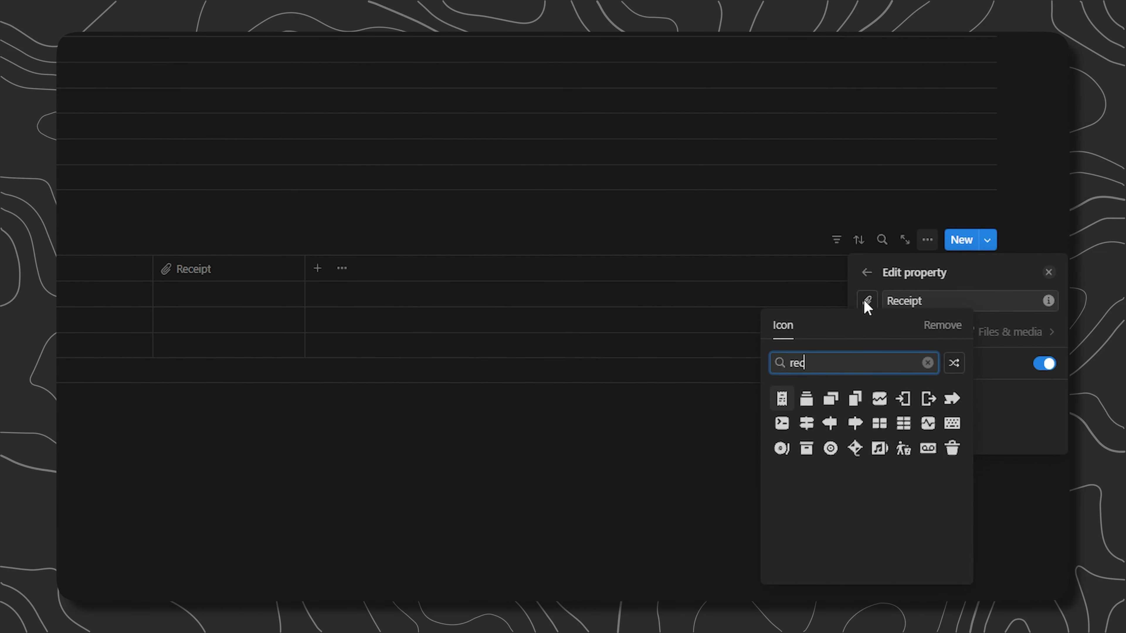
pyautogui.click(782, 400)
pyautogui.click(1048, 272)
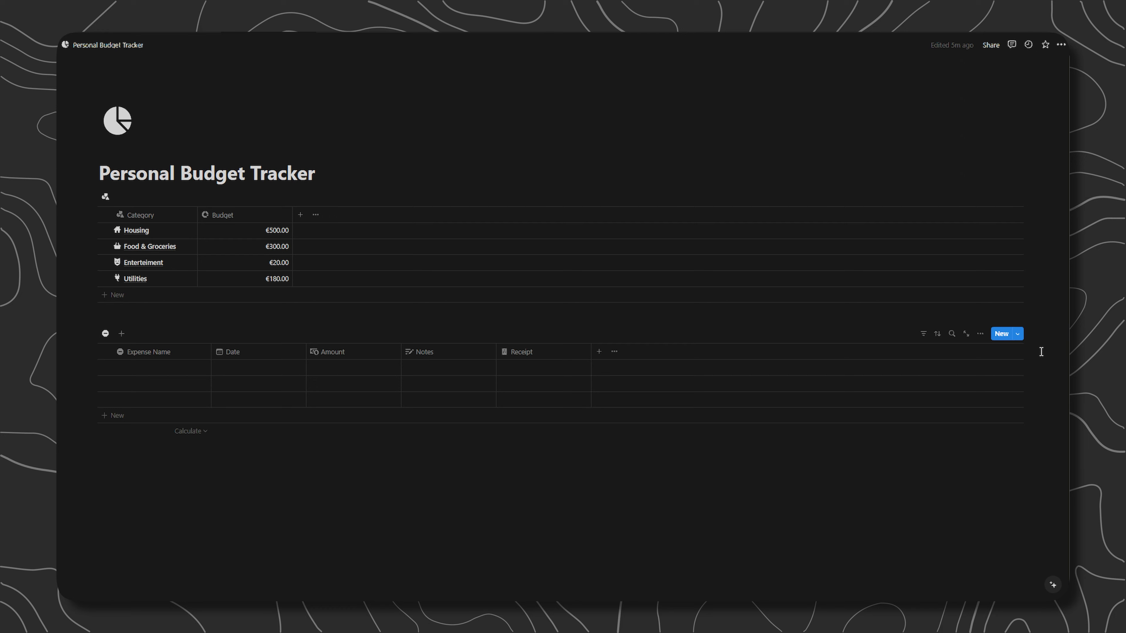
pyautogui.click(116, 368)
pyautogui.write('Rent')
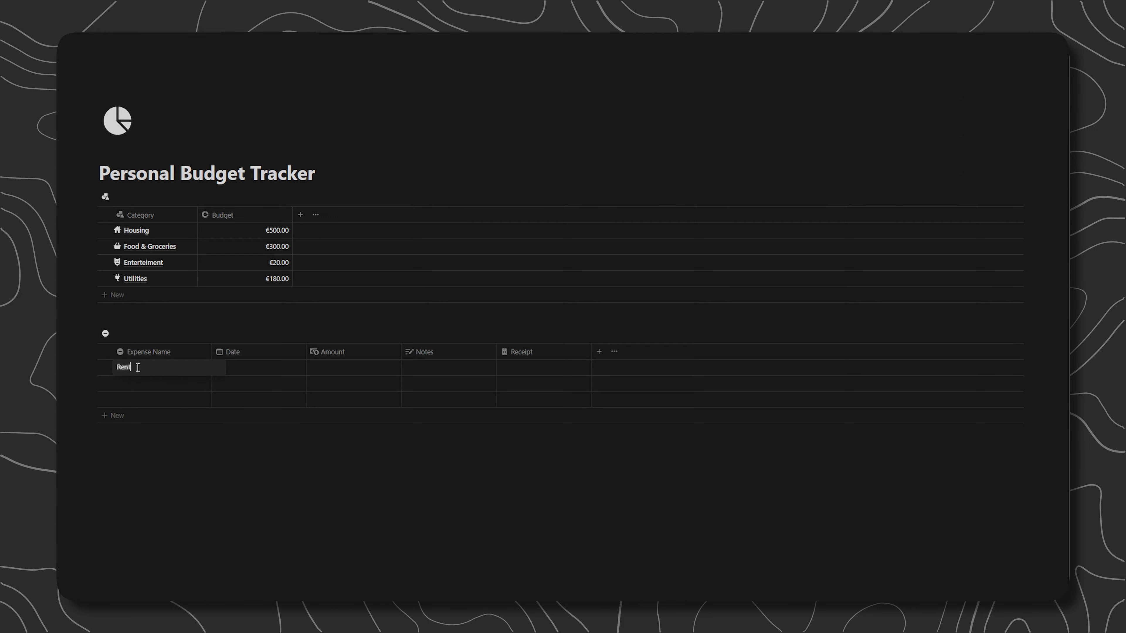
pyautogui.press('Tab')
# - Delete all existing rows of the Expenses table and add a Rent expense with an amount of €500
pyautogui.click(107, 352)
pyautogui.press('Delete')
pyautogui.click(111, 384)
pyautogui.write('Rent')
pyautogui.click(337, 367)
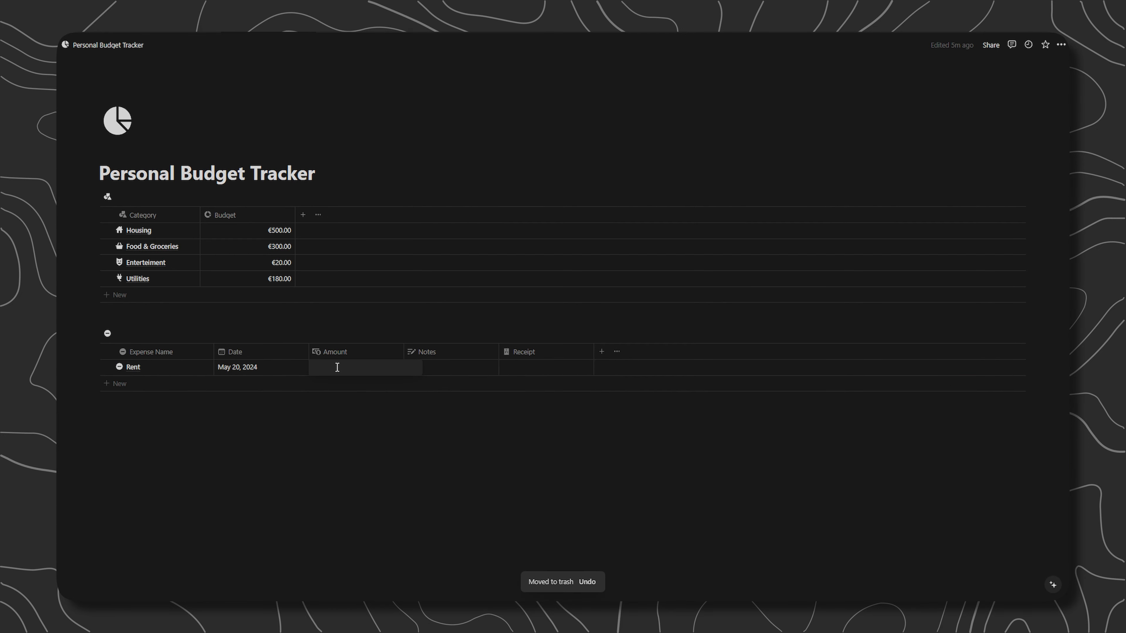
pyautogui.write('500')
# - Add a Groceries expense with an amount of €200 to the Expenses table
pyautogui.click(128, 384)
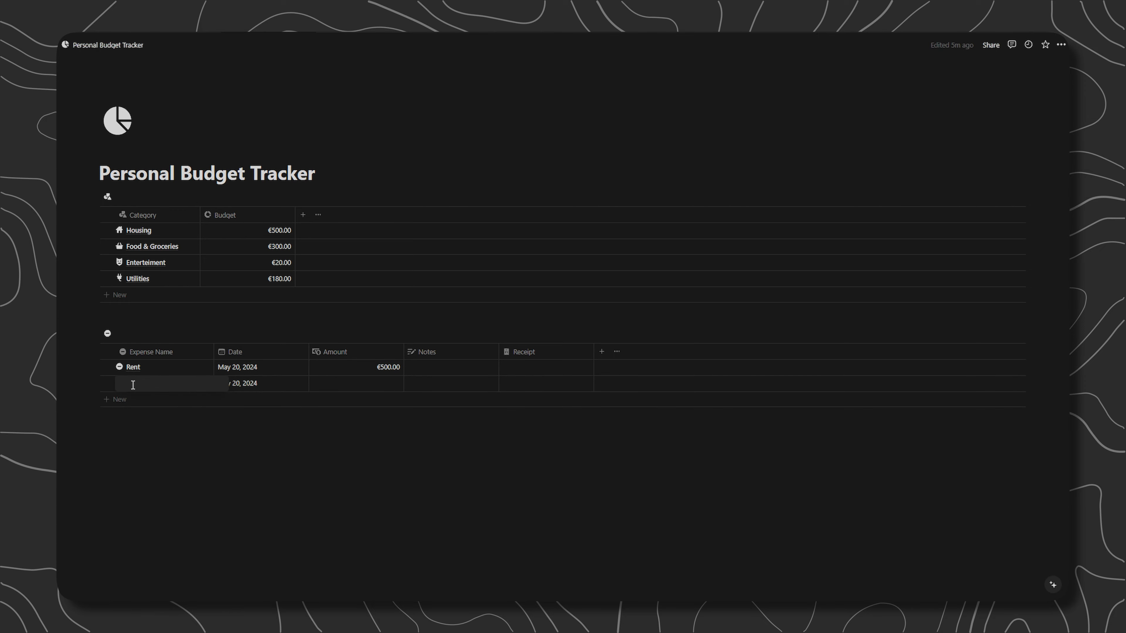
pyautogui.write('Groceries')
pyautogui.press('Tab')
pyautogui.press('Tab')
pyautogui.write('200')
pyautogui.press('Return')
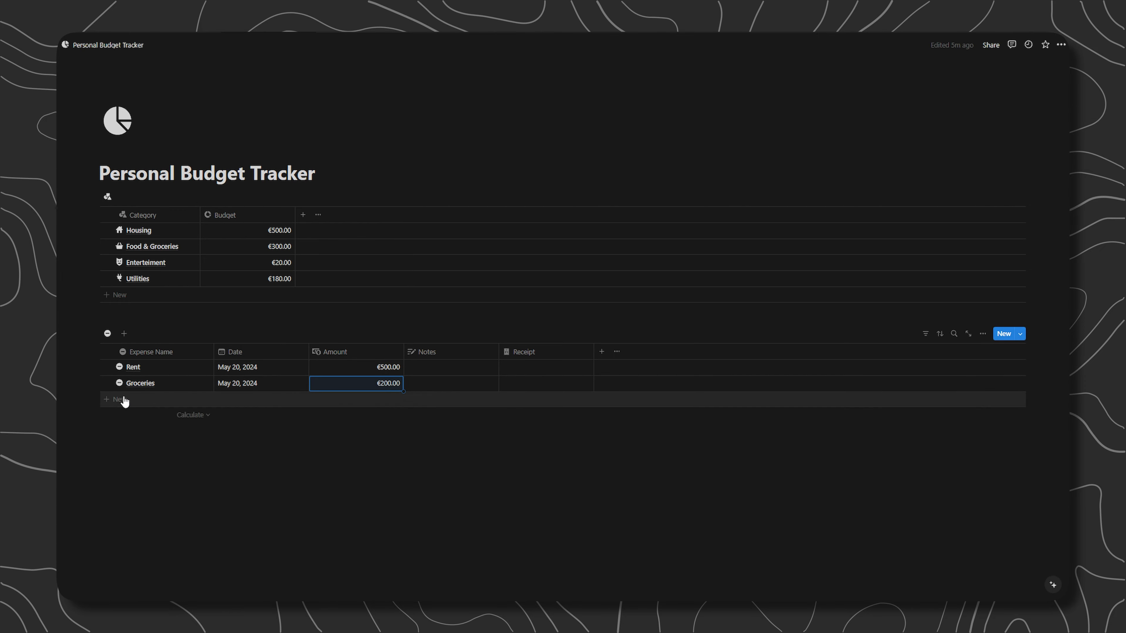
# - Add a Diner expense with an amount of €50 to the Expenses table
pyautogui.click(125, 402)
pyautogui.write('Diner')
pyautogui.doubleClick(127, 398)
pyautogui.press('Return')
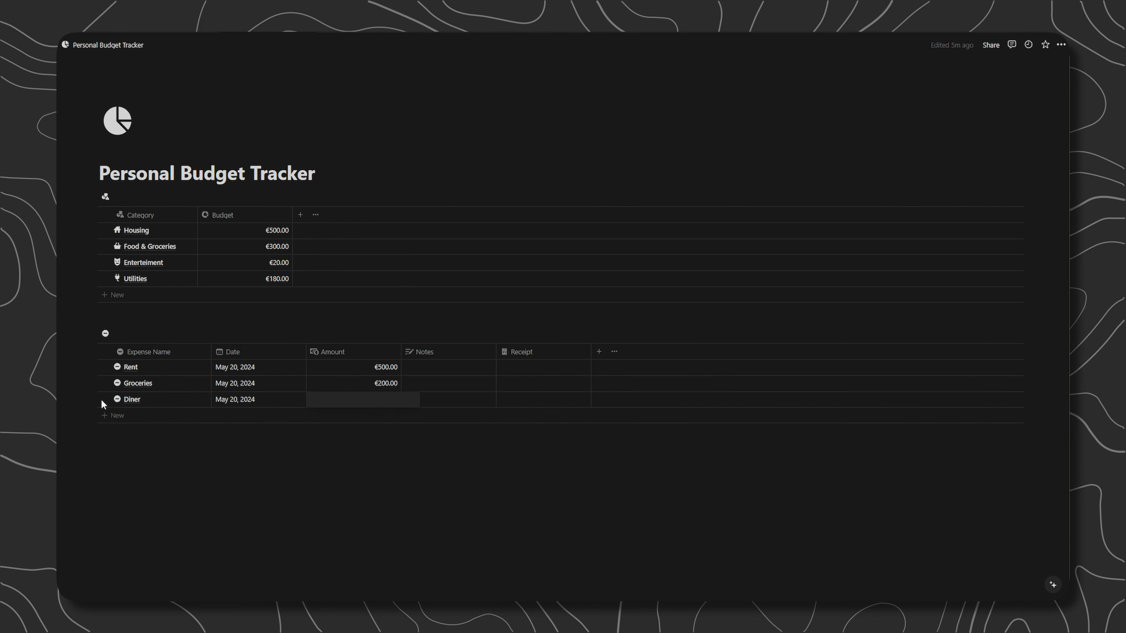
pyautogui.click(369, 399)
pyautogui.write('50')
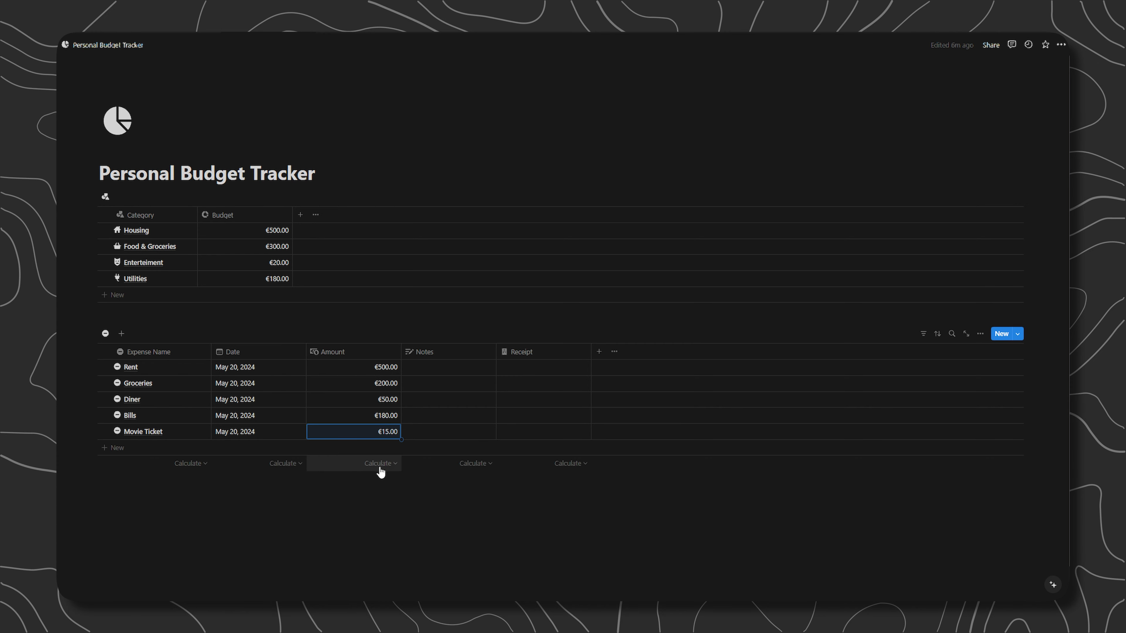
# - Add a relation from Expenses to the Categories database, limited to 1 page and shown on Categories
pyautogui.click(600, 352)
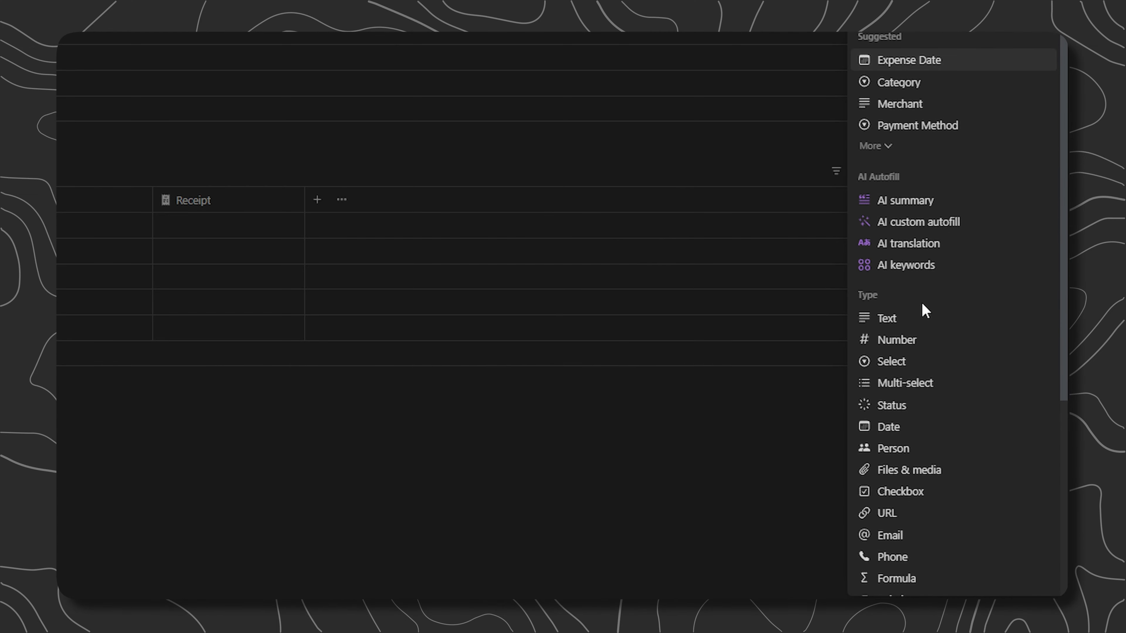
pyautogui.scroll(-2, 972, 444)
pyautogui.click(894, 516)
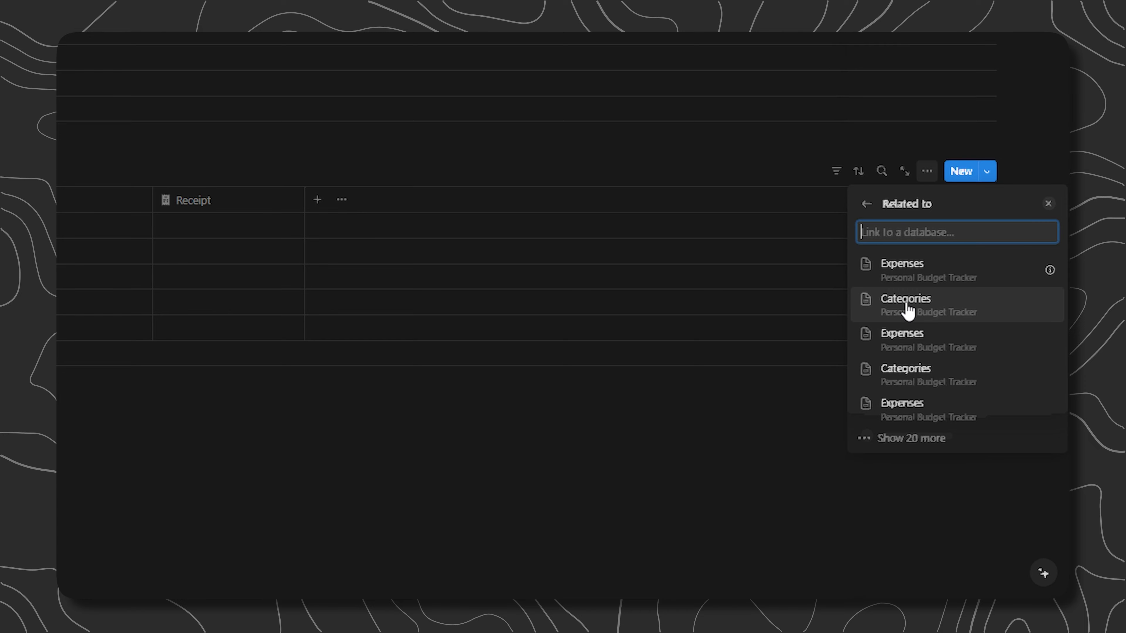
pyautogui.click(914, 313)
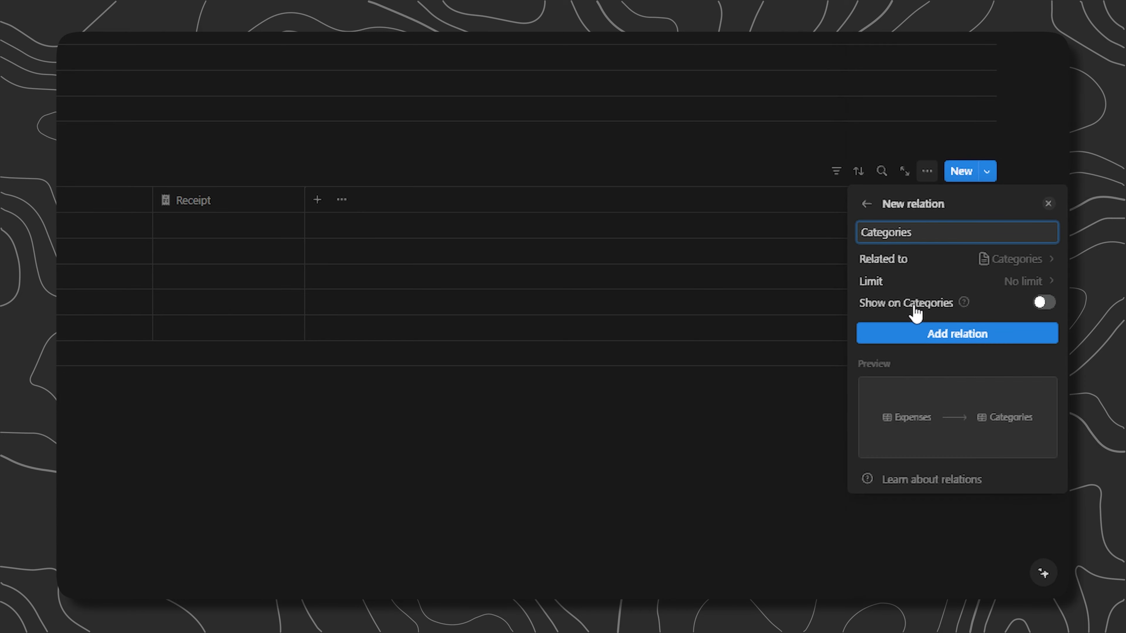
pyautogui.click(1042, 302)
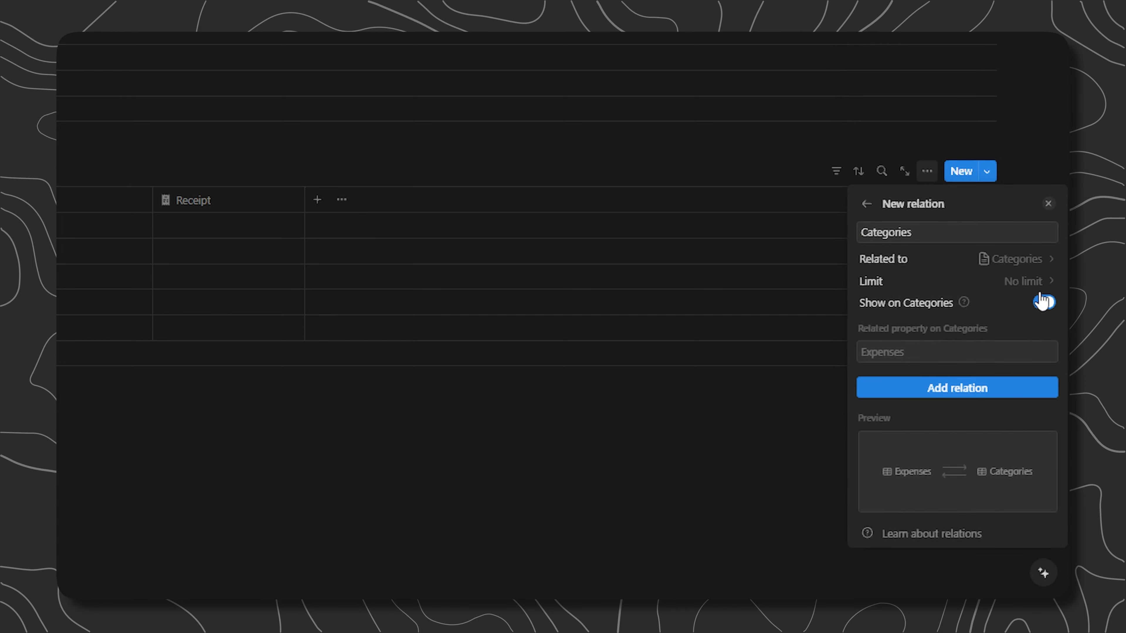
pyautogui.click(1032, 283)
pyautogui.click(924, 316)
pyautogui.click(923, 389)
# - Give the Categories relation property the shapes icon and the Expenses relation property the minus icon
pyautogui.click(868, 108)
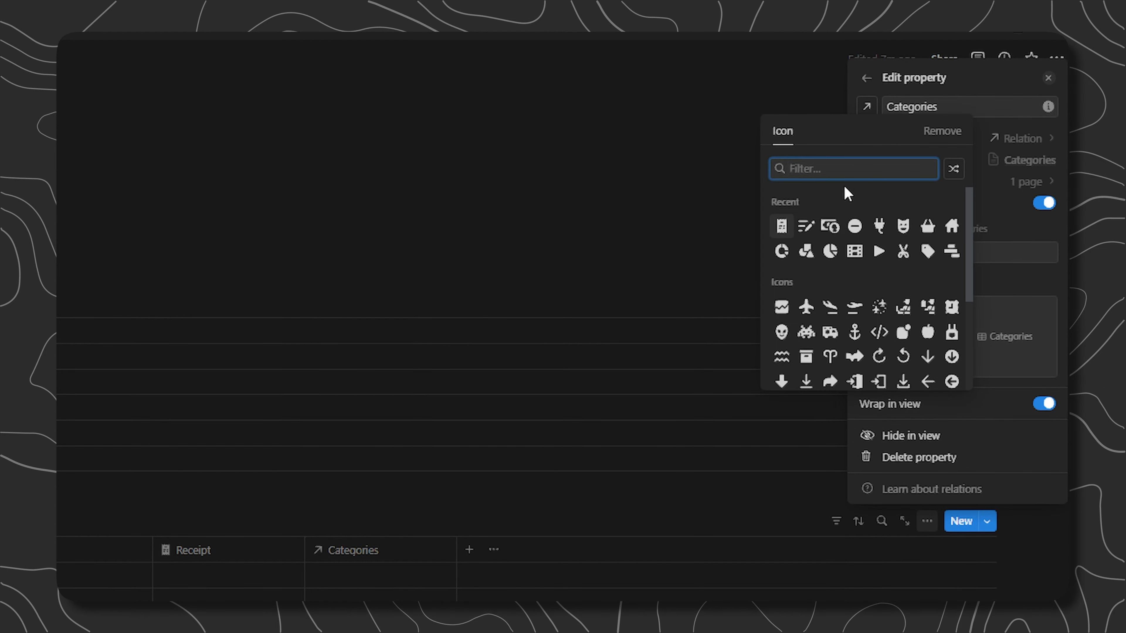
pyautogui.click(807, 253)
pyautogui.click(316, 216)
pyautogui.click(435, 190)
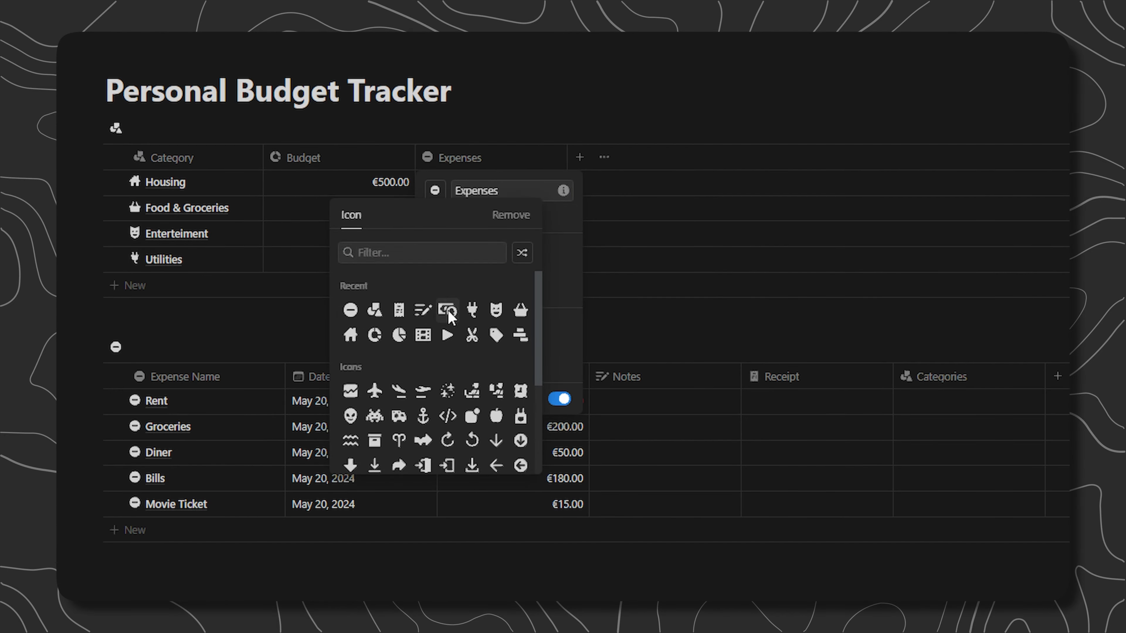
pyautogui.click(447, 310)
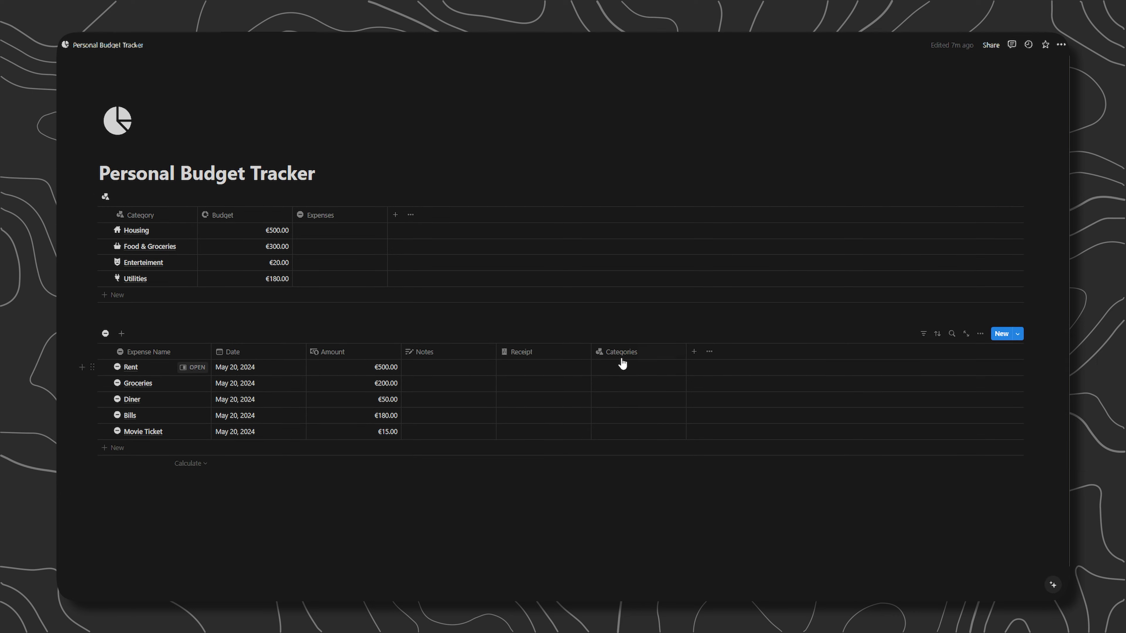
# - Move the Categories column directly after Amount, and link Rent to Housing and Groceries to Food & Groceries
pyautogui.moveTo(622, 360); pyautogui.dragTo(461, 363)
pyautogui.click(458, 368)
pyautogui.click(430, 400)
pyautogui.click(438, 384)
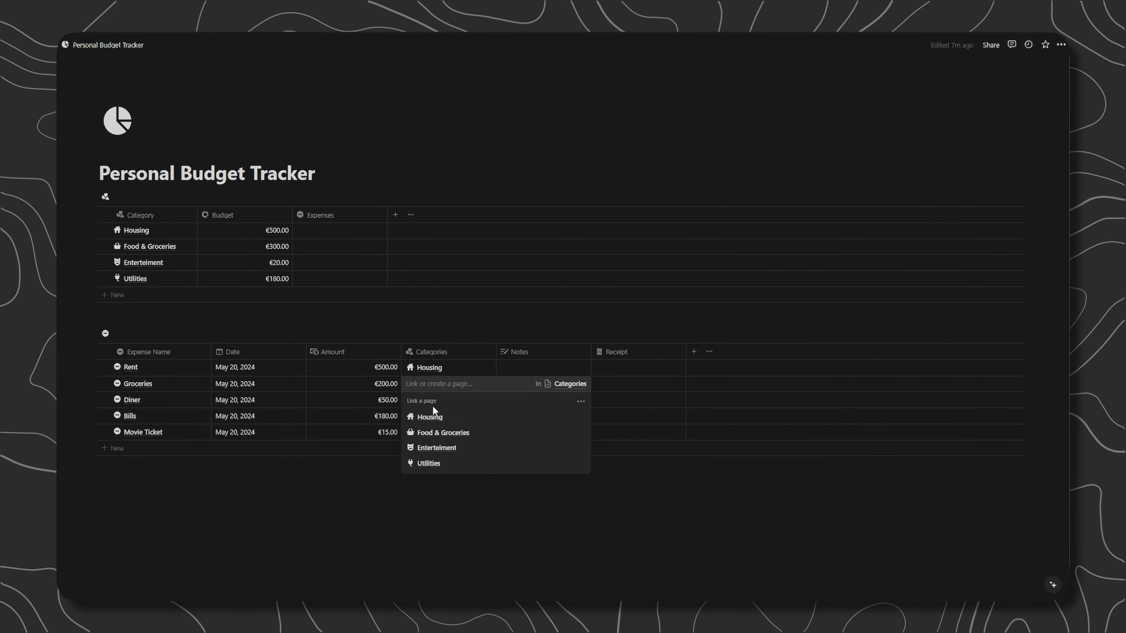
pyautogui.click(443, 433)
# - Link Diner to Food & Groceries, Bills to Utilities and Movie Ticket to Enterteiment in the Categories column
pyautogui.click(432, 402)
pyautogui.click(436, 448)
pyautogui.click(430, 417)
pyautogui.click(432, 496)
pyautogui.click(431, 434)
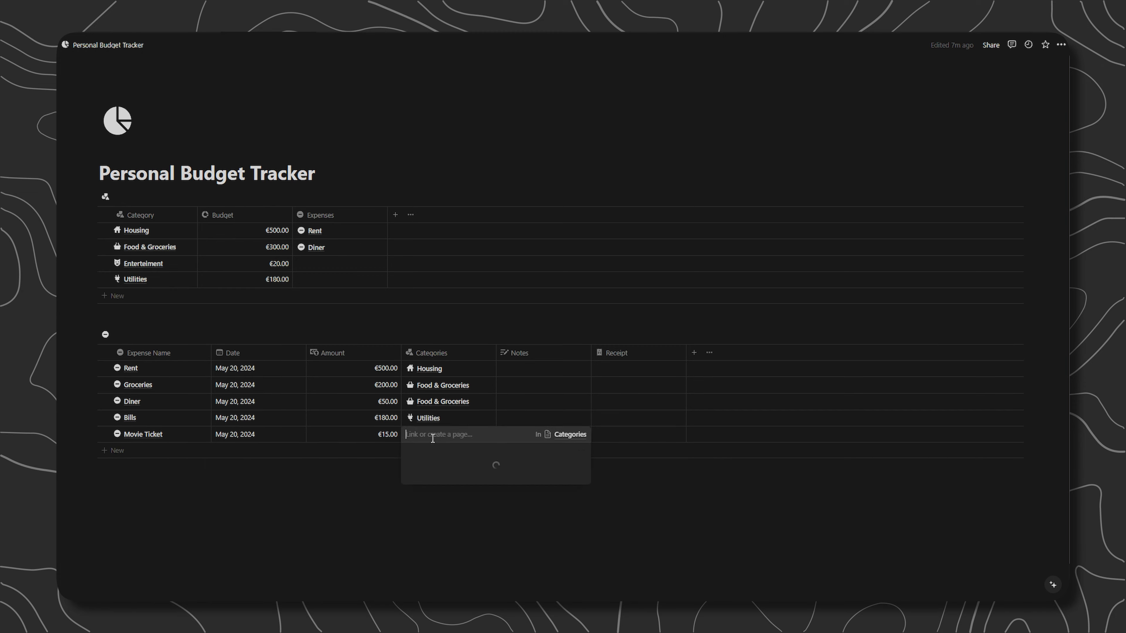
pyautogui.click(436, 495)
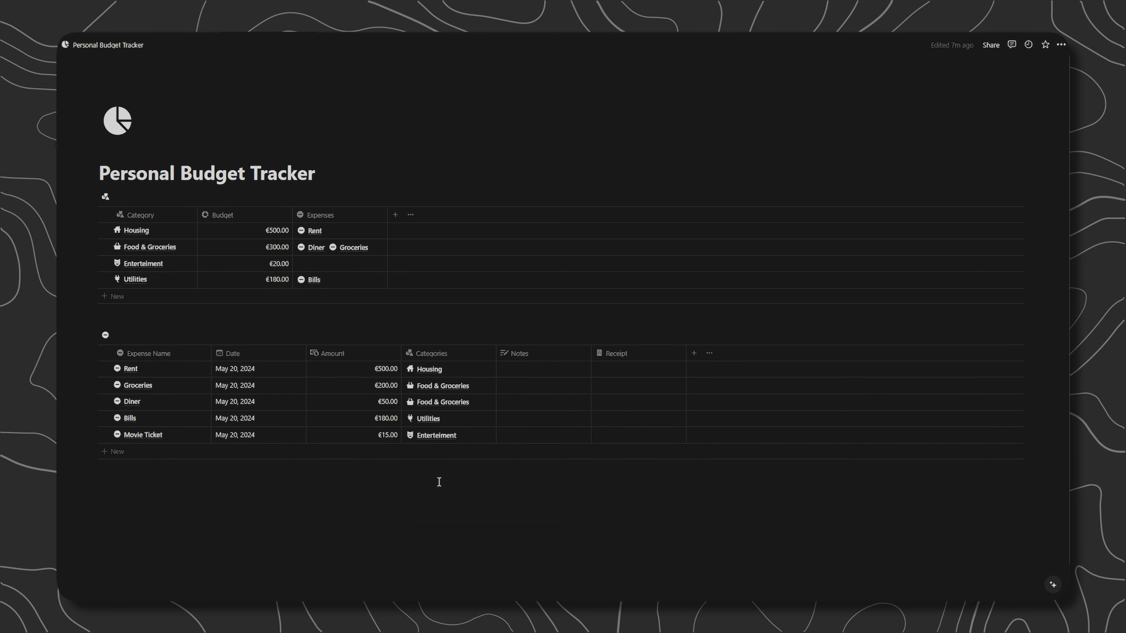
# - Add a new property of type Formula to the Expenses table
pyautogui.click(694, 354)
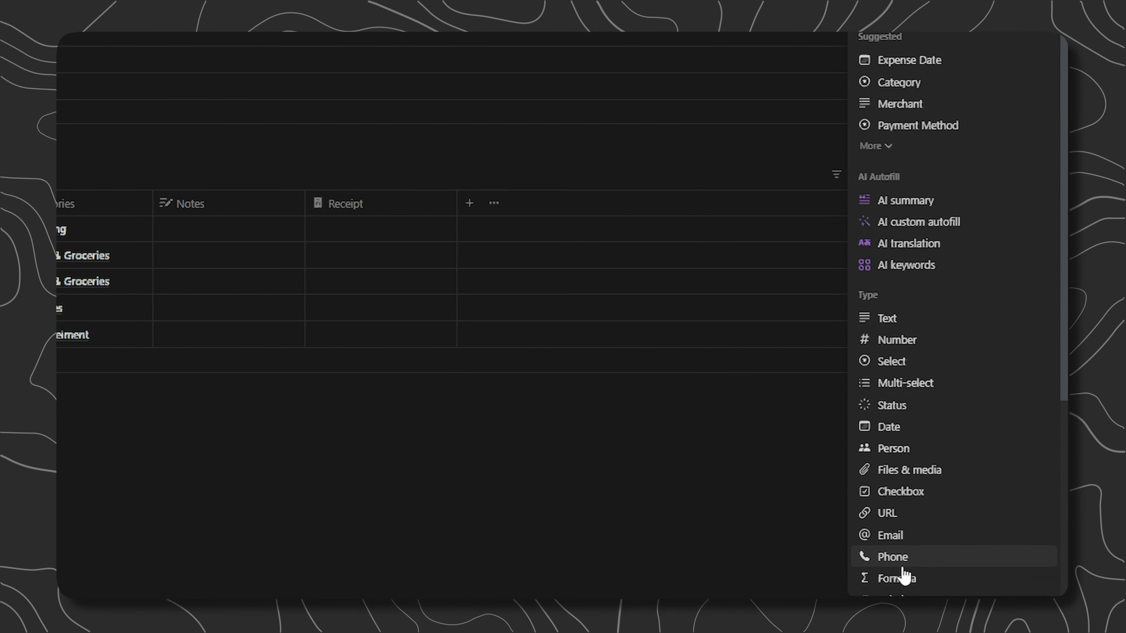
pyautogui.click(964, 587)
pyautogui.click(904, 289)
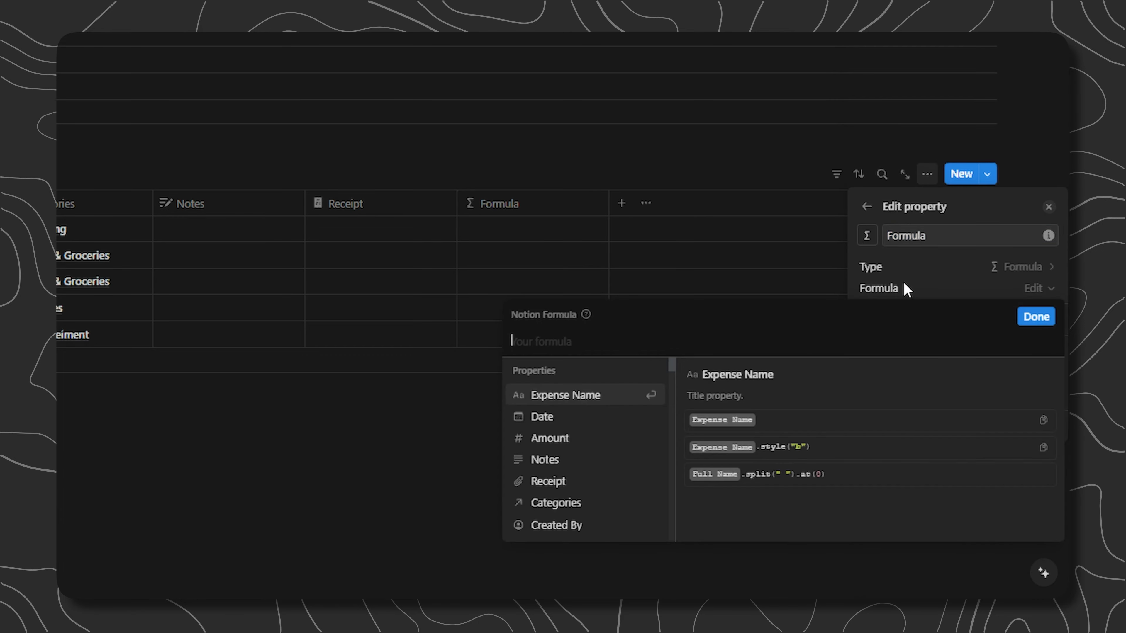
pyautogui.click(490, 233)
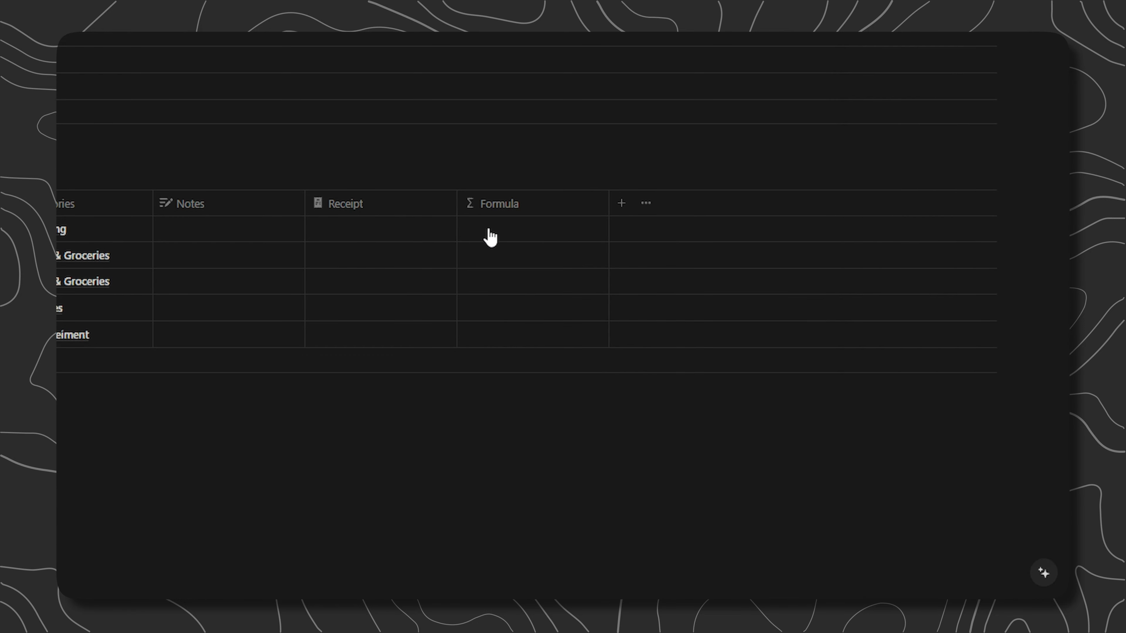
# - Start the Formula property's expression with the current month and year: formatDate(now(), "MMMM YYYY")
pyautogui.click(491, 235)
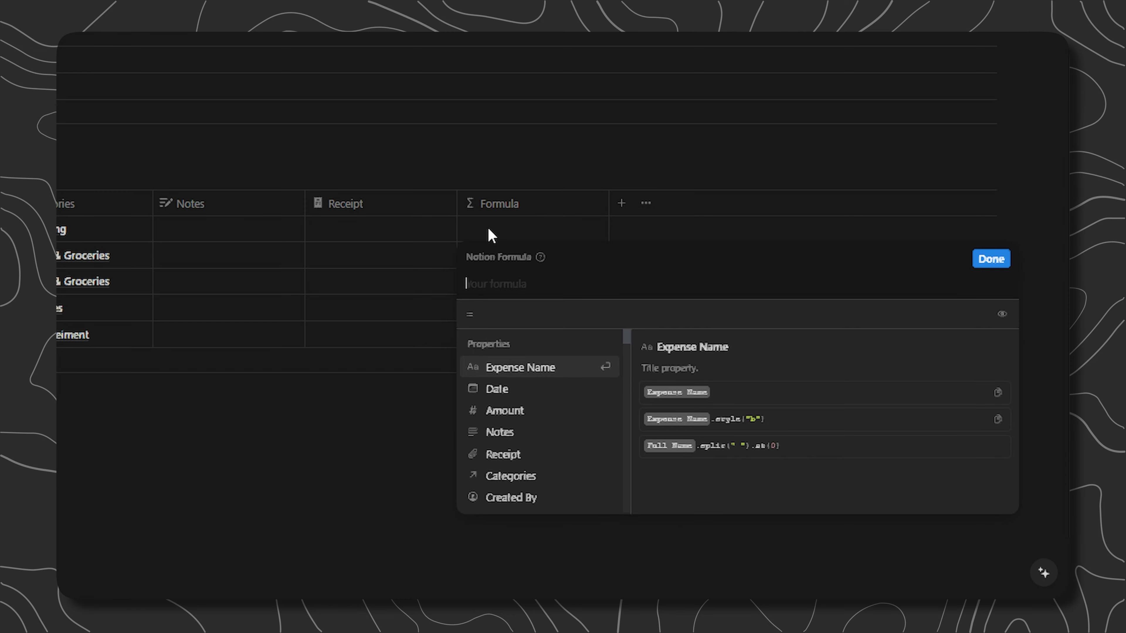
pyautogui.write('for')
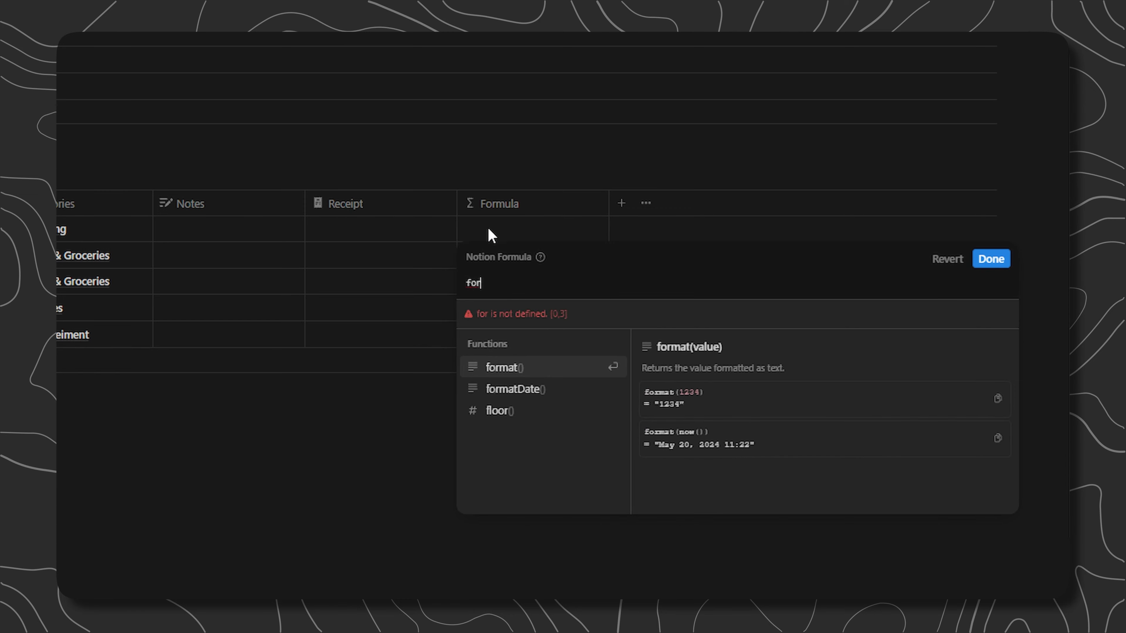
pyautogui.press('Down')
pyautogui.press('Return')
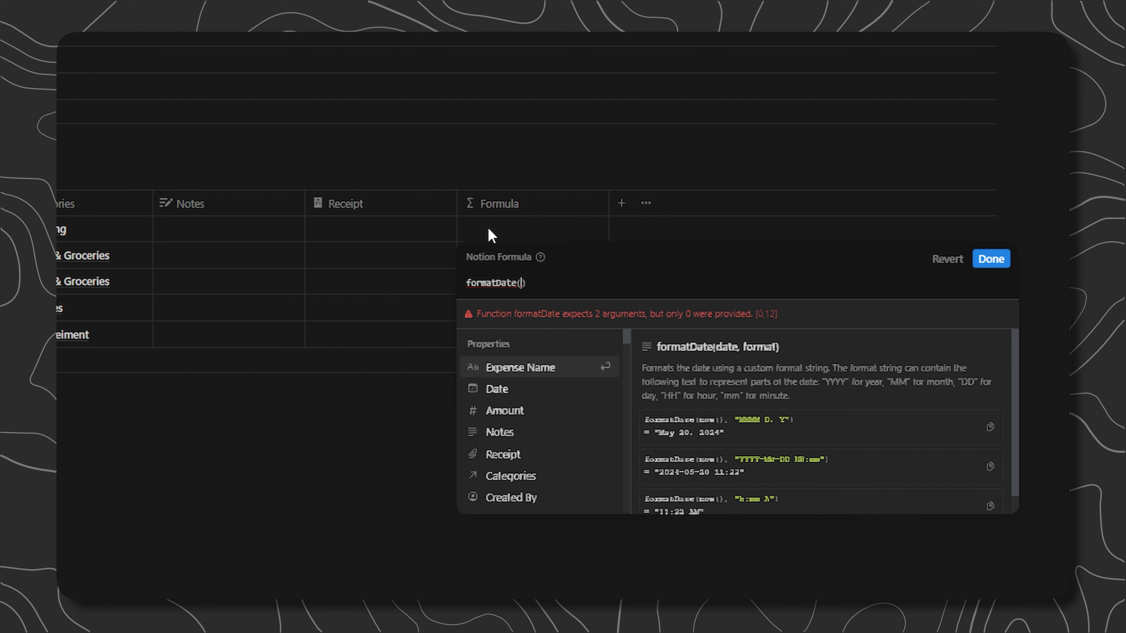
pyautogui.write('now()')
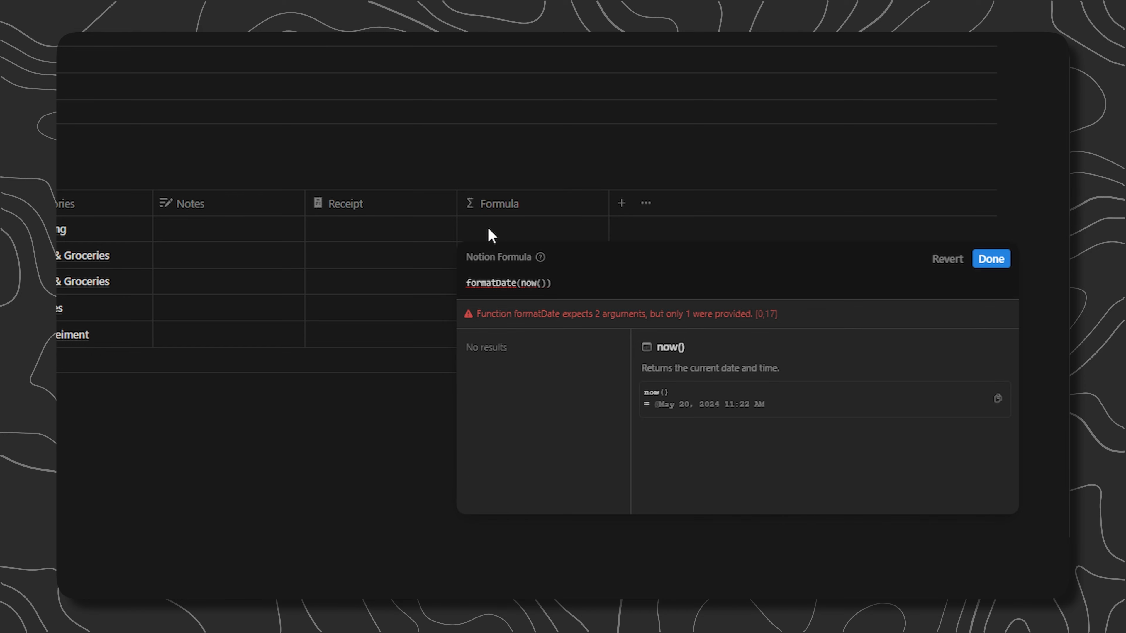
pyautogui.write(', "')
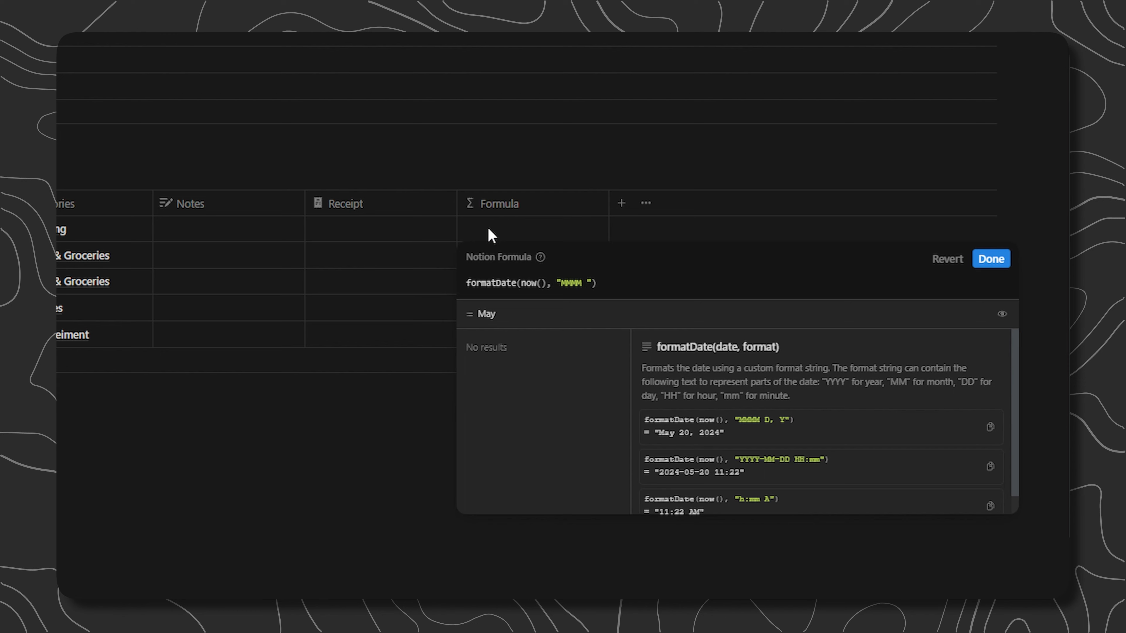
pyautogui.write('MMMM YYYY")')
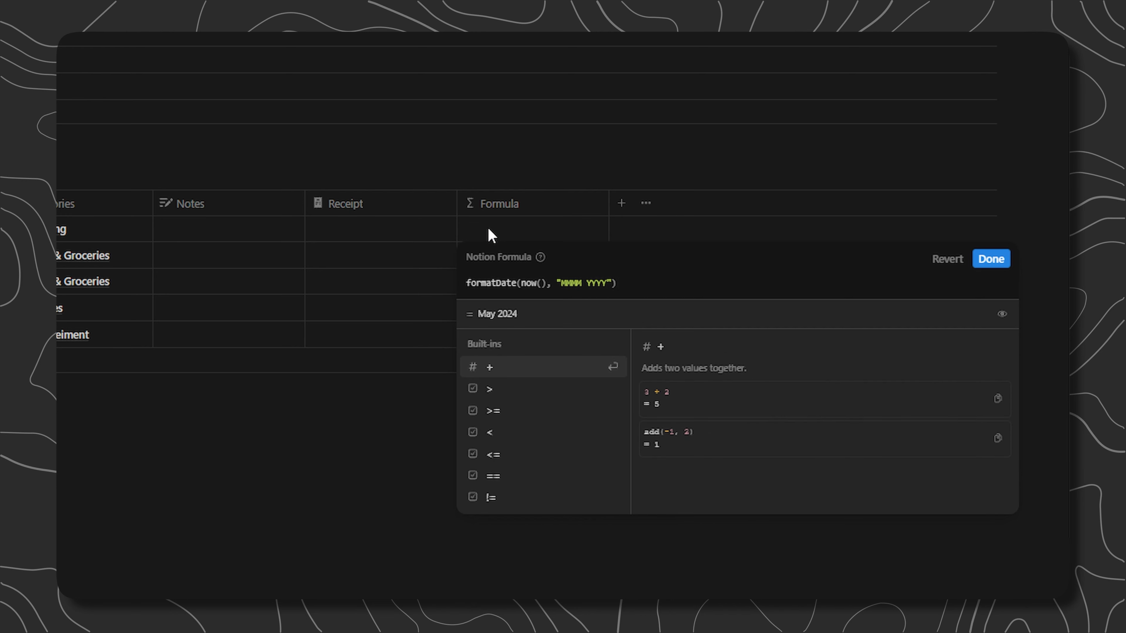
# - Extend the formula to compare the current month with the expense's month using == formatDate(Date, "MMMM YYYY")
pyautogui.write(' =')
pyautogui.write('=')
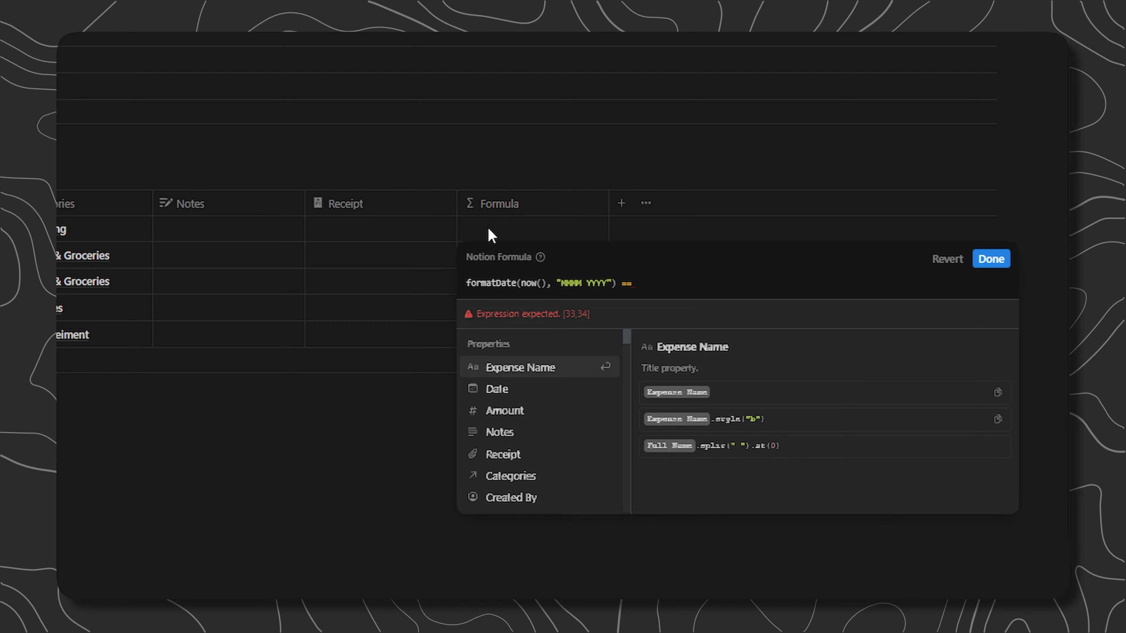
pyautogui.write('for')
pyautogui.press('Down')
pyautogui.press('Return')
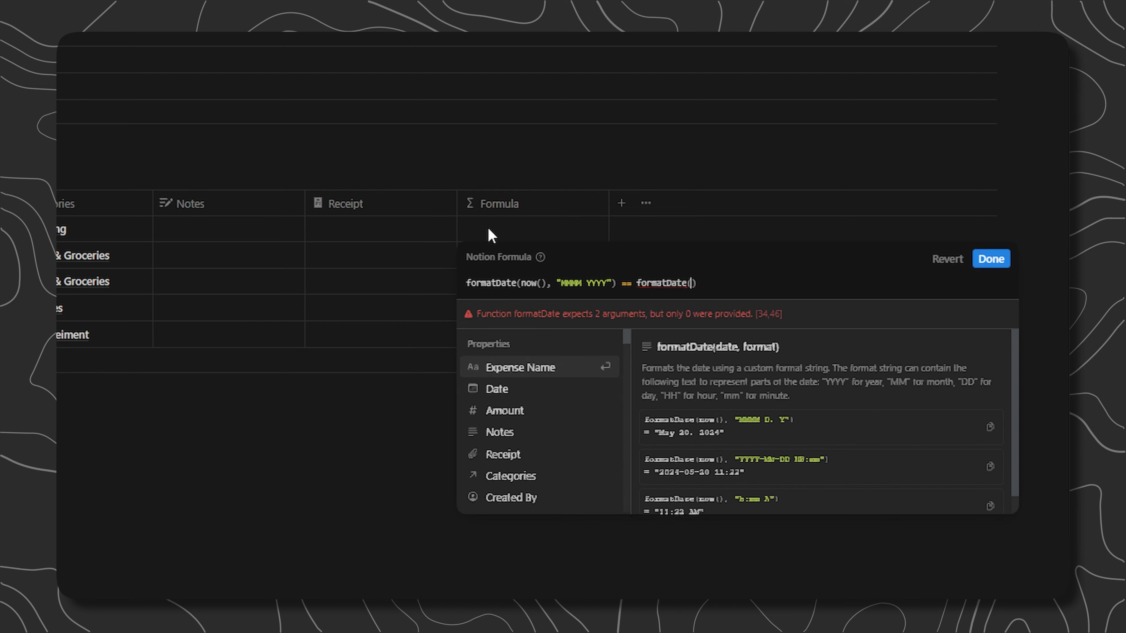
pyautogui.press('Down')
pyautogui.press('Return')
pyautogui.write(', "MMMM YYYY")')
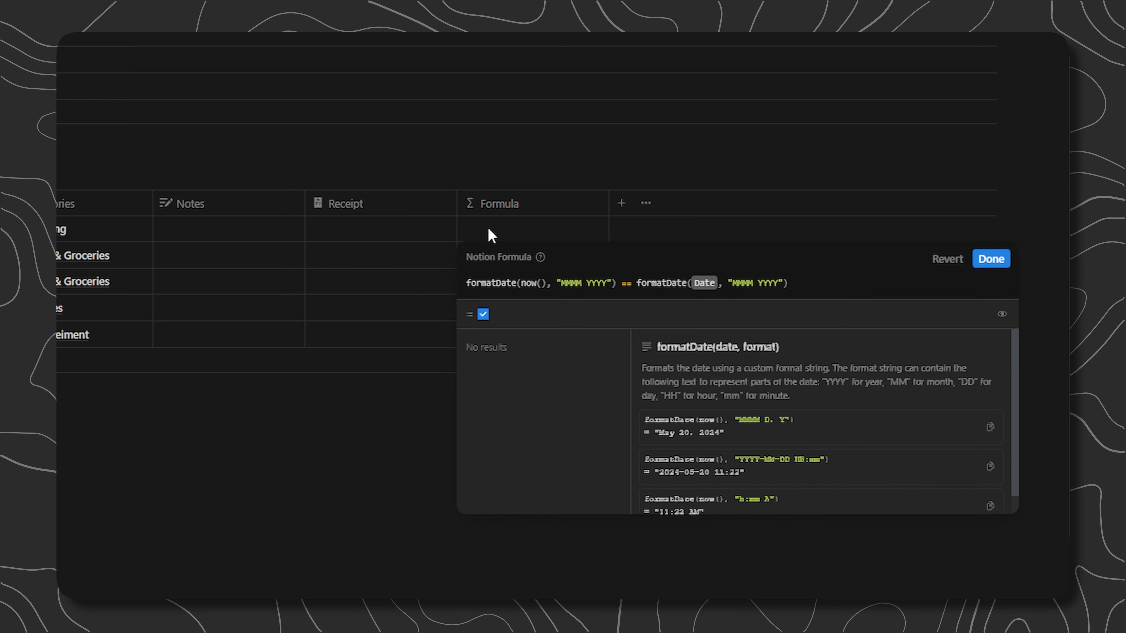
# - Wrap the month comparison in an if() that returns Amount when true and 0 otherwise, and save the formula
pyautogui.click(467, 284)
pyautogui.write('if(')
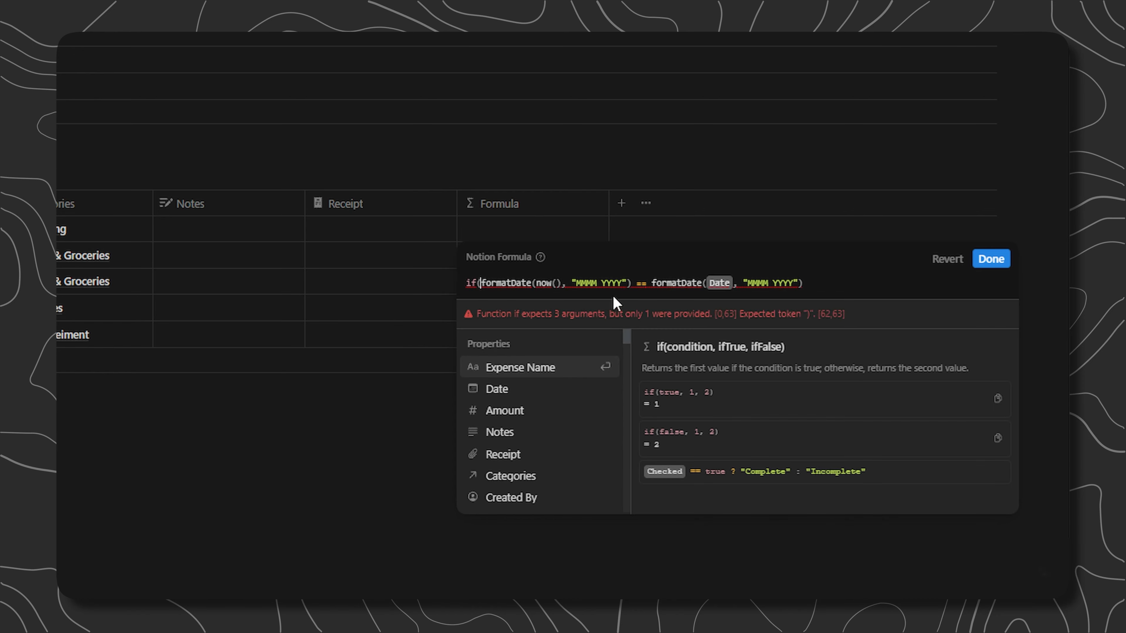
pyautogui.click(821, 280)
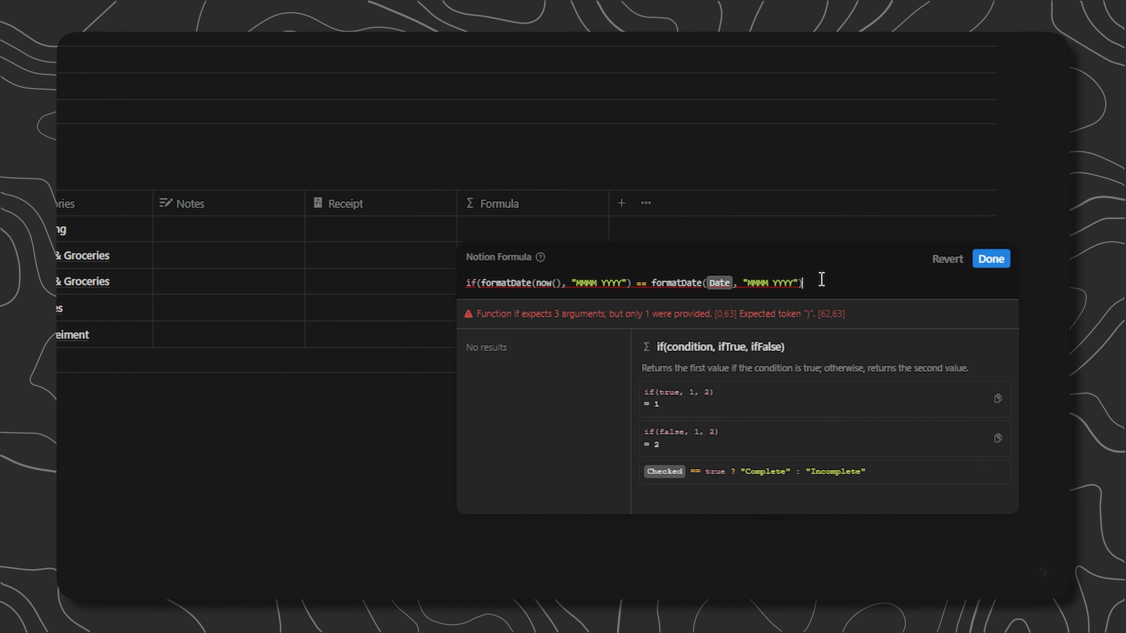
pyautogui.write(',')
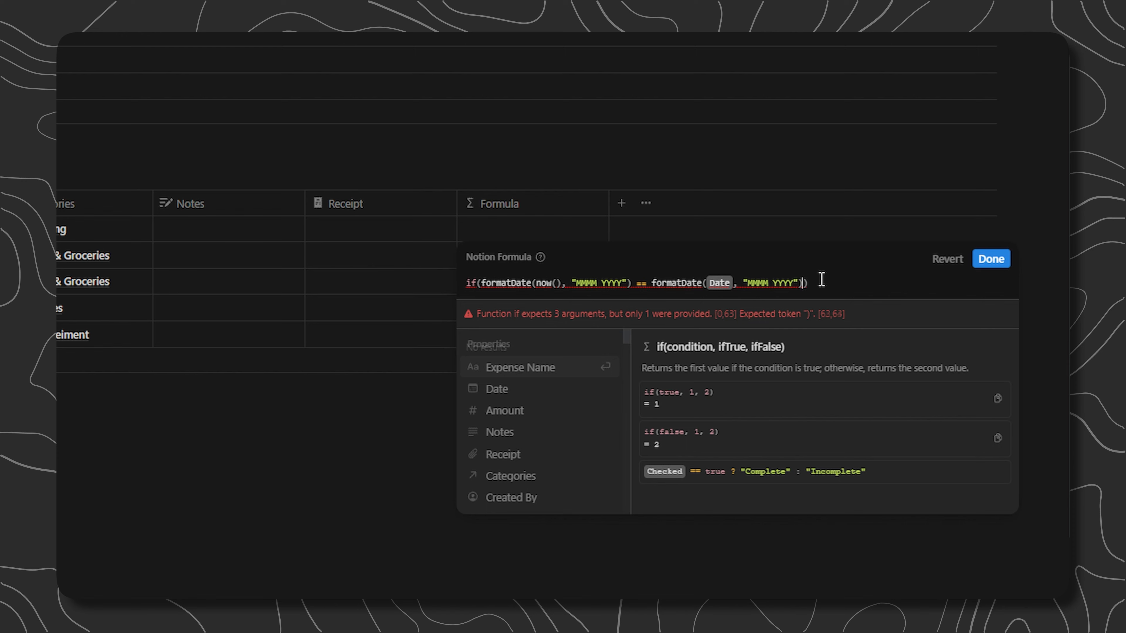
pyautogui.write(', ')
pyautogui.write(', ')
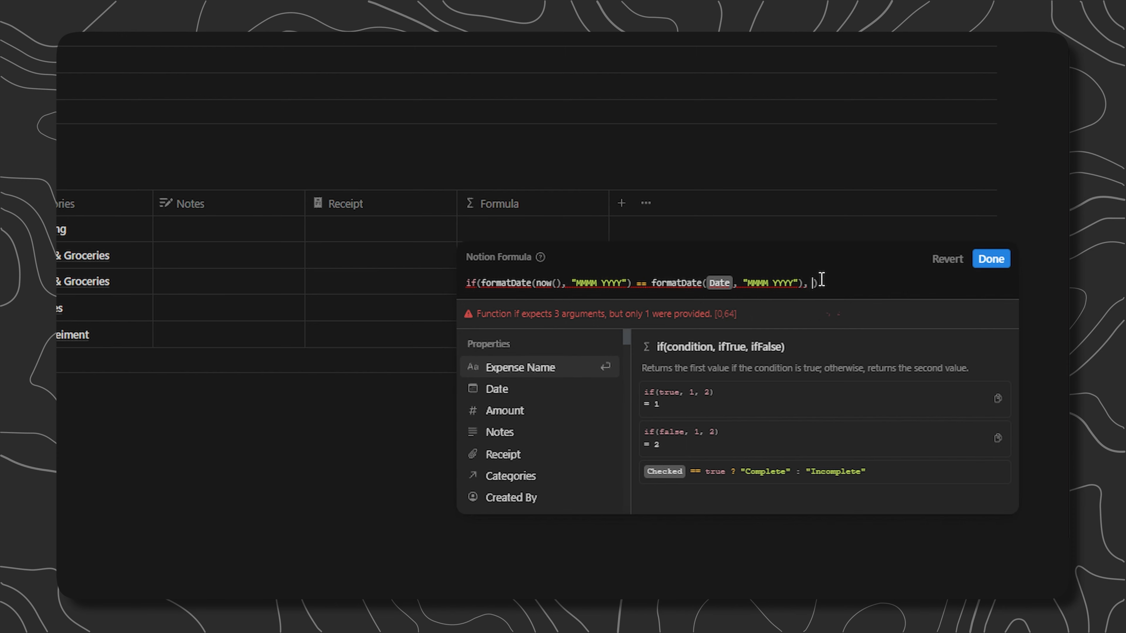
pyautogui.write(',am')
pyautogui.press('Return')
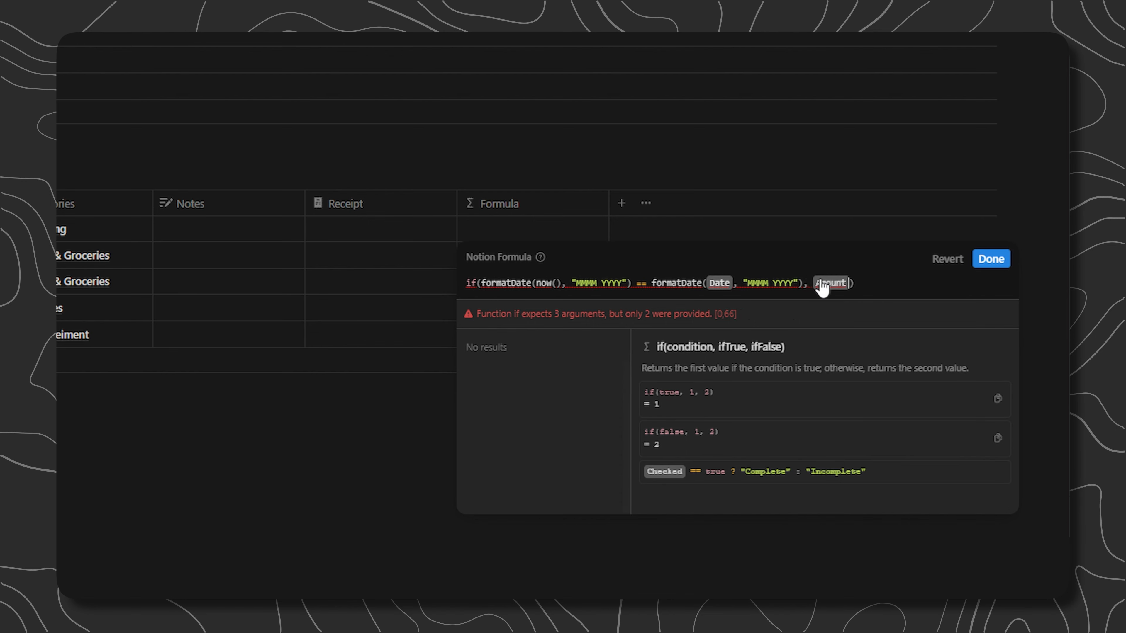
pyautogui.write(', 0')
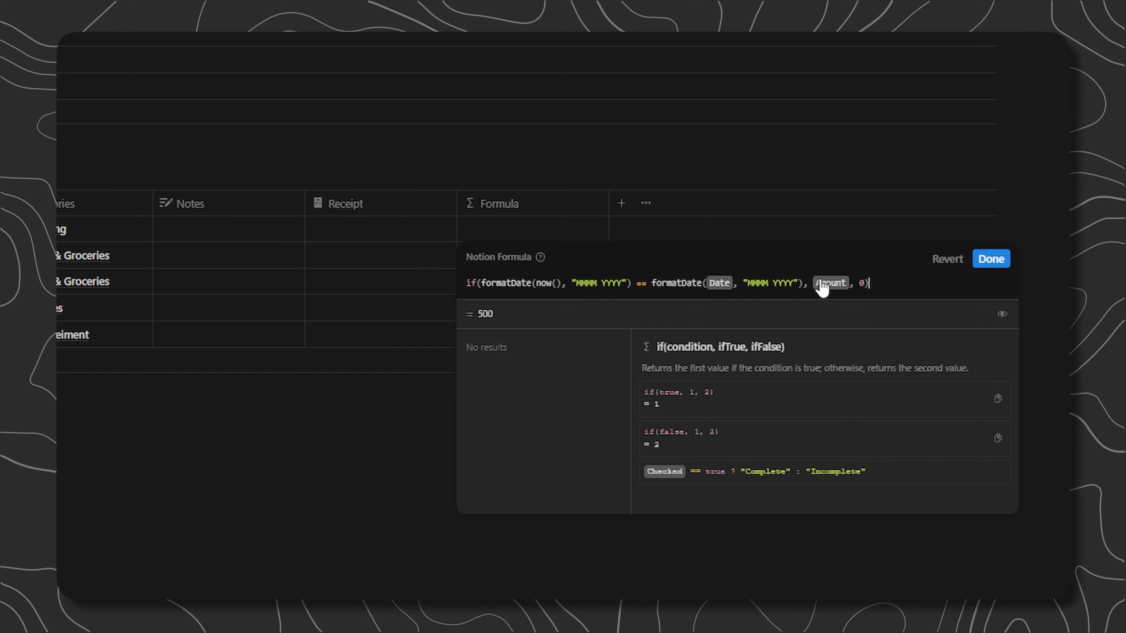
pyautogui.click(986, 259)
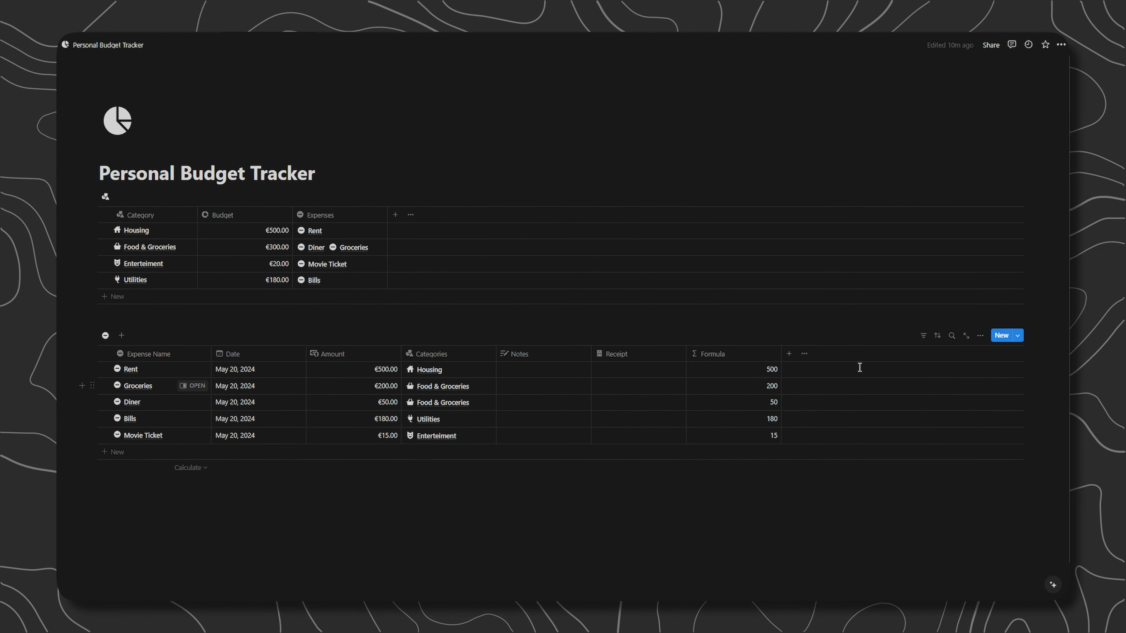
# - Set the number format of the Formula property to Euro
pyautogui.click(732, 361)
pyautogui.click(729, 394)
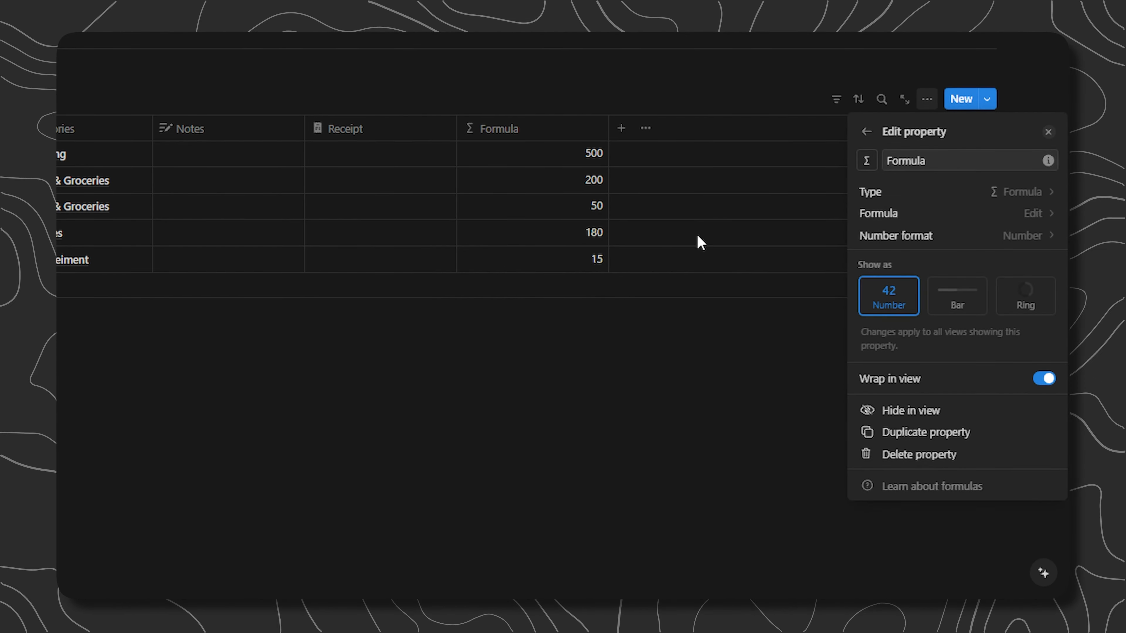
pyautogui.click(998, 241)
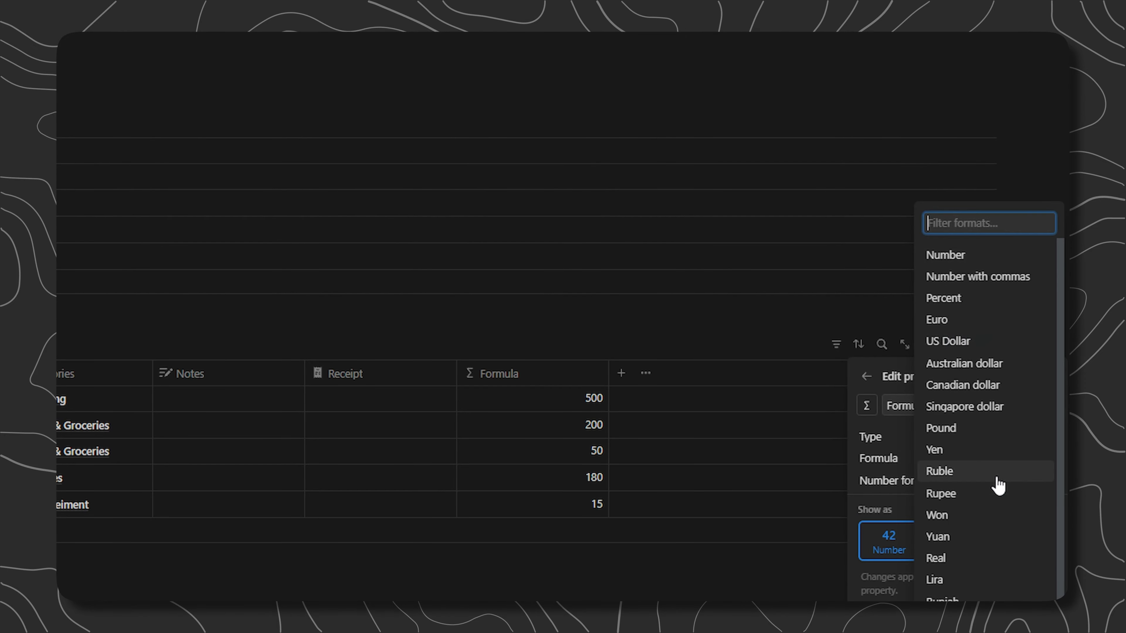
pyautogui.click(950, 320)
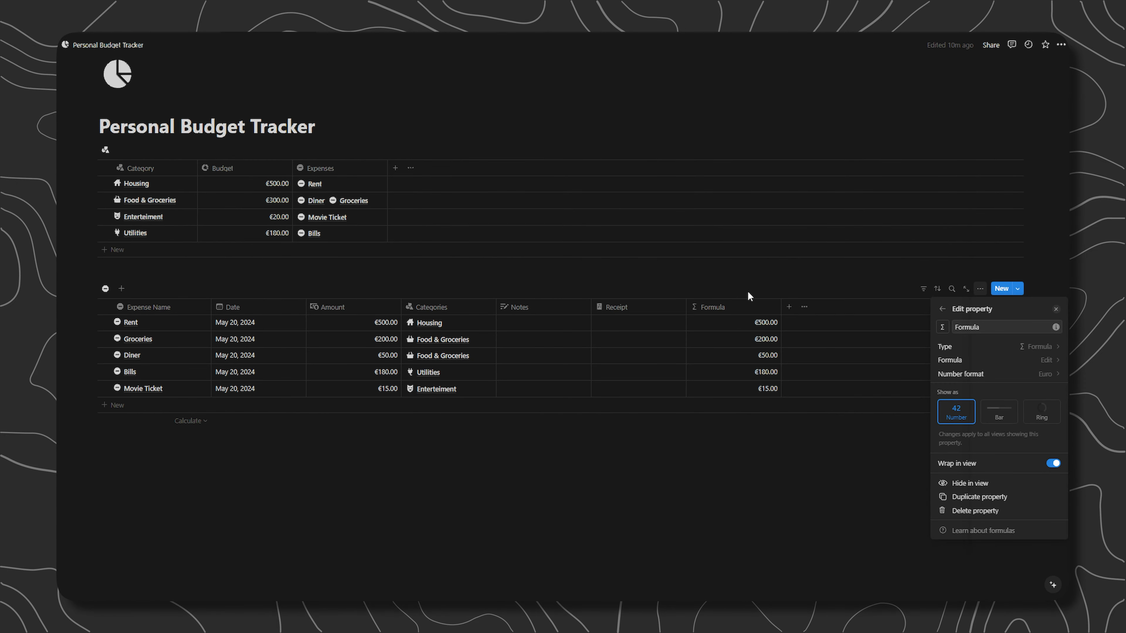
# - Rename the Formula property to "This Month´s Expenses" and give it the single banknote icon found under "money"
pyautogui.click(535, 346)
pyautogui.click(512, 373)
pyautogui.doubleClick(517, 339)
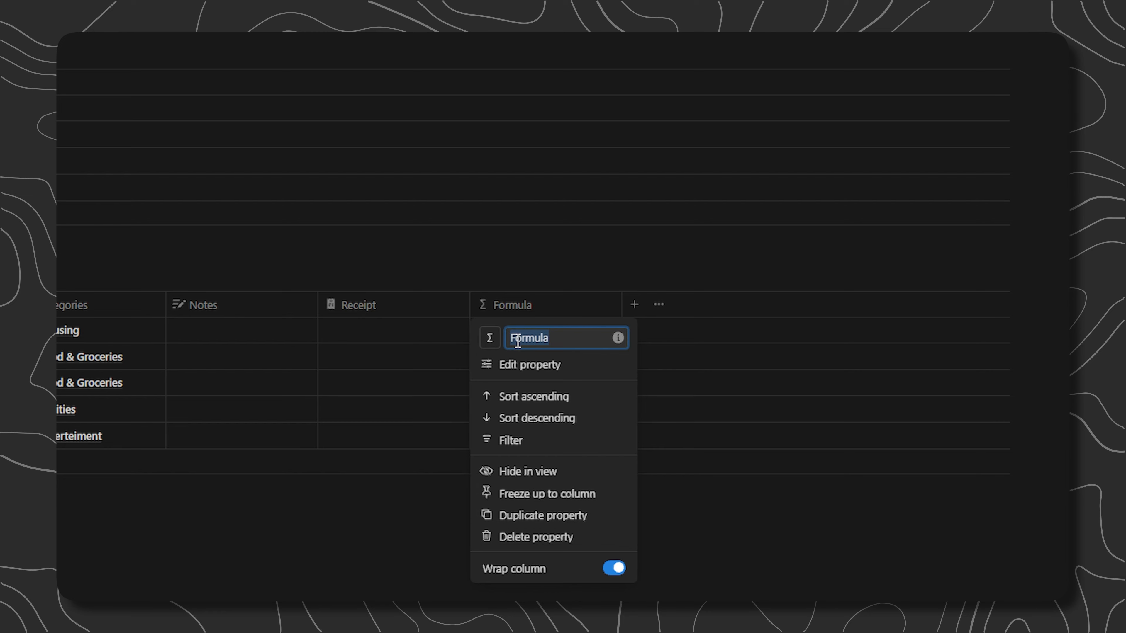
pyautogui.write('This ')
pyautogui.write('Month´s Expenses')
pyautogui.click(490, 340)
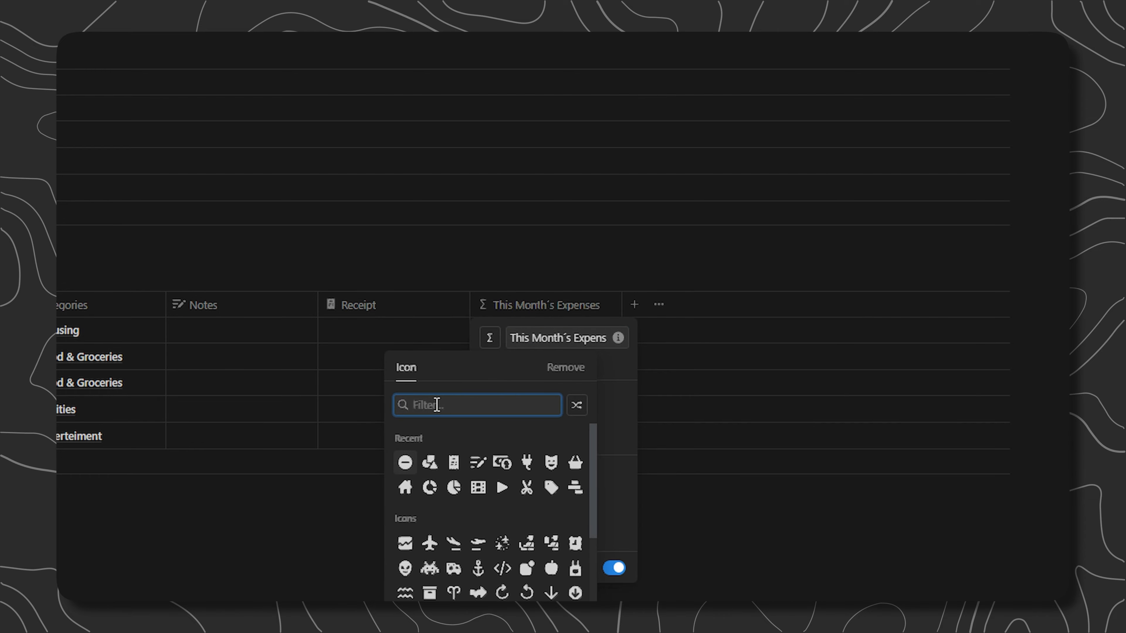
pyautogui.write('money')
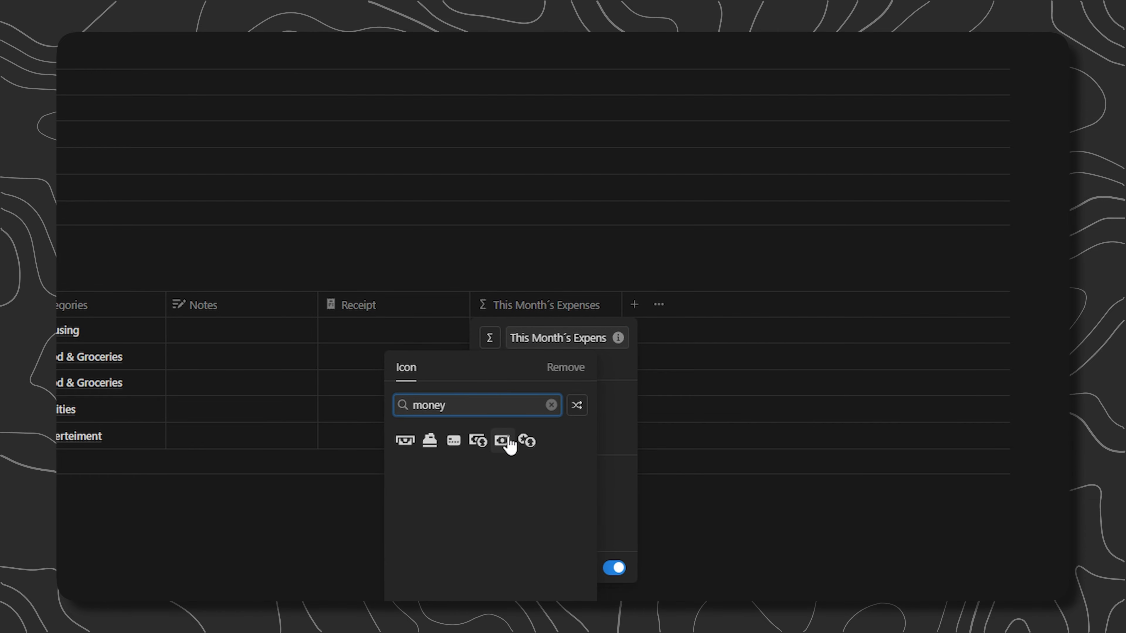
pyautogui.click(504, 441)
pyautogui.click(732, 284)
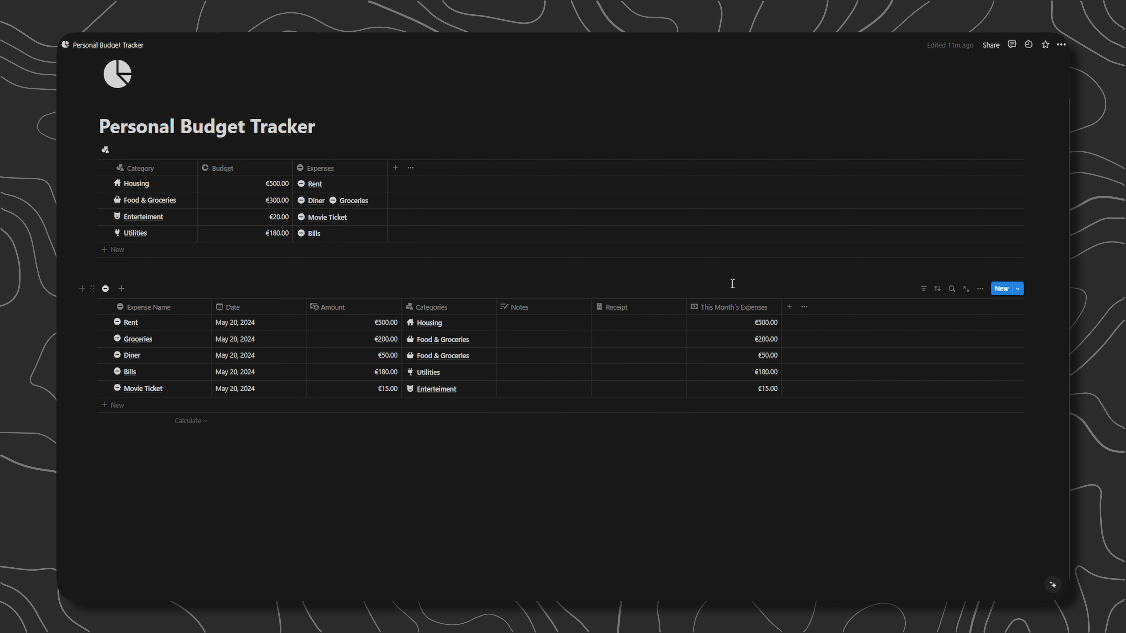
# - Add a rollup property to the Categories table that uses the Expenses relation and its This Month´s Expenses property
pyautogui.click(396, 169)
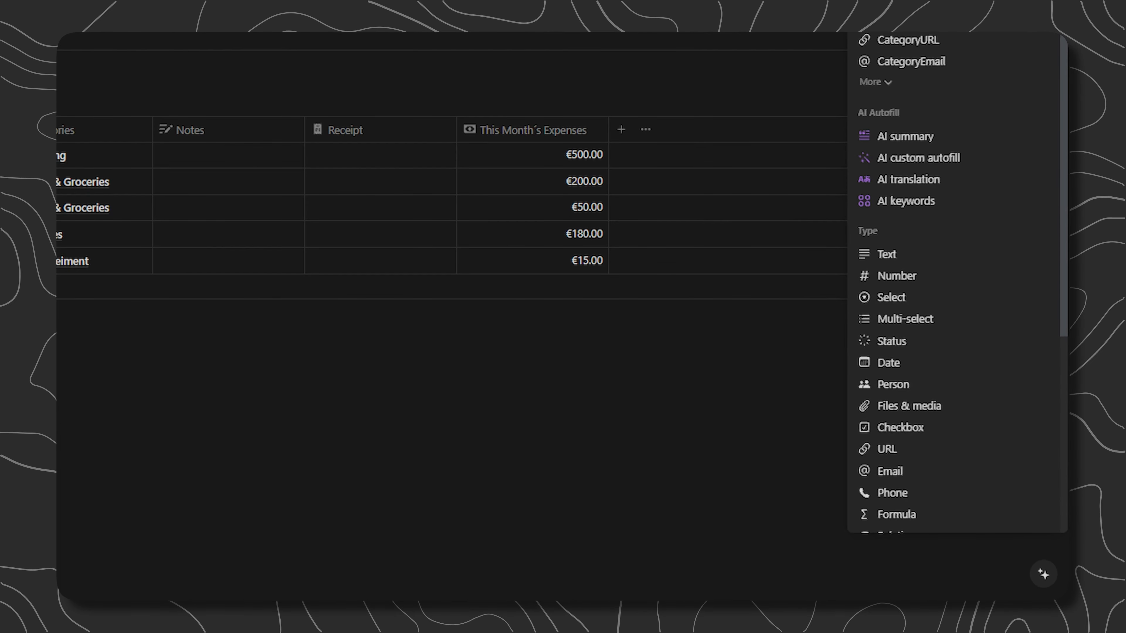
pyautogui.scroll(-2, 882, 355)
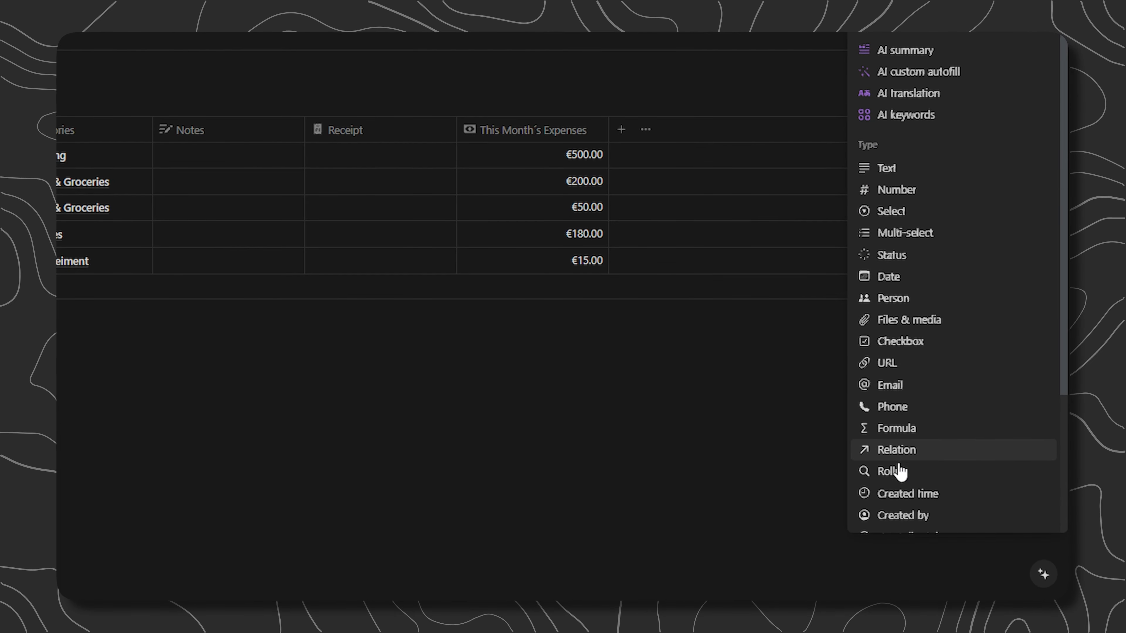
pyautogui.click(896, 451)
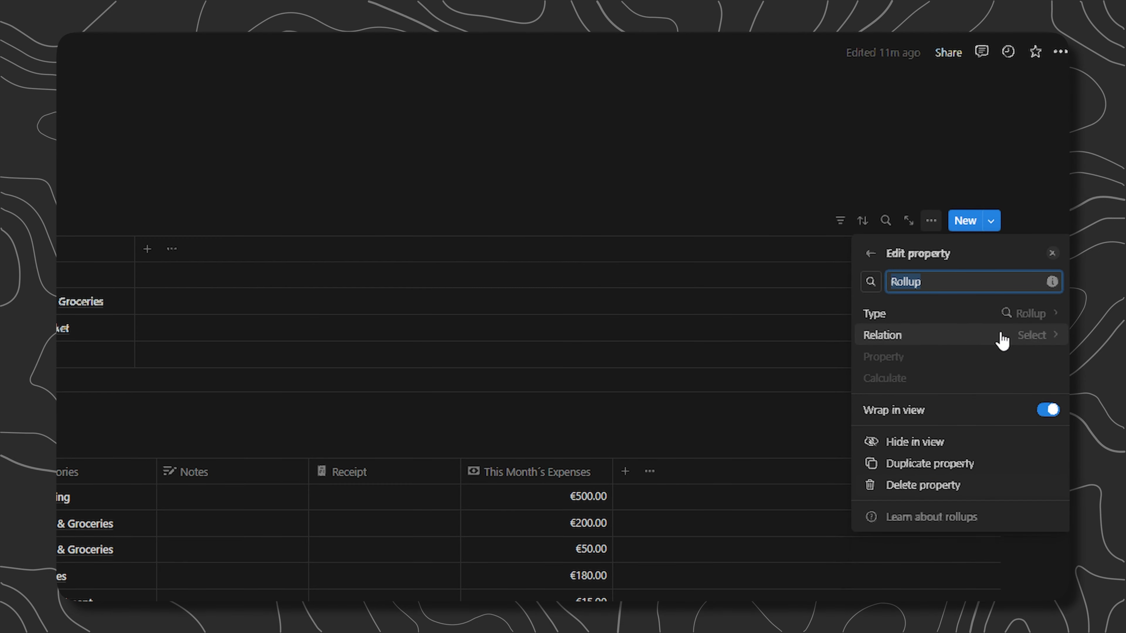
pyautogui.click(996, 334)
pyautogui.click(870, 361)
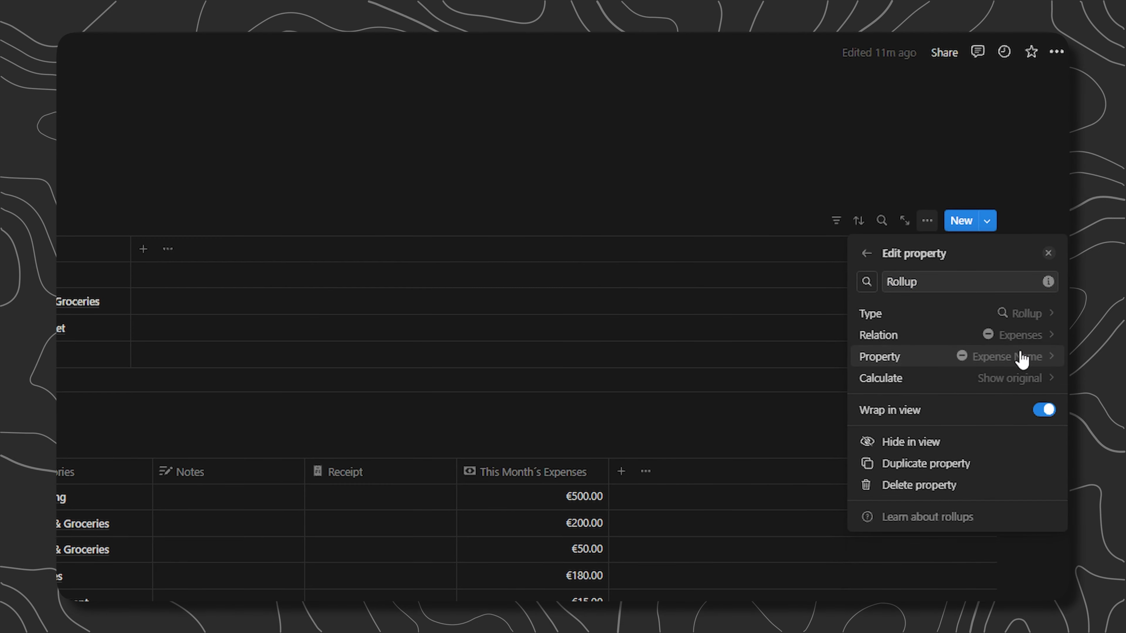
pyautogui.click(1025, 364)
pyautogui.click(931, 548)
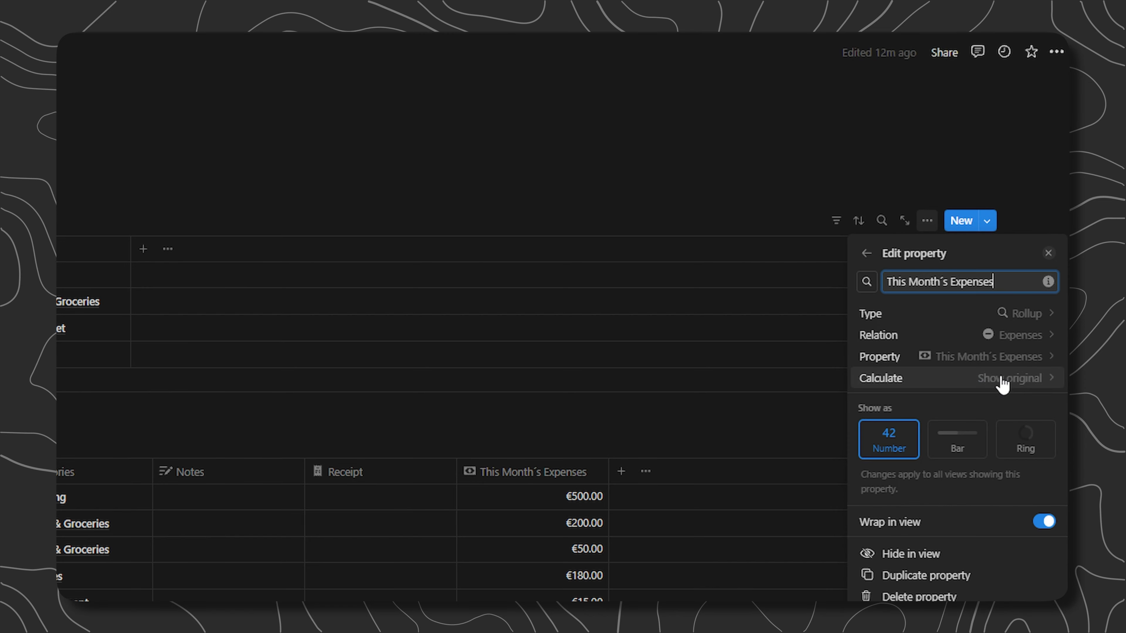
# - Set the rollup's calculation to the Sum statistic and finish editing the property
pyautogui.click(1003, 380)
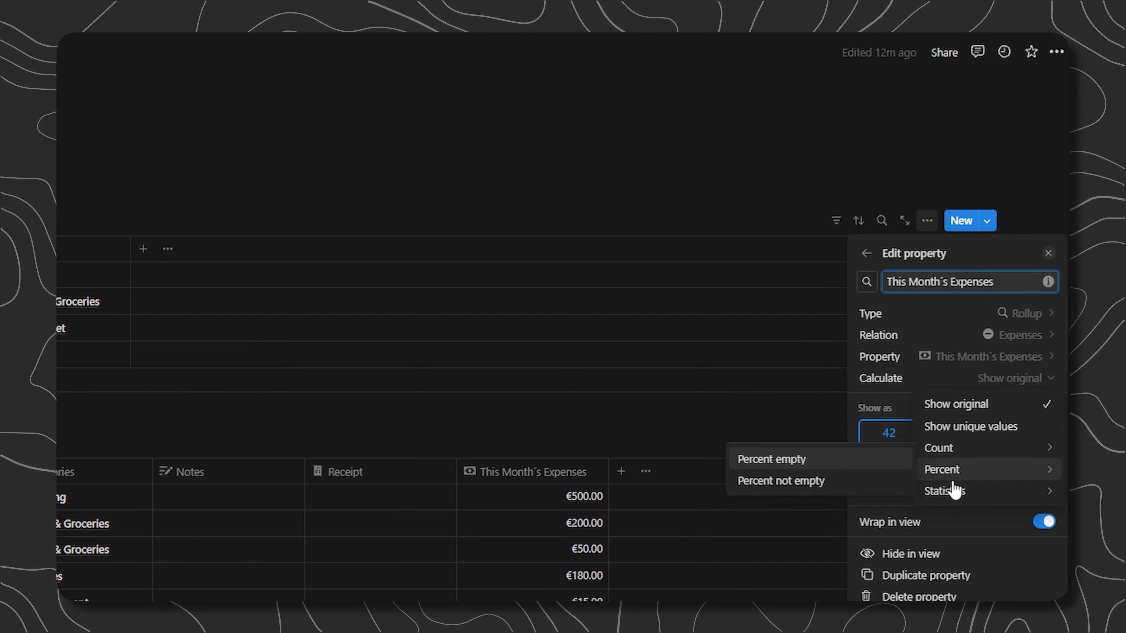
pyautogui.moveTo(952, 500)
pyautogui.click(749, 441)
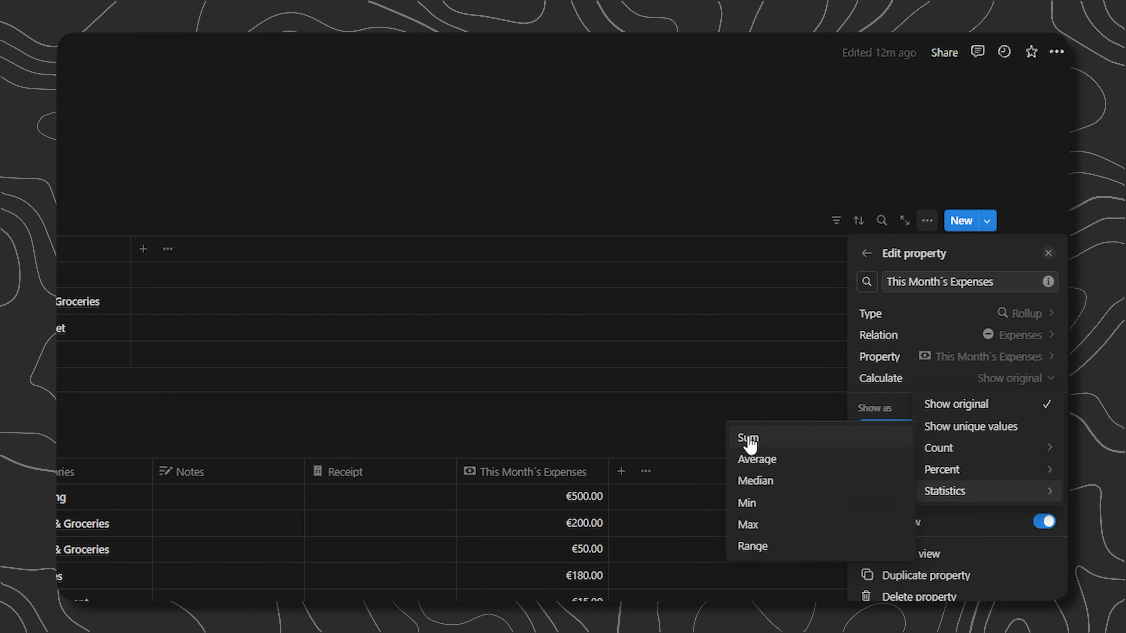
pyautogui.click(1051, 150)
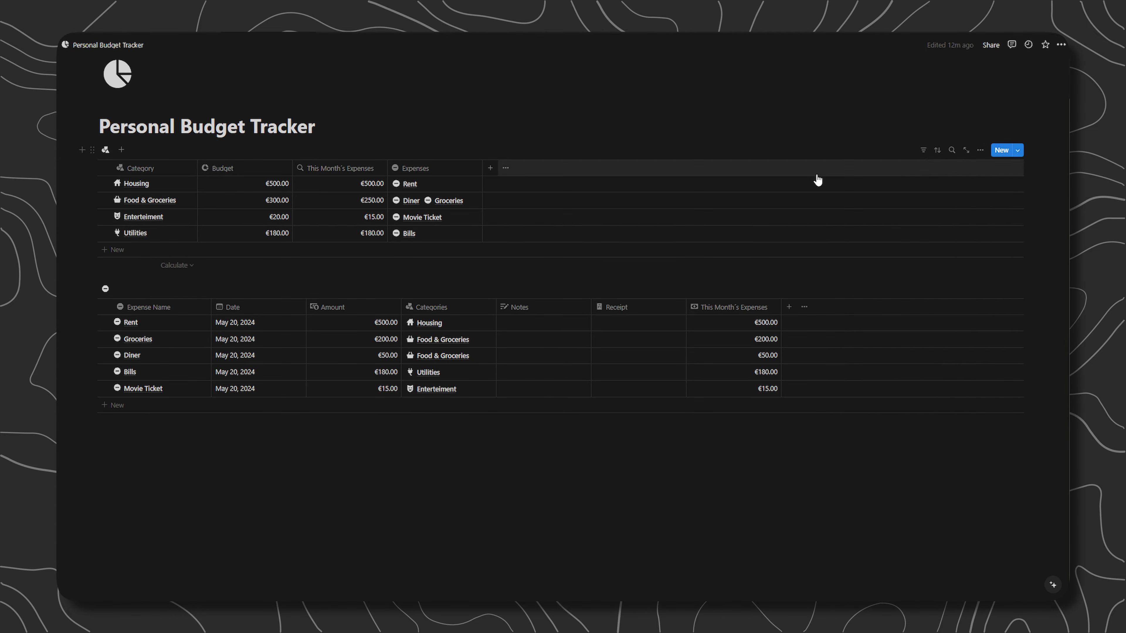
# - Give the This Month´s Expenses rollup in the Categories table the banknote icon
pyautogui.click(330, 169)
pyautogui.click(306, 190)
pyautogui.click(251, 264)
pyautogui.click(331, 148)
# - Hide the This Month´s Expenses property in the Expenses table's view
pyautogui.click(731, 307)
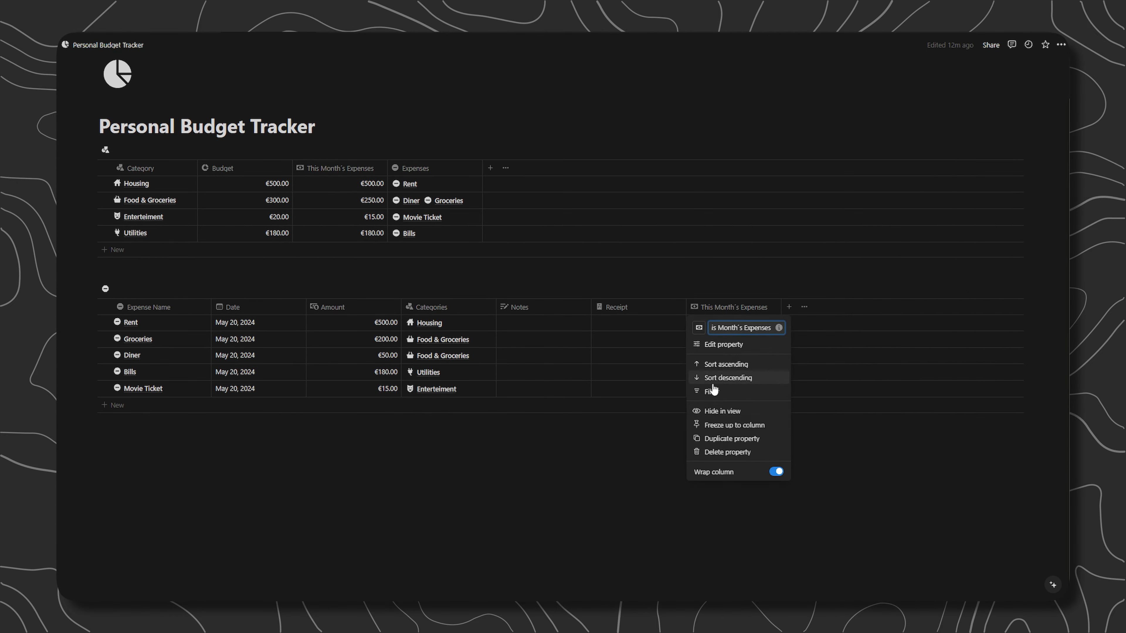
pyautogui.click(723, 411)
# - Add a Formula property named "Remainig" to the Categories table and give it the dashed circle icon found under "circle"
pyautogui.click(694, 307)
pyautogui.click(896, 515)
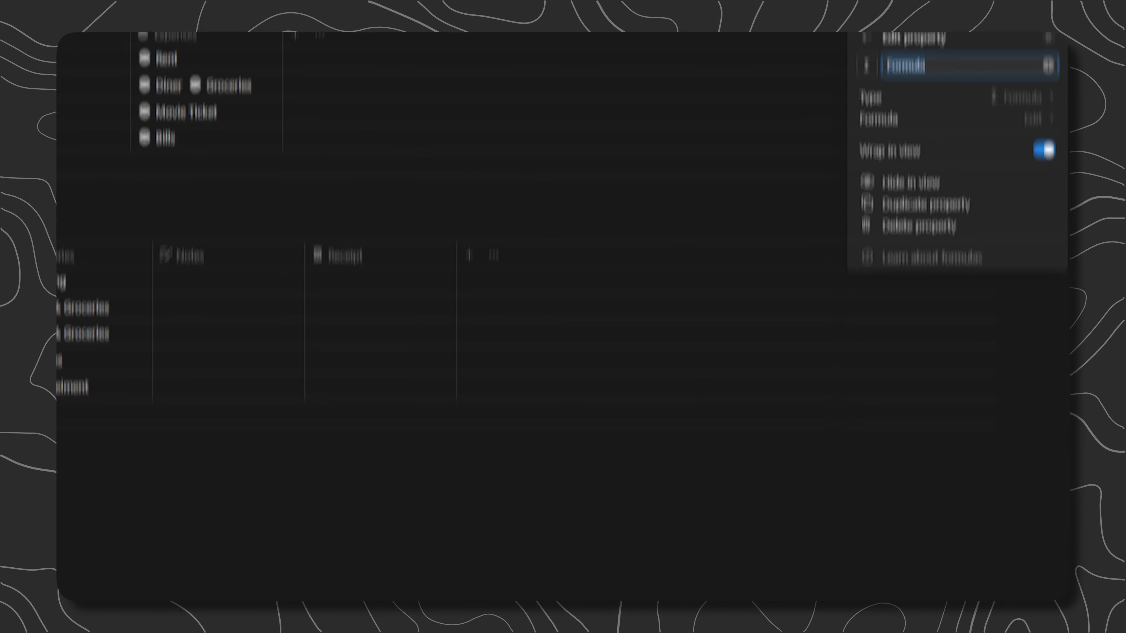
pyautogui.write('Remainig')
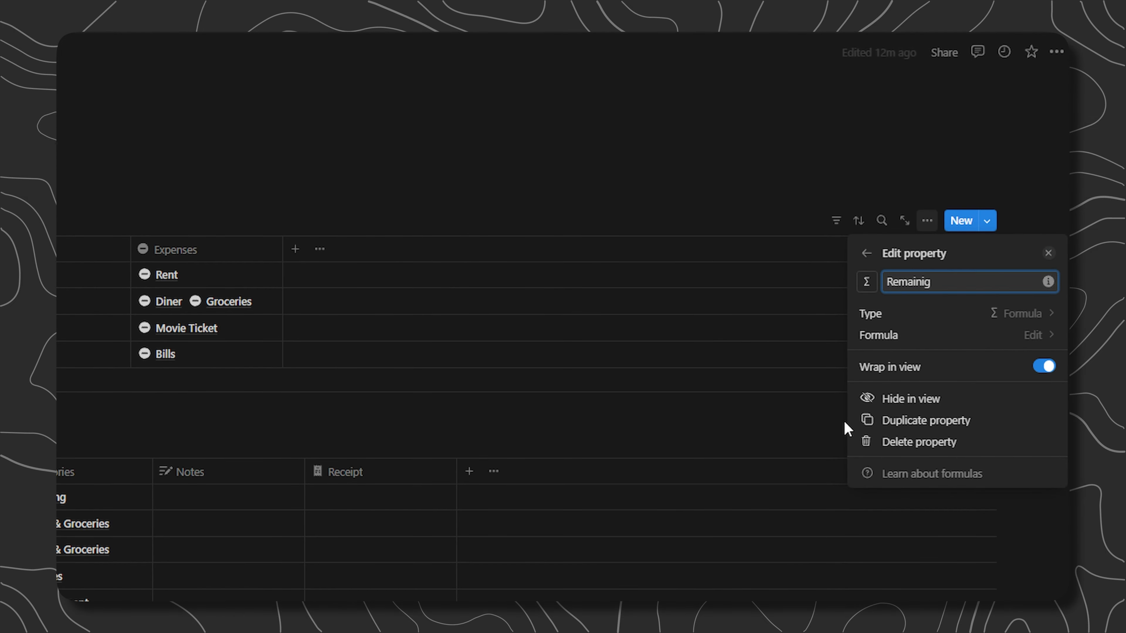
pyautogui.click(866, 281)
pyautogui.write('circle')
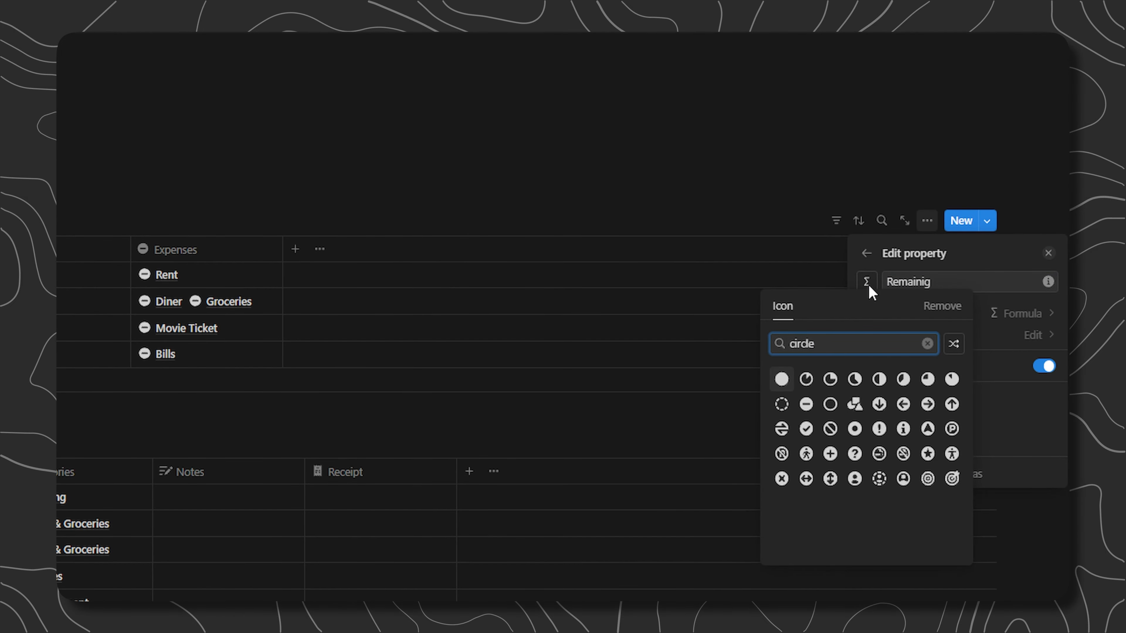
pyautogui.click(781, 404)
# - Set the Remainig formula to Budget - This Month´s Expenses and accept it
pyautogui.click(284, 275)
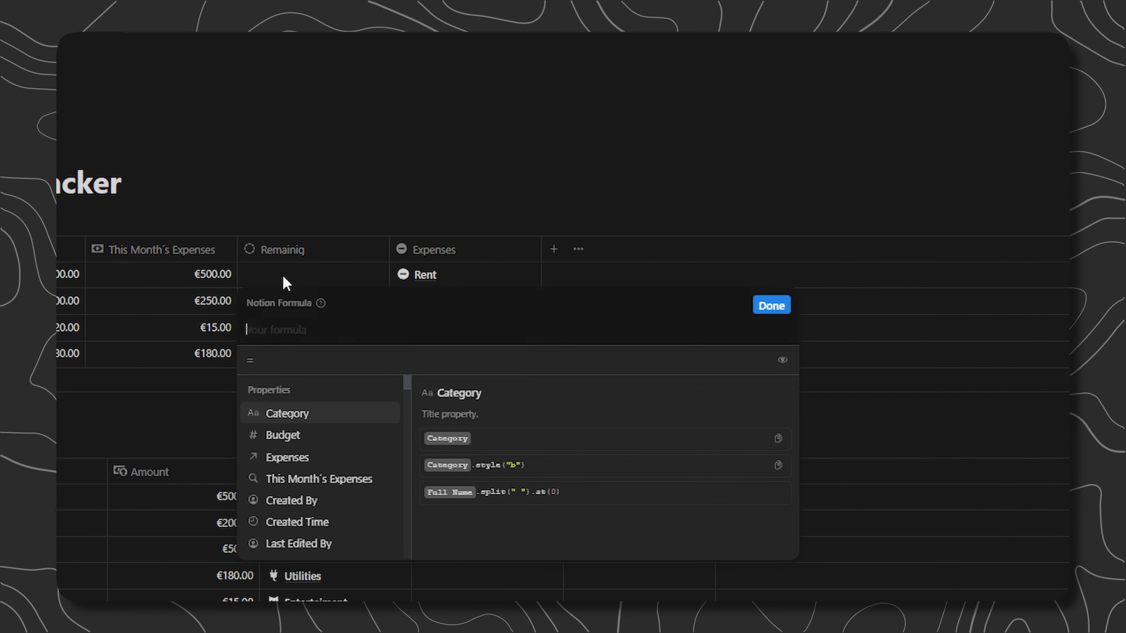
pyautogui.write('bu')
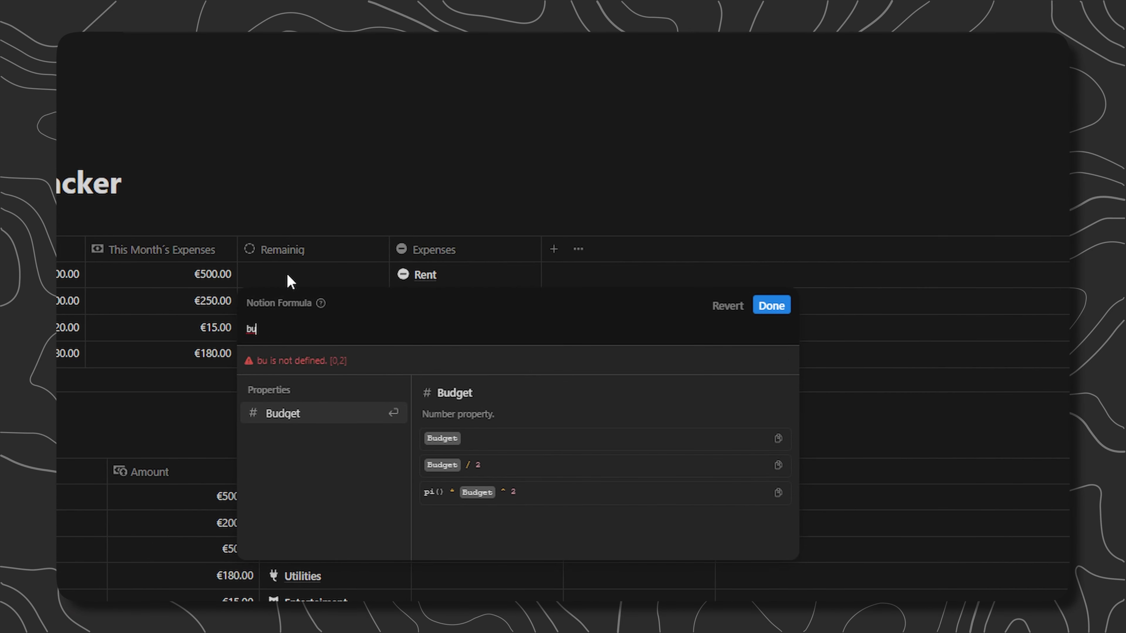
pyautogui.press('Return')
pyautogui.write('-')
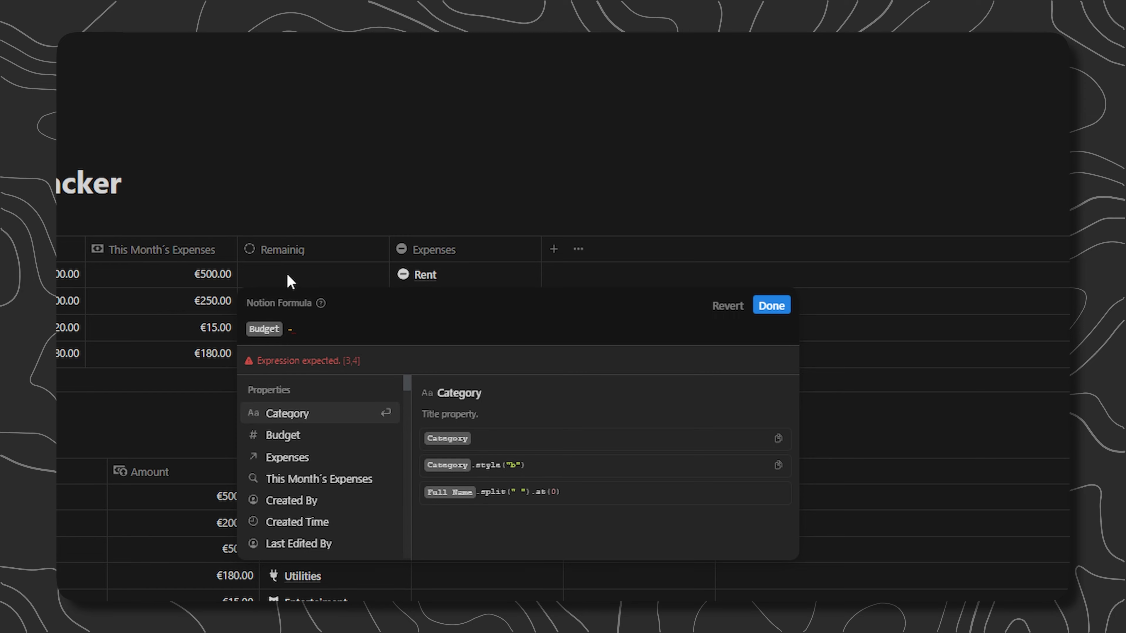
pyautogui.click(262, 477)
pyautogui.click(772, 305)
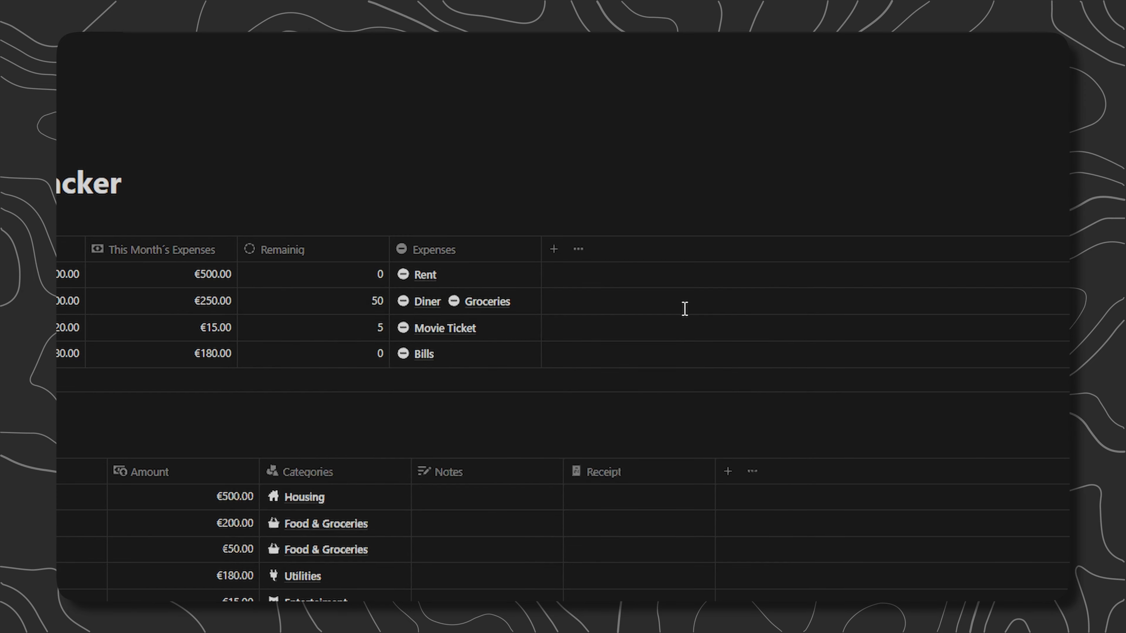
pyautogui.click(293, 275)
pyautogui.click(771, 306)
# - Set the Remainig property's number format to Euro and finish editing the property
pyautogui.click(290, 250)
pyautogui.click(299, 311)
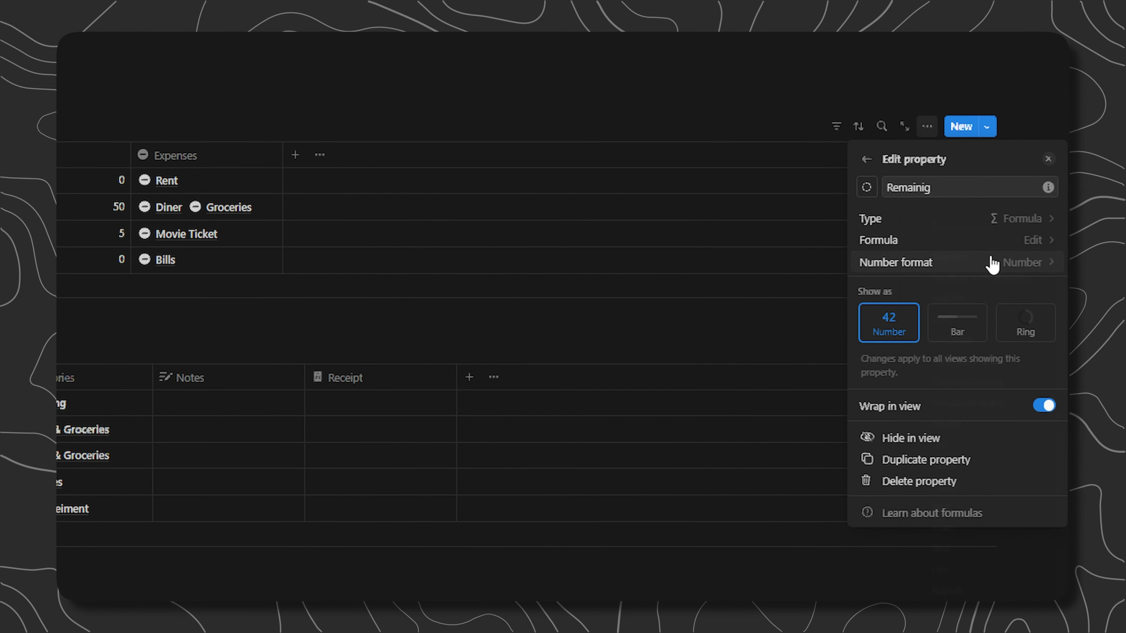
pyautogui.click(991, 262)
pyautogui.click(949, 323)
pyautogui.click(1000, 136)
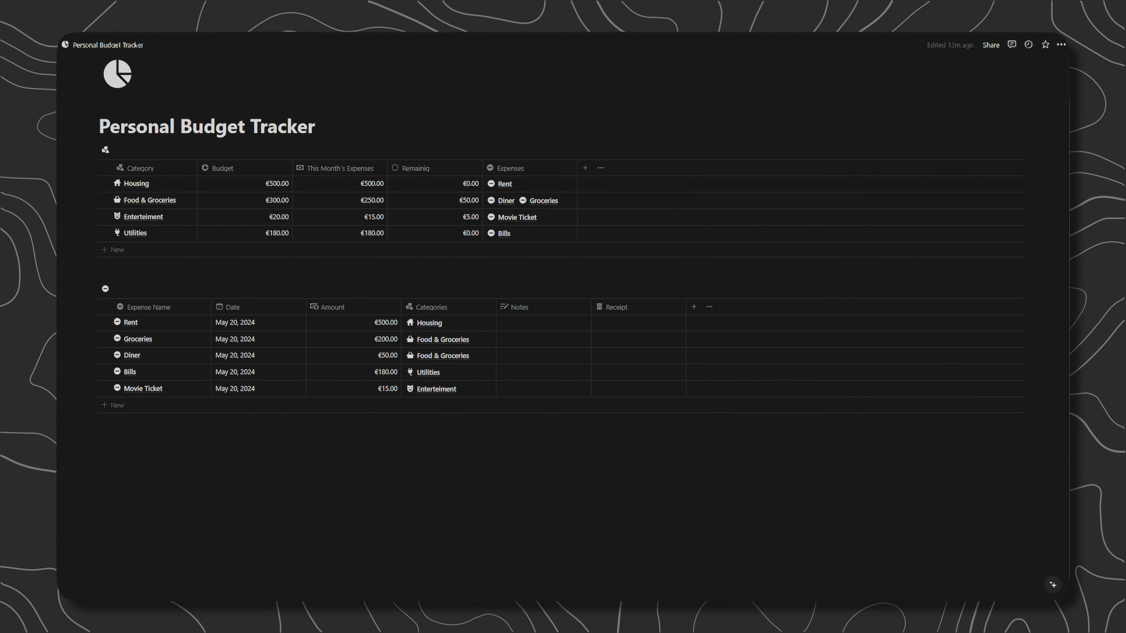
# - Add a Formula property named "Progress" to the Categories table and give it a partly filled circle icon found under "circle"
pyautogui.click(585, 167)
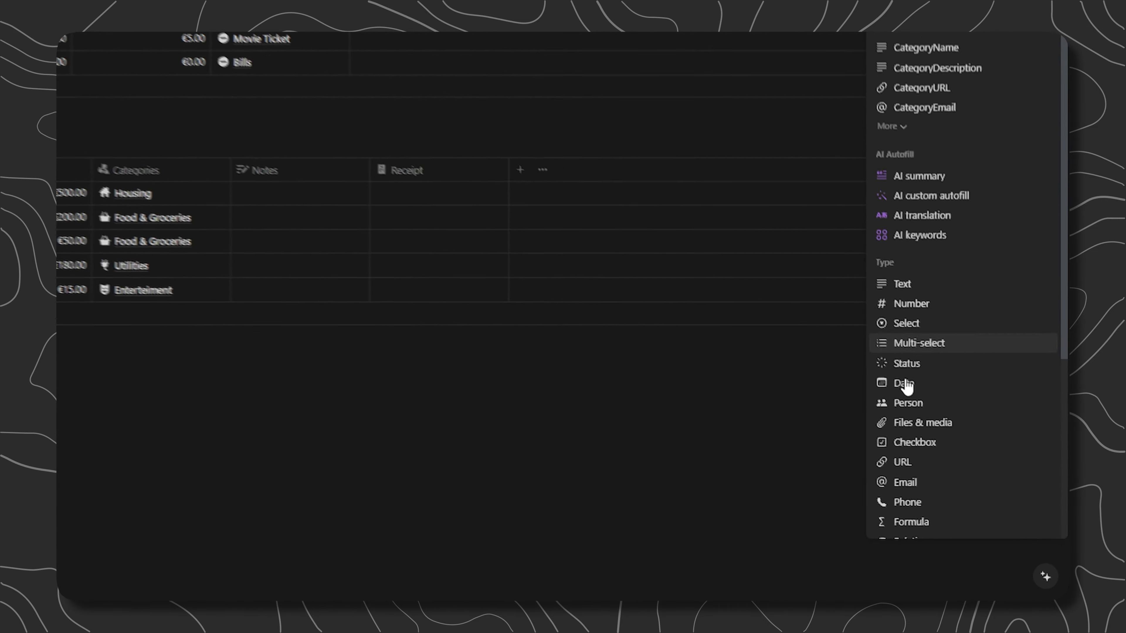
pyautogui.click(961, 554)
pyautogui.write('Progress')
pyautogui.click(869, 284)
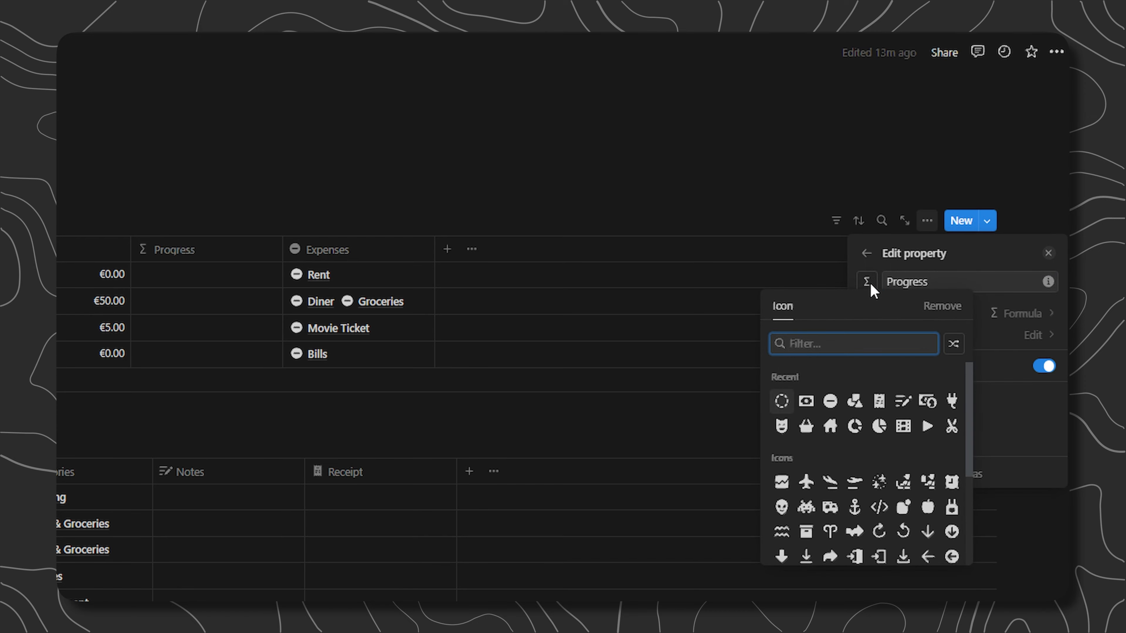
pyautogui.write('circle')
pyautogui.click(854, 382)
# - Enter This Month´s Expenses / Budget as the formula of the Progress property
pyautogui.click(886, 344)
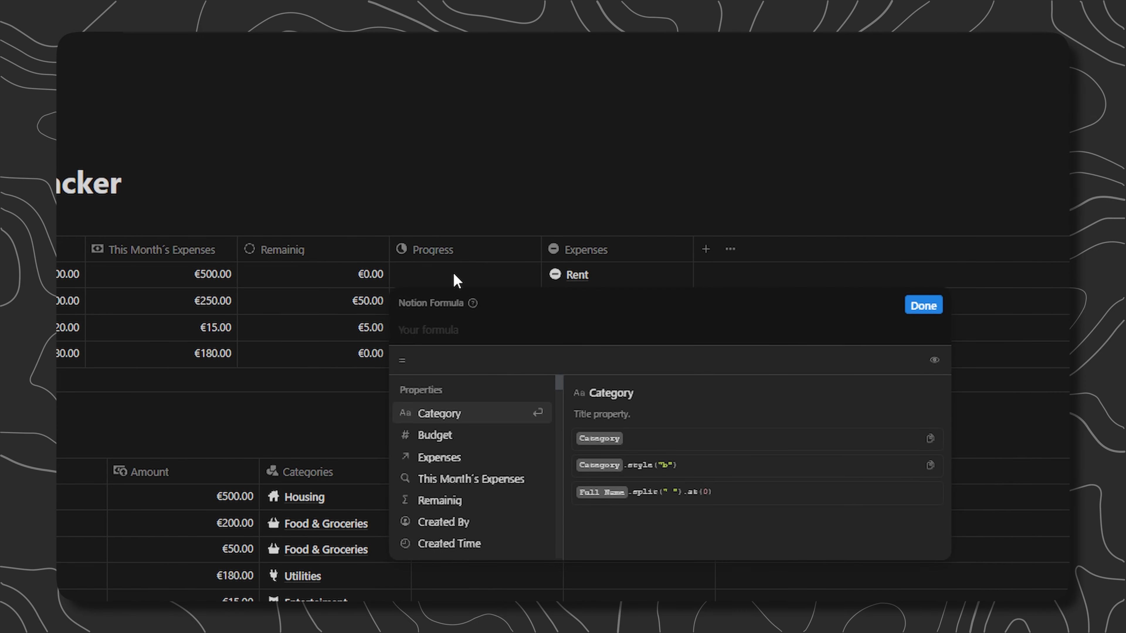
pyautogui.write('thi')
pyautogui.press('Return')
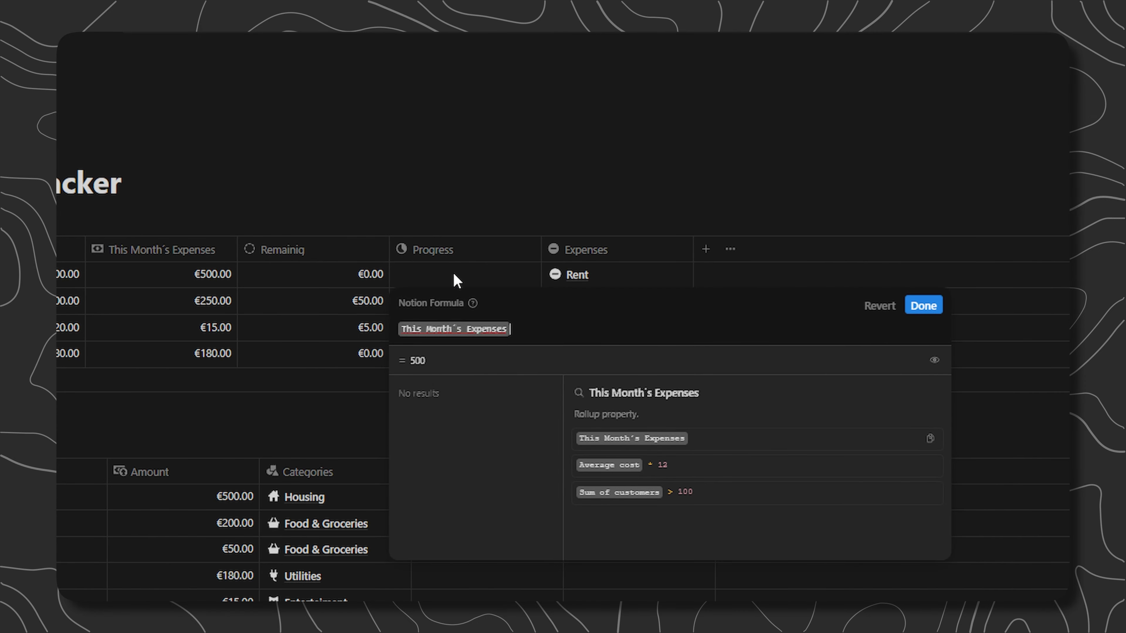
pyautogui.write('/ ')
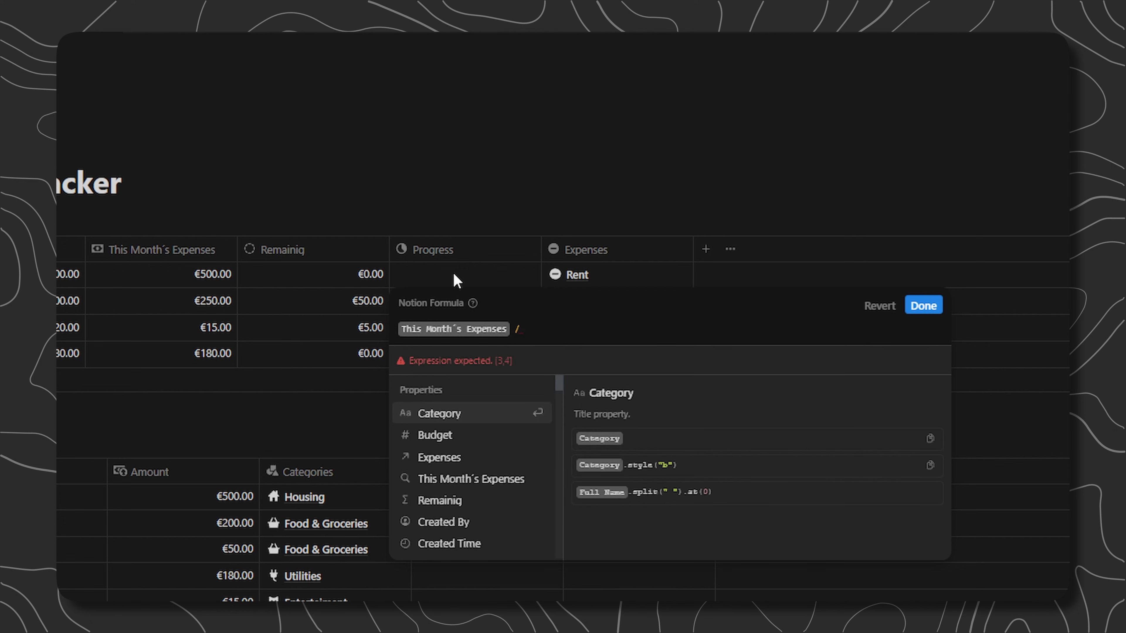
pyautogui.write('b')
pyautogui.press('Return')
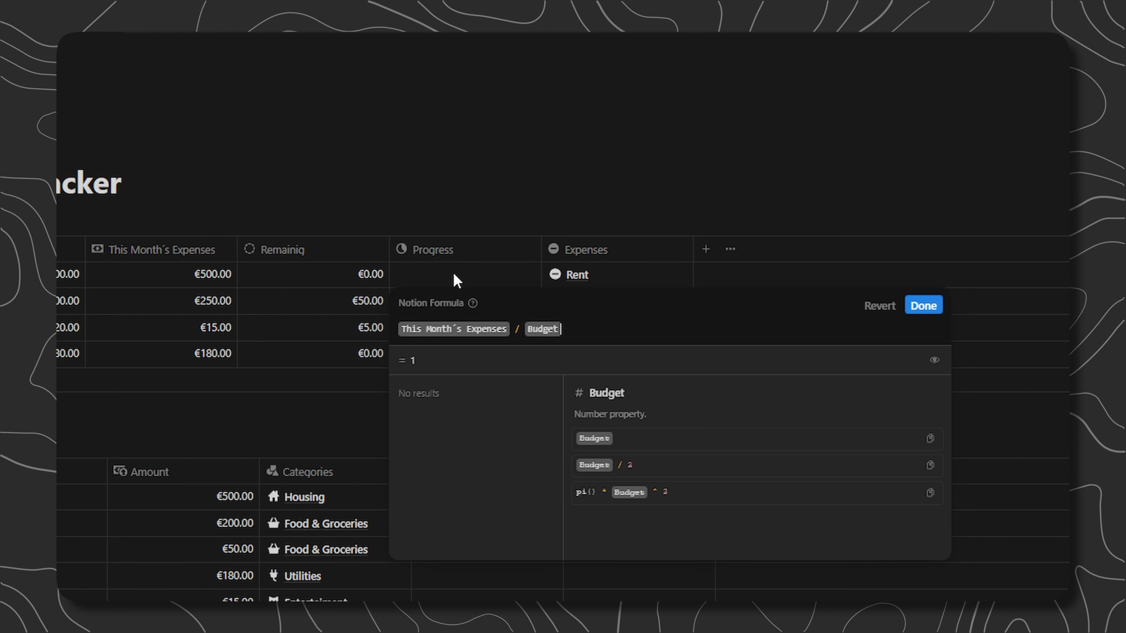
# - Extend the Progress formula to round(This Month´s Expenses / Budget * 100) /100
pyautogui.click(398, 330)
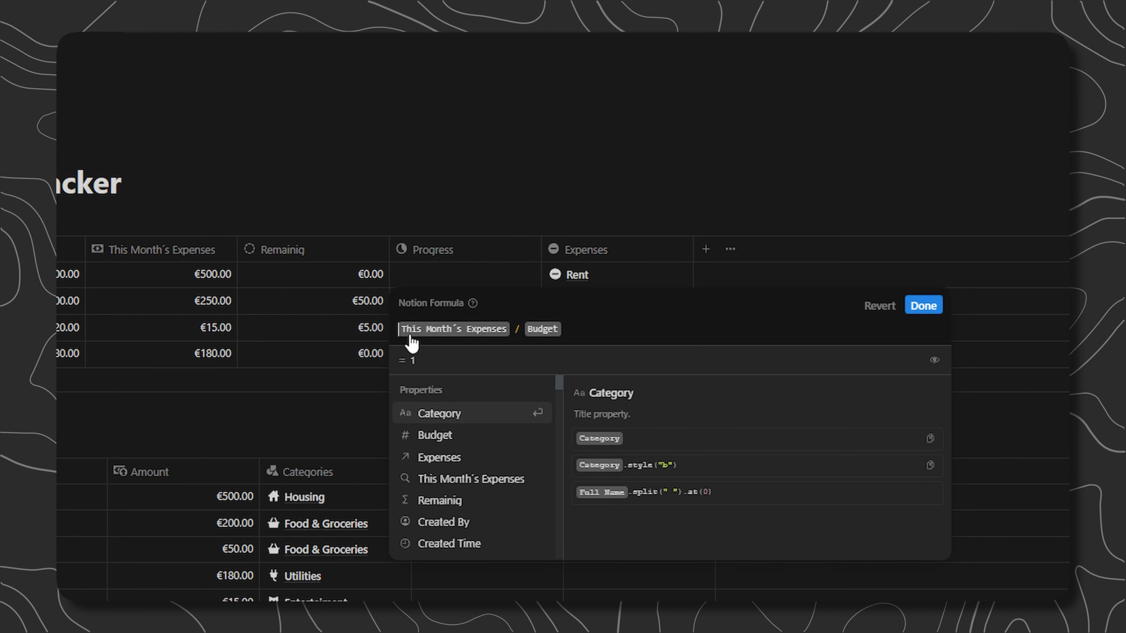
pyautogui.write('round ')
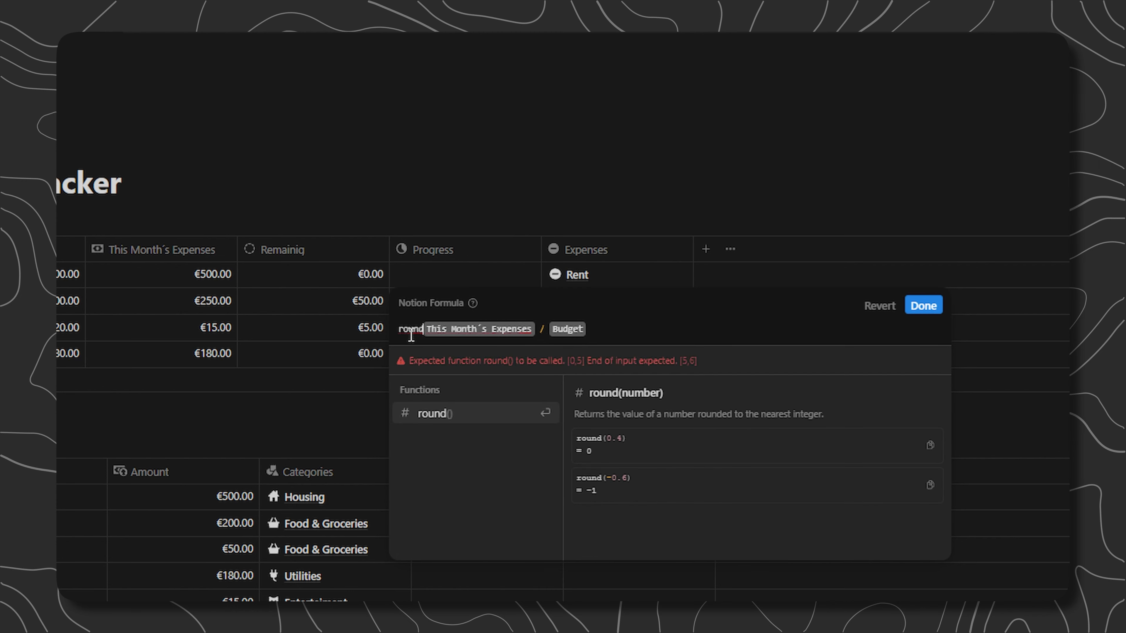
pyautogui.write('(')
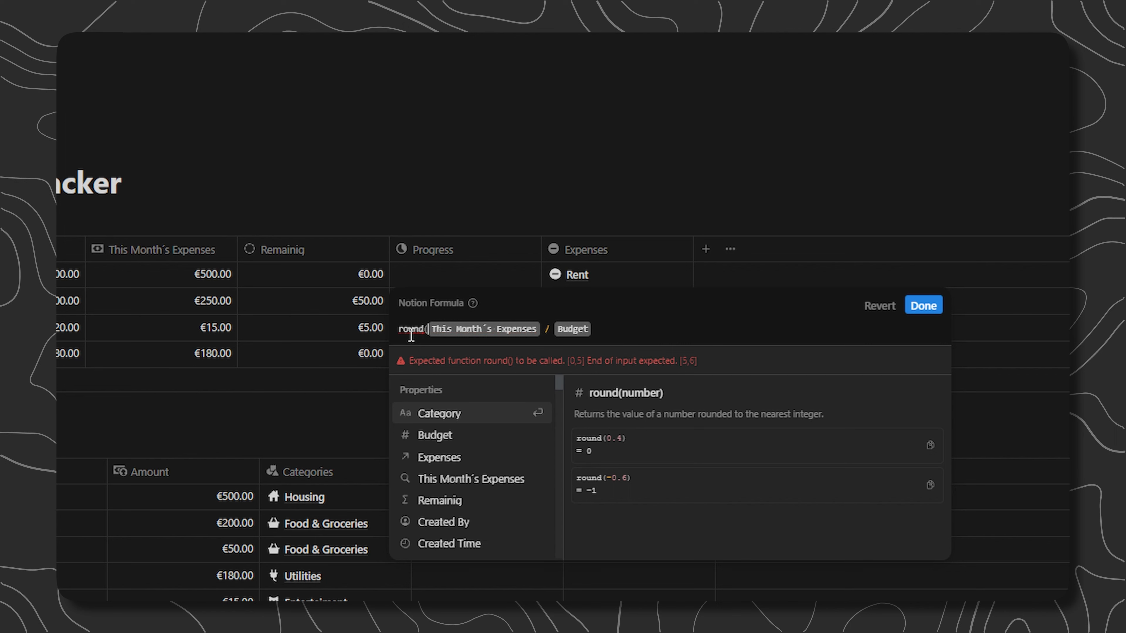
pyautogui.click(610, 329)
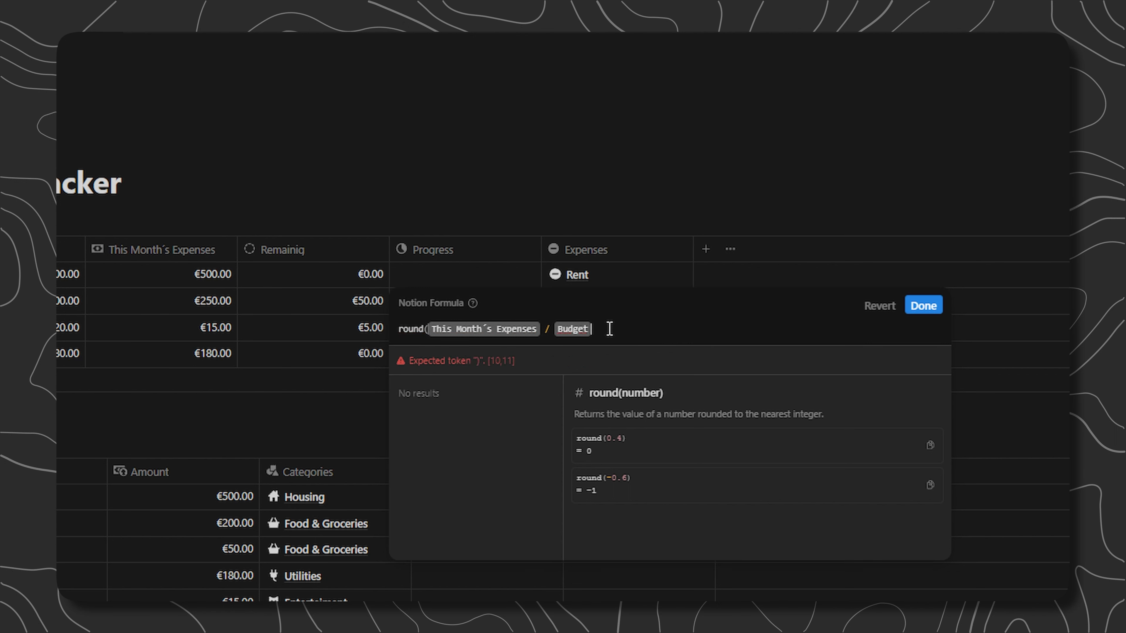
pyautogui.write('(')
pyautogui.press('BackSpace')
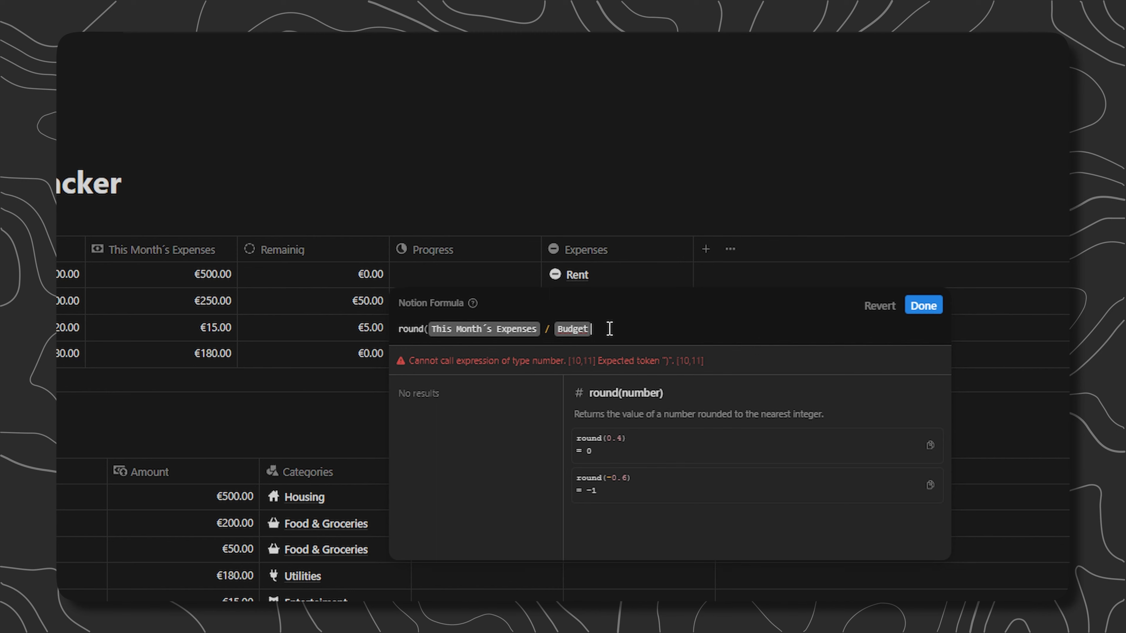
pyautogui.write(') /100')
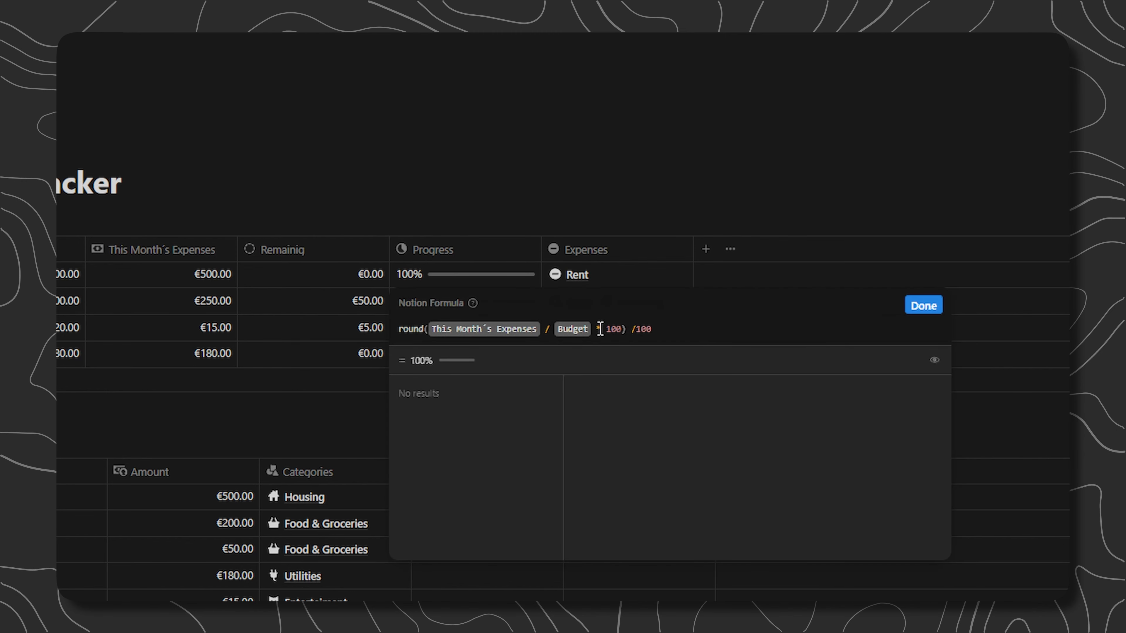
# - Try coarser rounding in the Progress formula by changing both factors to 10, and accept it
pyautogui.press('BackSpace')
pyautogui.click(623, 329)
pyautogui.press('BackSpace')
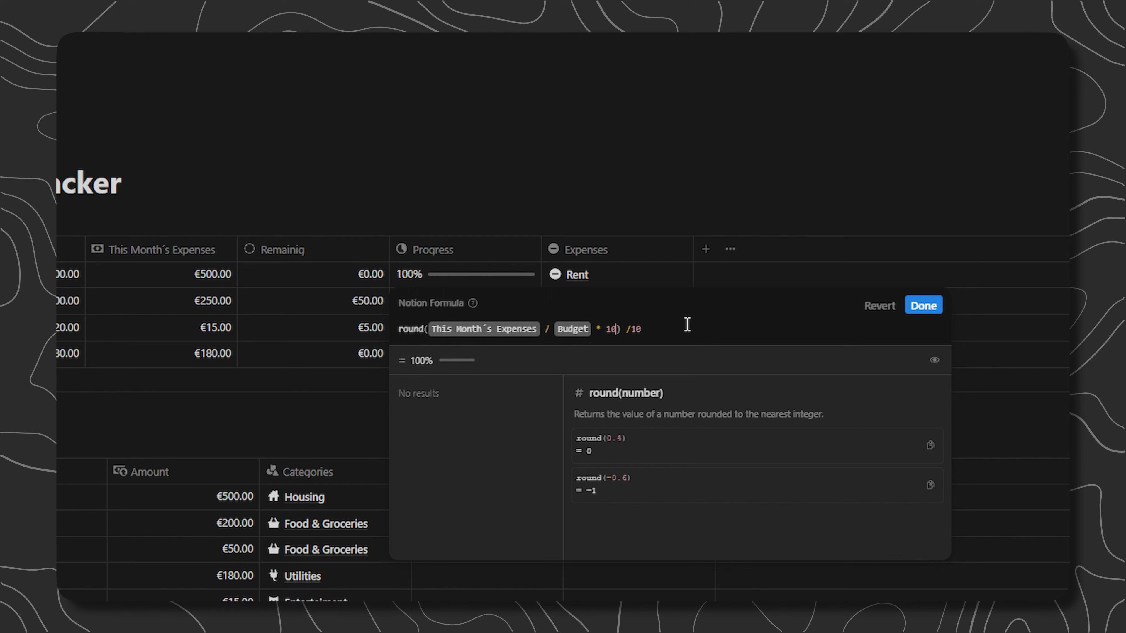
pyautogui.click(923, 306)
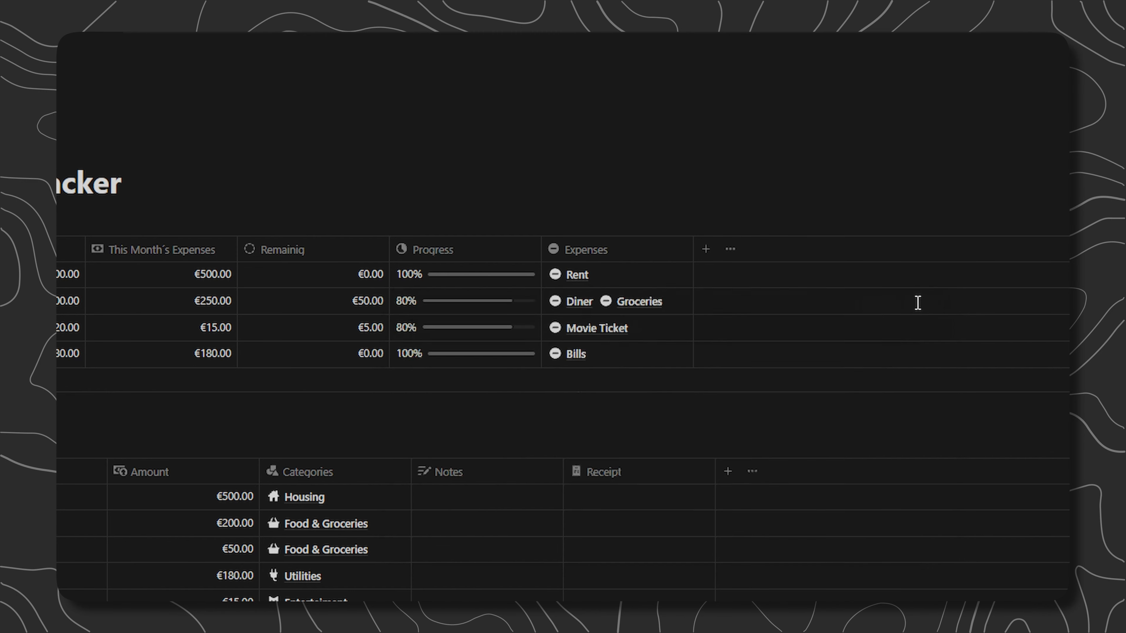
# - Try finer rounding in the Progress formula by changing both factors to 1000, and accept it
pyautogui.click(420, 299)
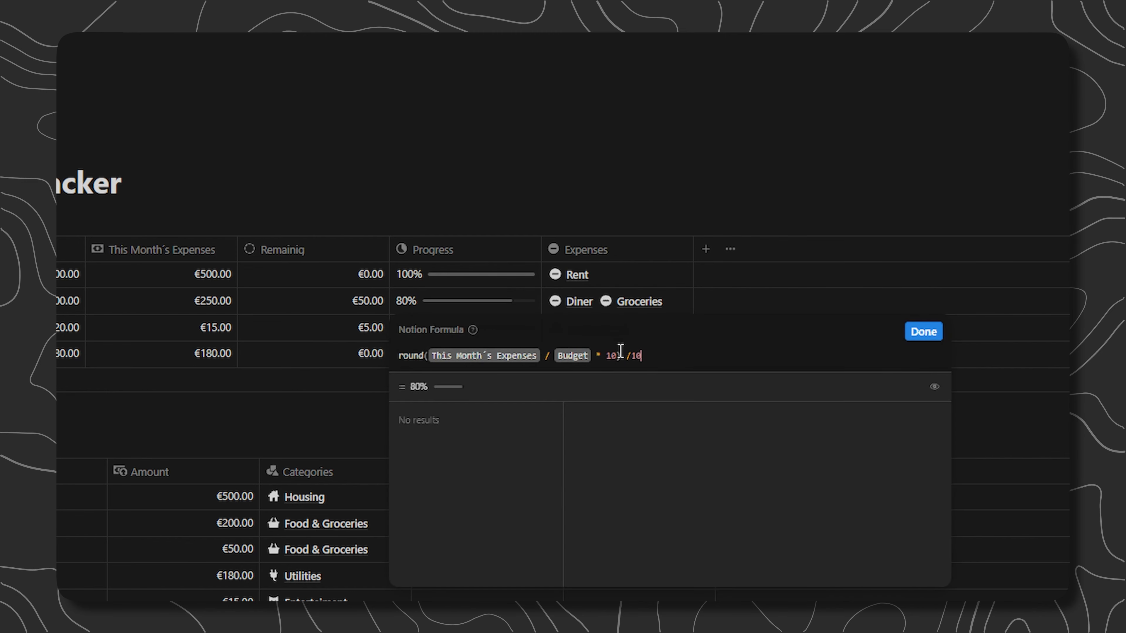
pyautogui.write('00')
pyautogui.click(617, 353)
pyautogui.write('00')
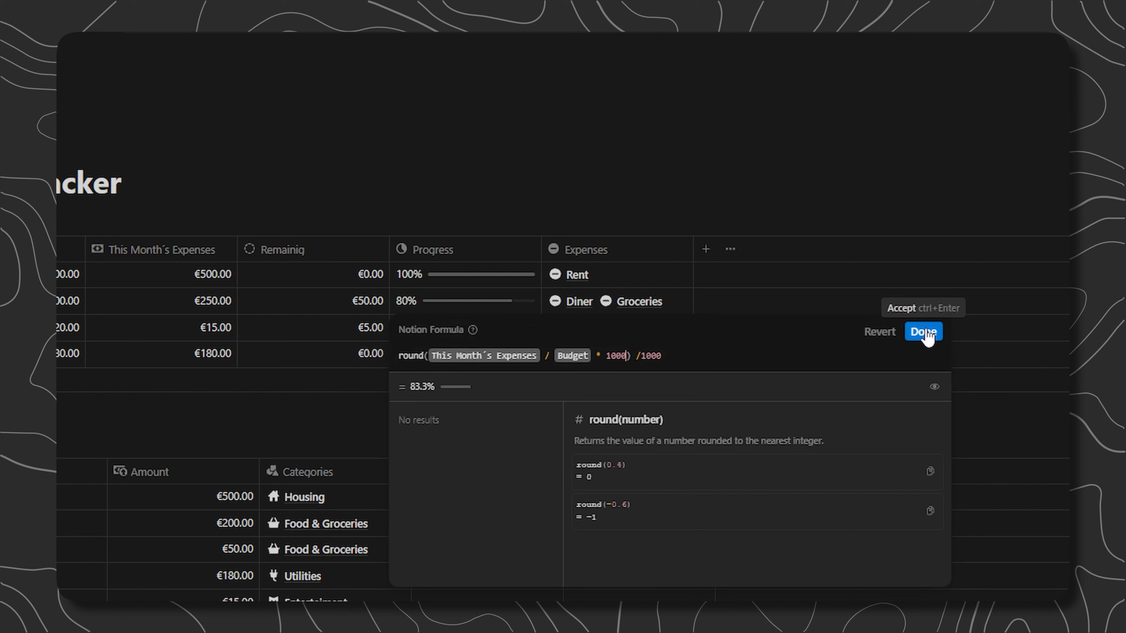
pyautogui.click(925, 333)
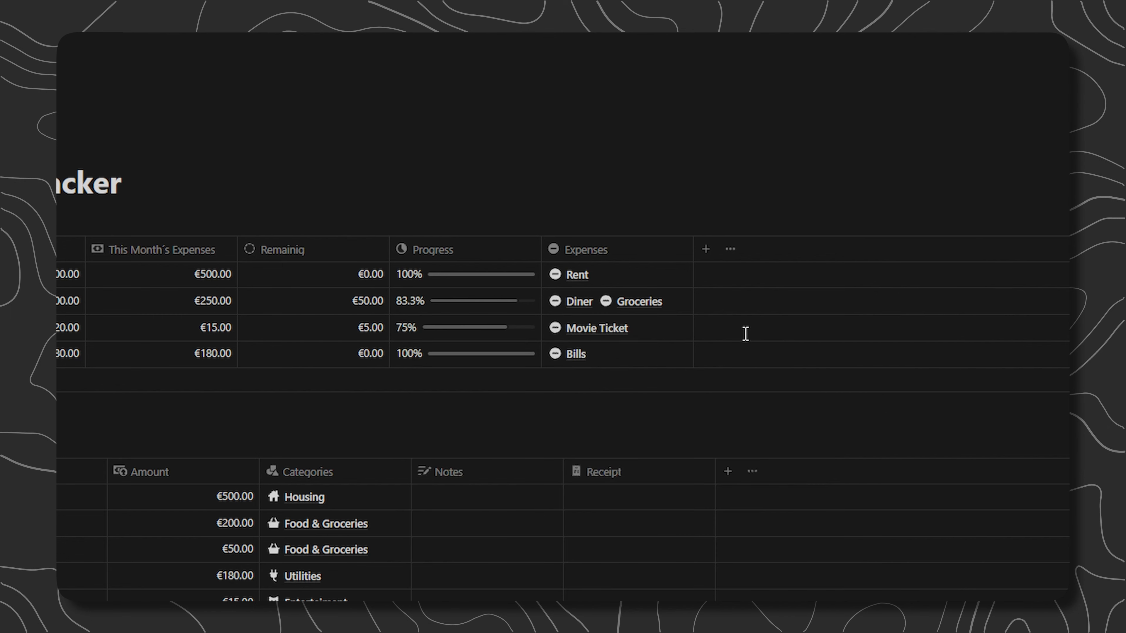
# - Set both rounding factors in the Progress formula to 100 and accept it
pyautogui.click(429, 304)
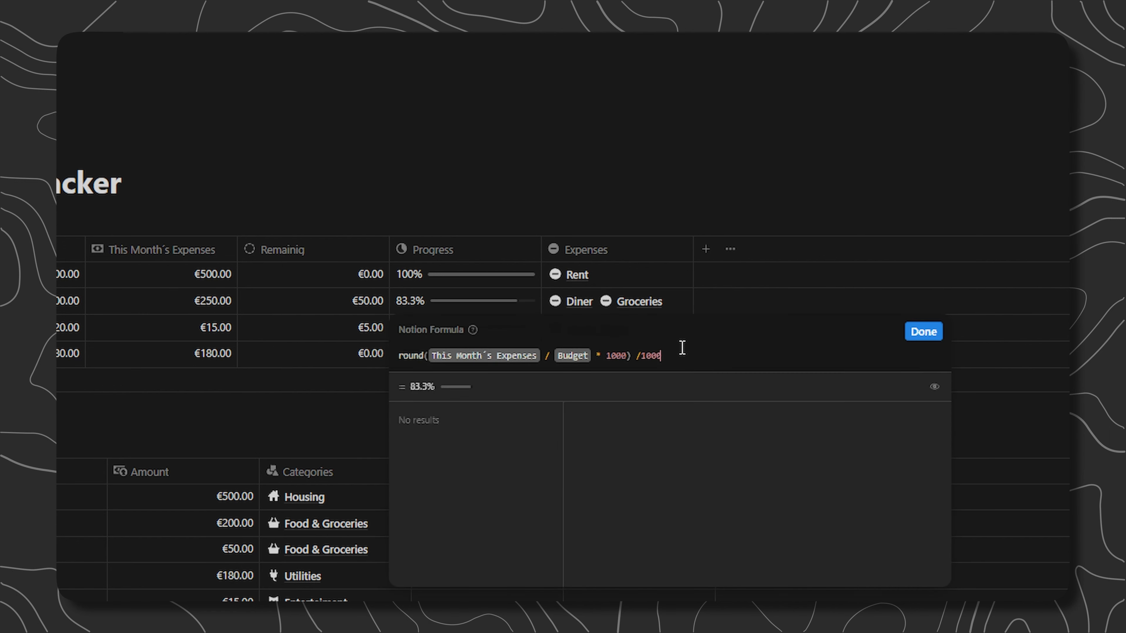
pyautogui.press('BackSpace')
pyautogui.click(627, 356)
pyautogui.press('BackSpace')
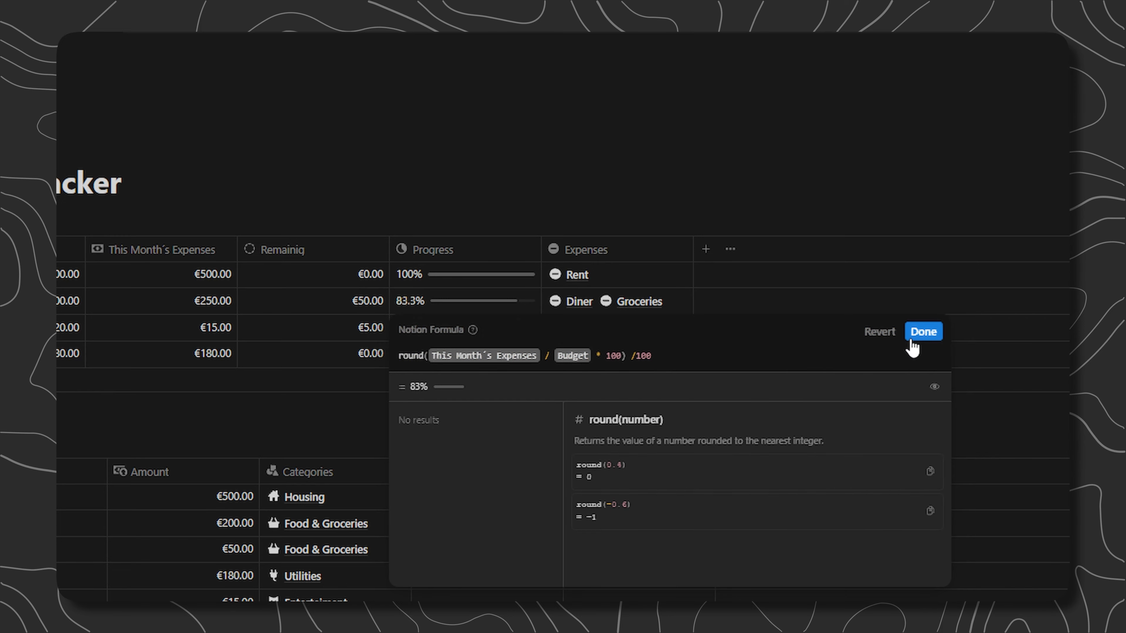
pyautogui.click(922, 333)
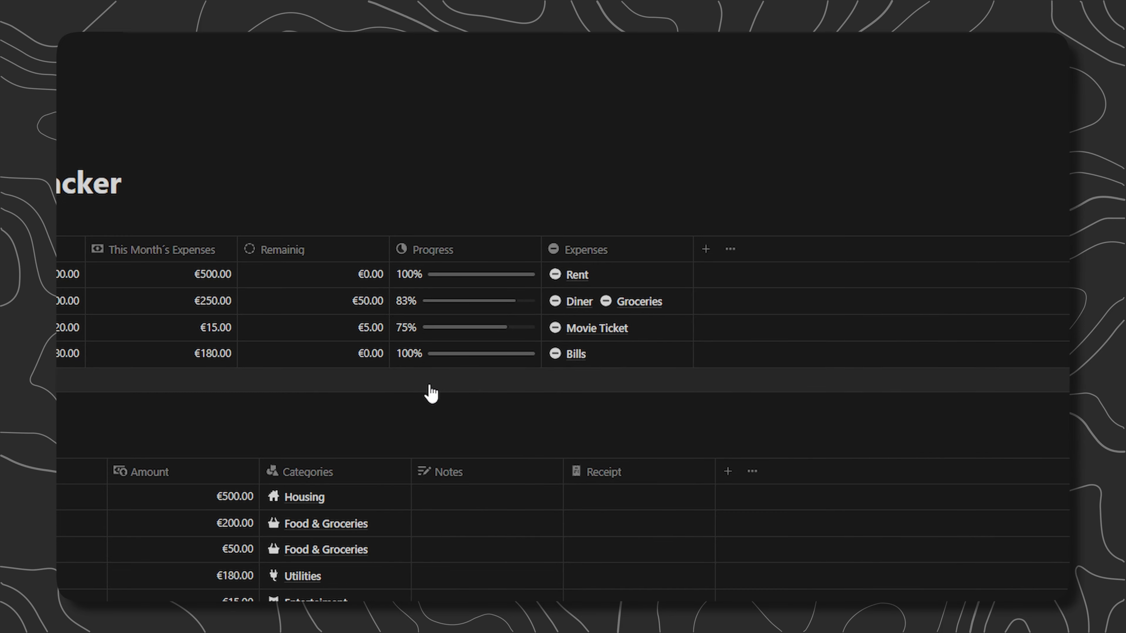
# - Format the Progress property as Percent and show it as a gray bar
pyautogui.click(432, 250)
pyautogui.click(470, 309)
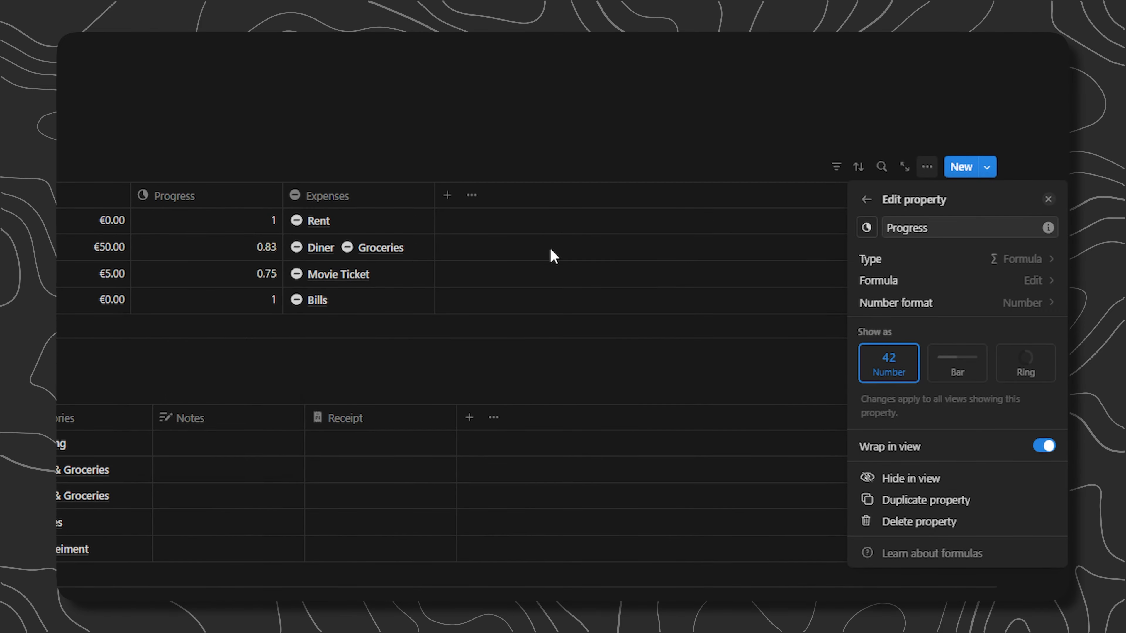
pyautogui.click(1027, 304)
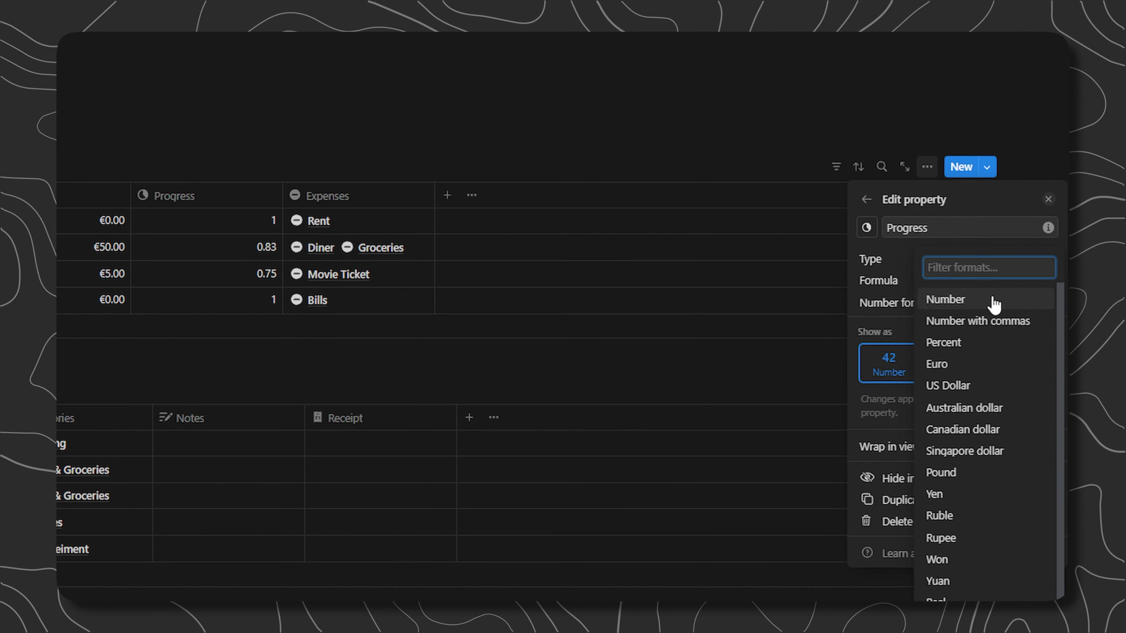
pyautogui.click(944, 342)
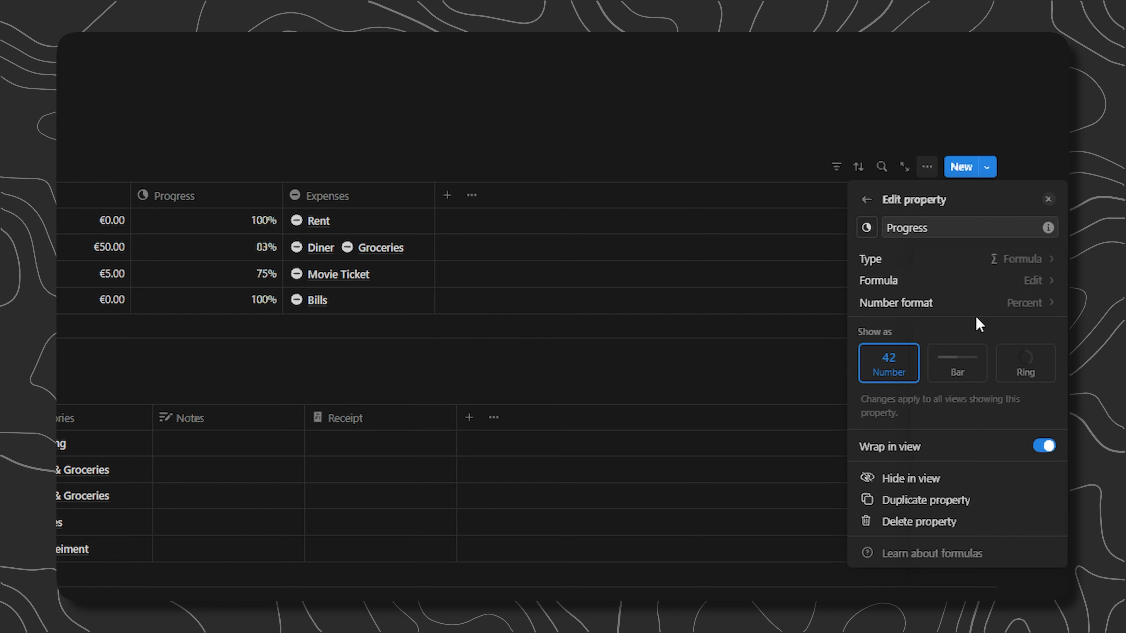
pyautogui.click(969, 375)
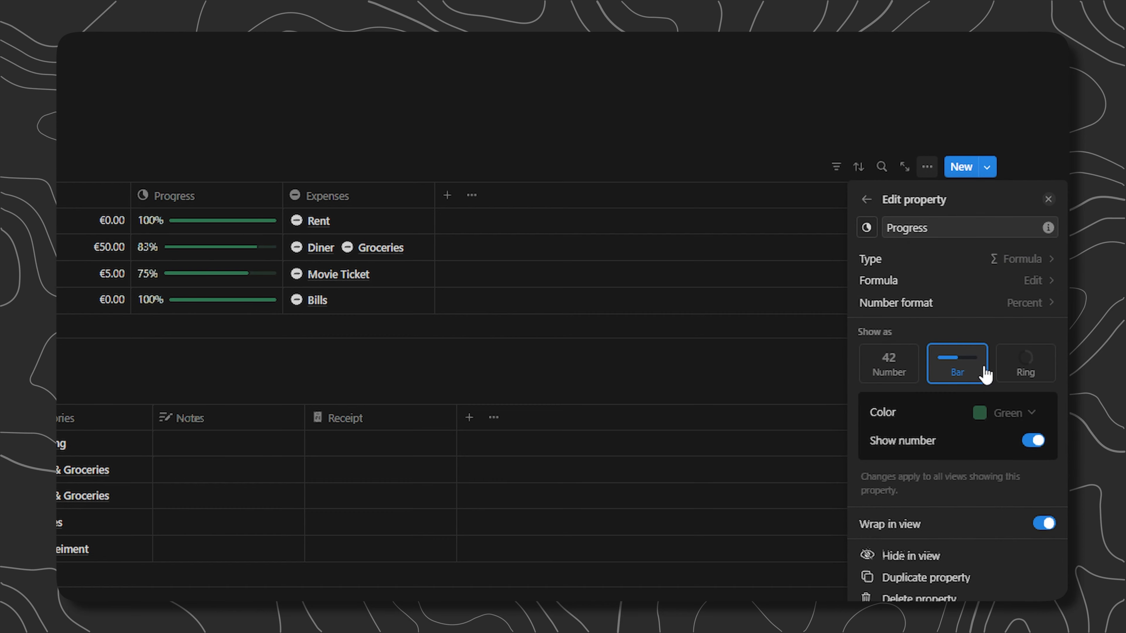
pyautogui.click(1010, 415)
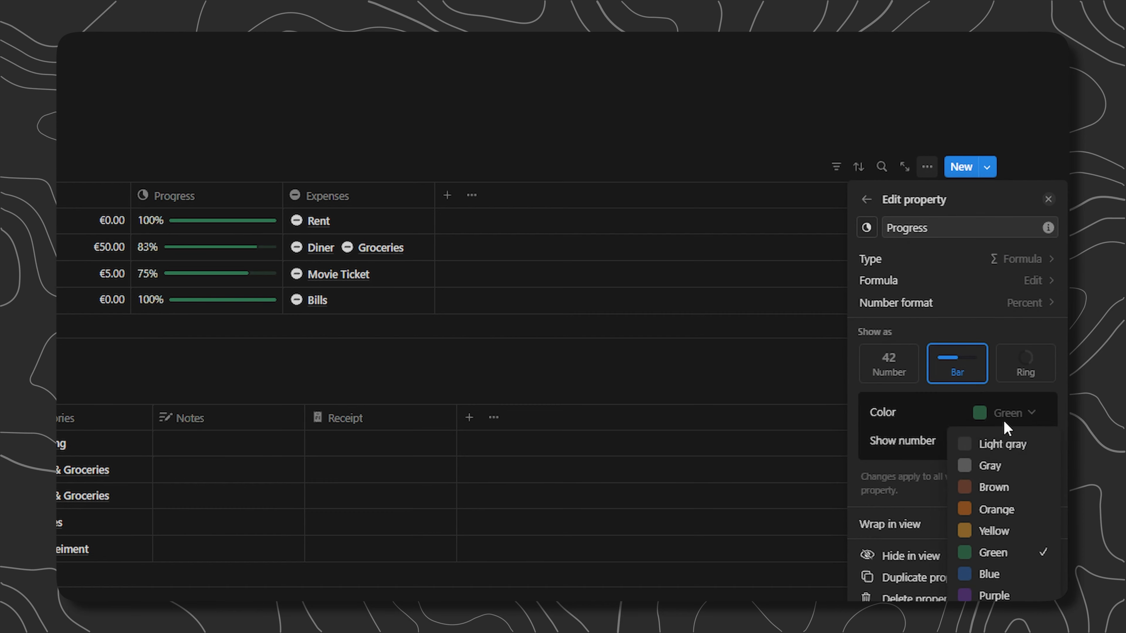
pyautogui.click(995, 465)
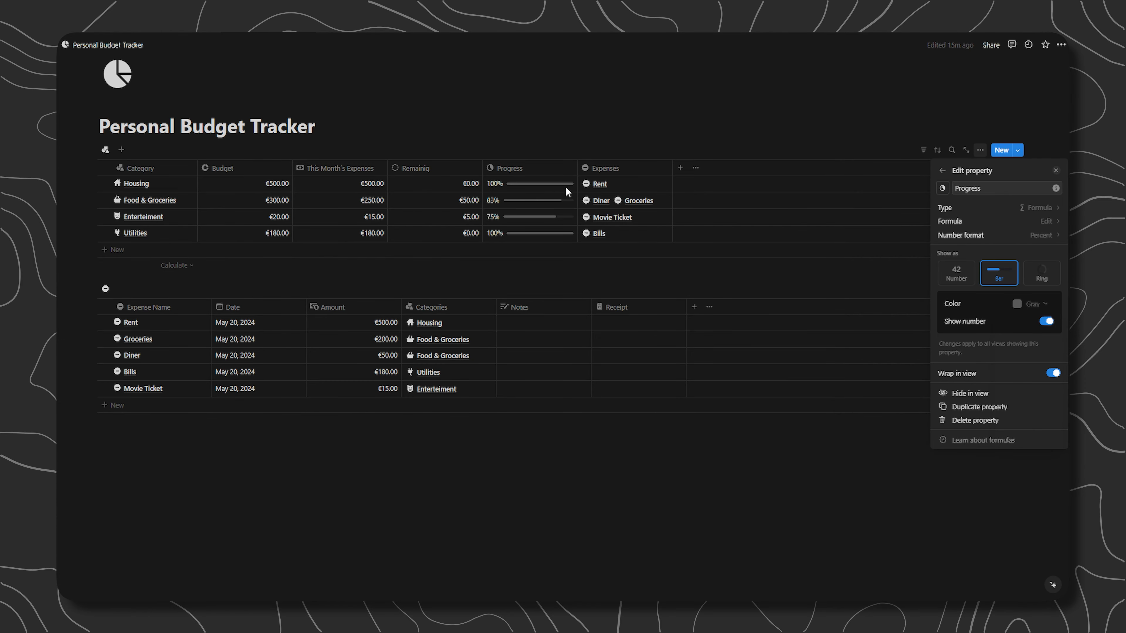
pyautogui.click(509, 198)
# - Add a text property named Monthly Budget to the Categories table
pyautogui.click(679, 168)
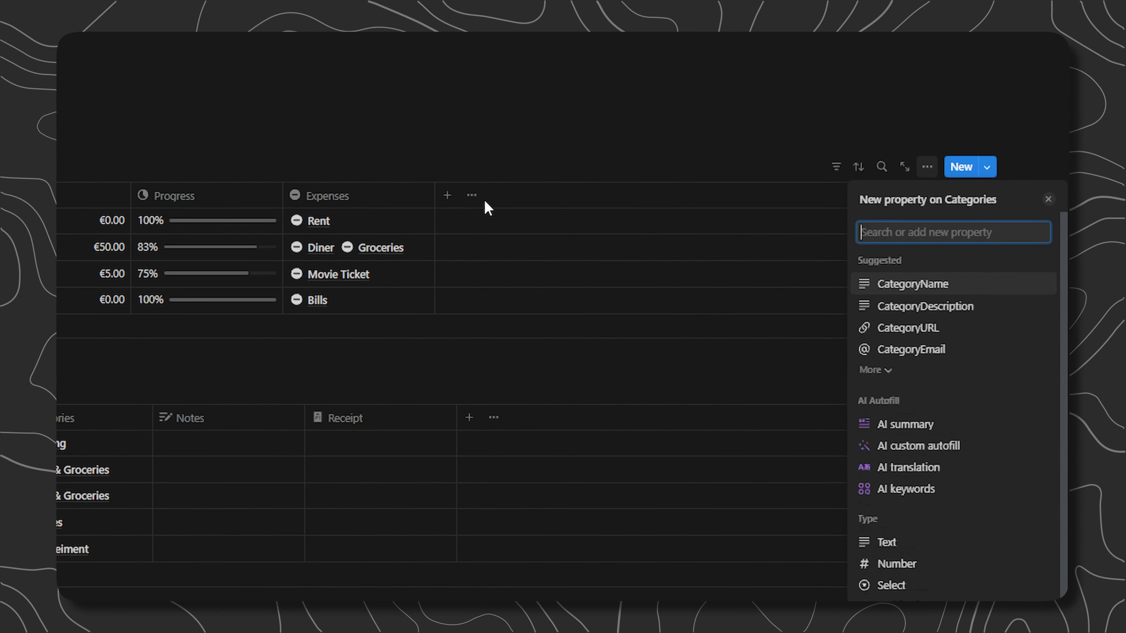
pyautogui.click(885, 542)
pyautogui.write('Mon')
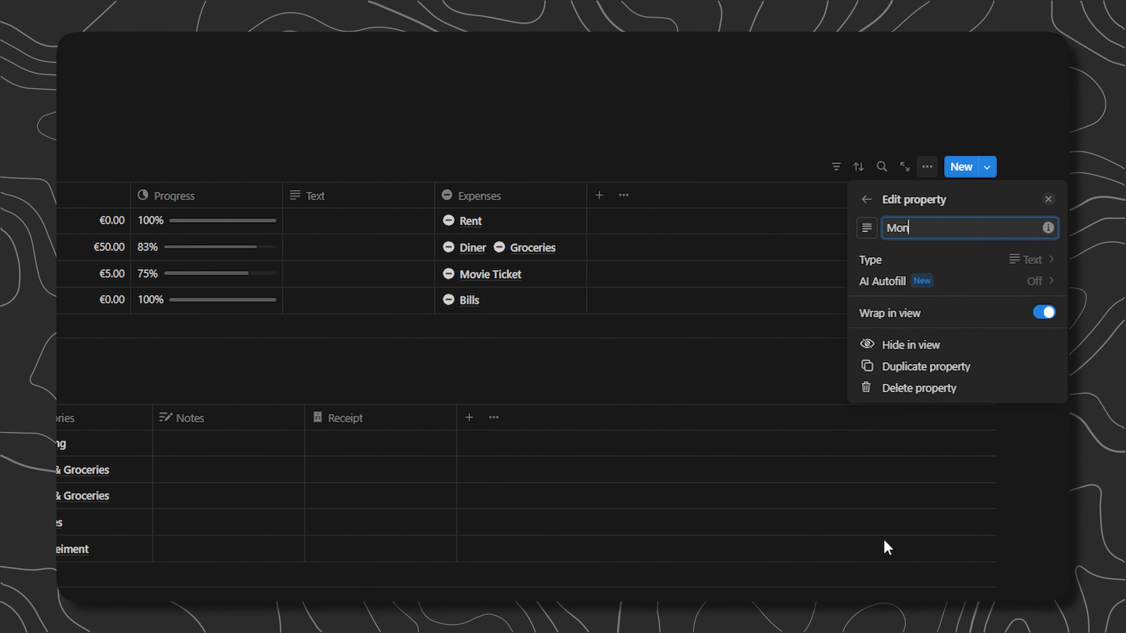
pyautogui.write('thly Budget')
# - Give the new Monthly Budget text property a tag icon and rename it (Label) Monthly Budget
pyautogui.click(866, 227)
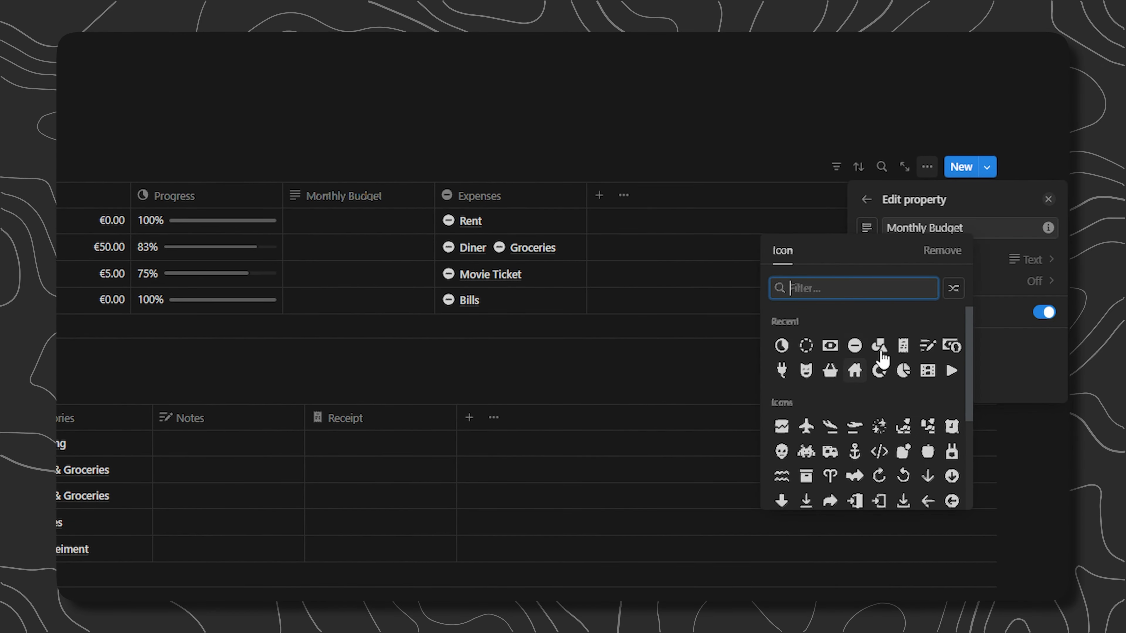
pyautogui.write('tag')
pyautogui.click(884, 351)
pyautogui.click(886, 228)
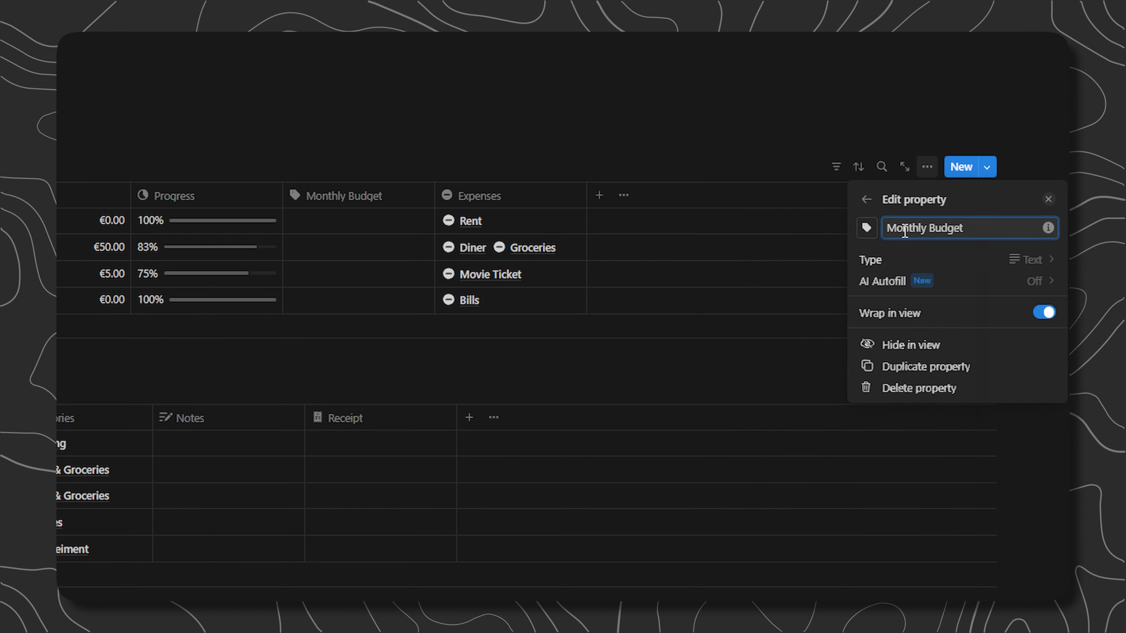
pyautogui.write('(Label)')
pyautogui.click(720, 197)
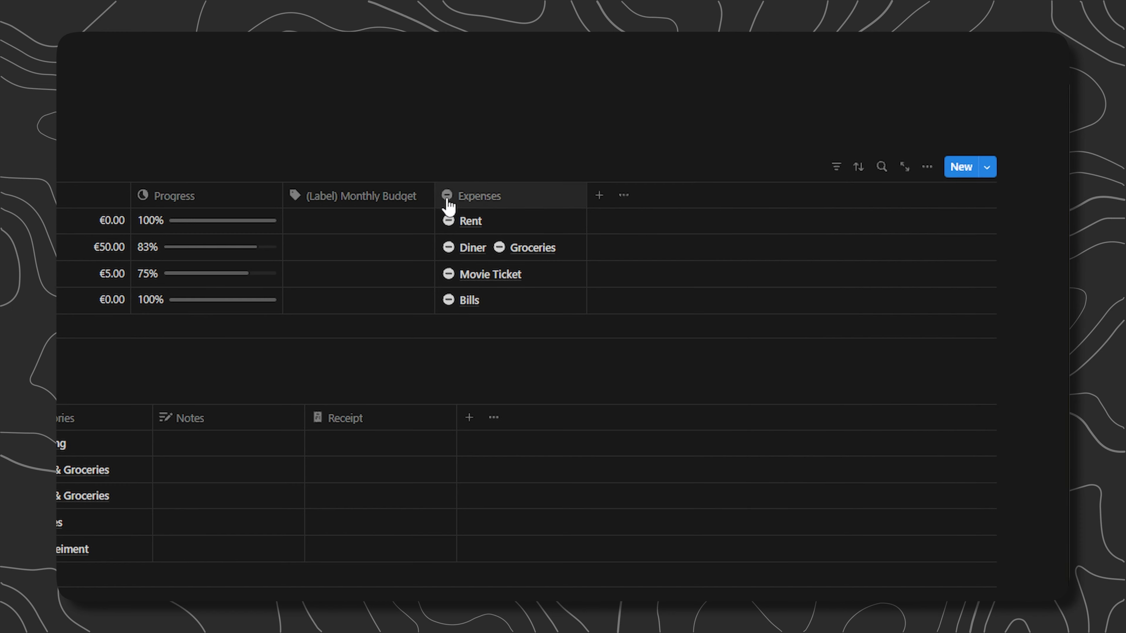
# - Duplicate the (Label) Monthly Budget property and name the copy (Label) This Month´s Expenses
pyautogui.click(350, 196)
pyautogui.click(350, 427)
pyautogui.click(502, 196)
pyautogui.hotkey('ctrl', 'BackSpace')
pyautogui.hotkey('ctrl', 'BackSpace')
pyautogui.hotkey('ctrl', 'BackSpace')
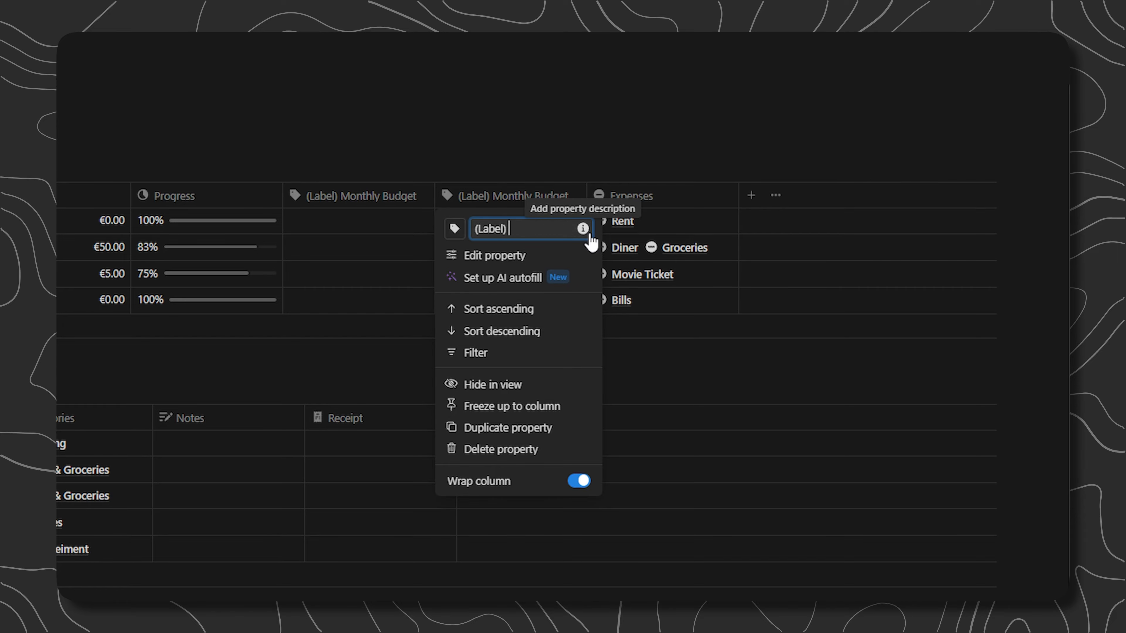
pyautogui.write('This Month´s Expenses')
pyautogui.click(471, 159)
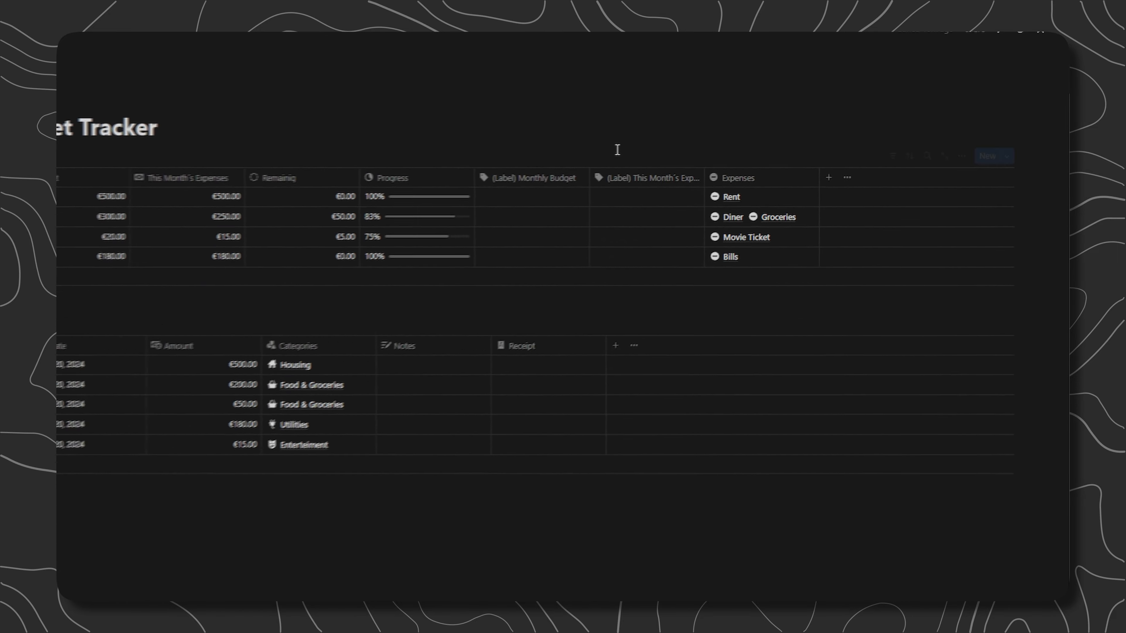
# - Create a Categories template with the two label properties filled in as Monthly Budget and This Month´s Expenses
pyautogui.click(359, 221)
pyautogui.click(987, 194)
pyautogui.click(847, 299)
pyautogui.click(499, 164)
pyautogui.write('Monthly Budget')
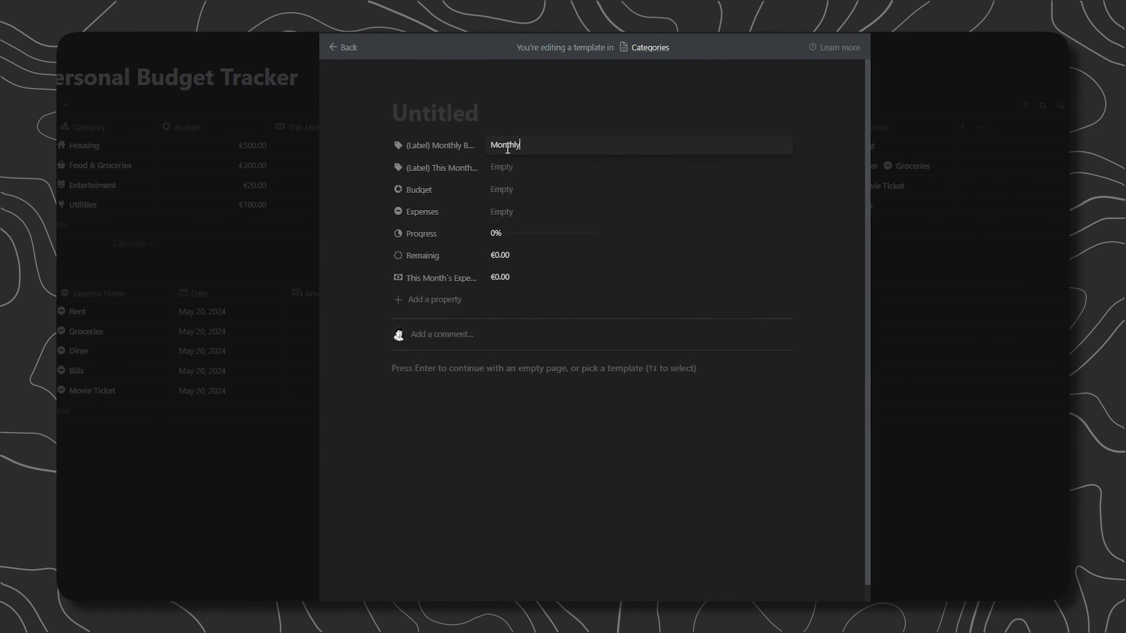
pyautogui.click(498, 173)
pyautogui.write('This Month´s Expenses')
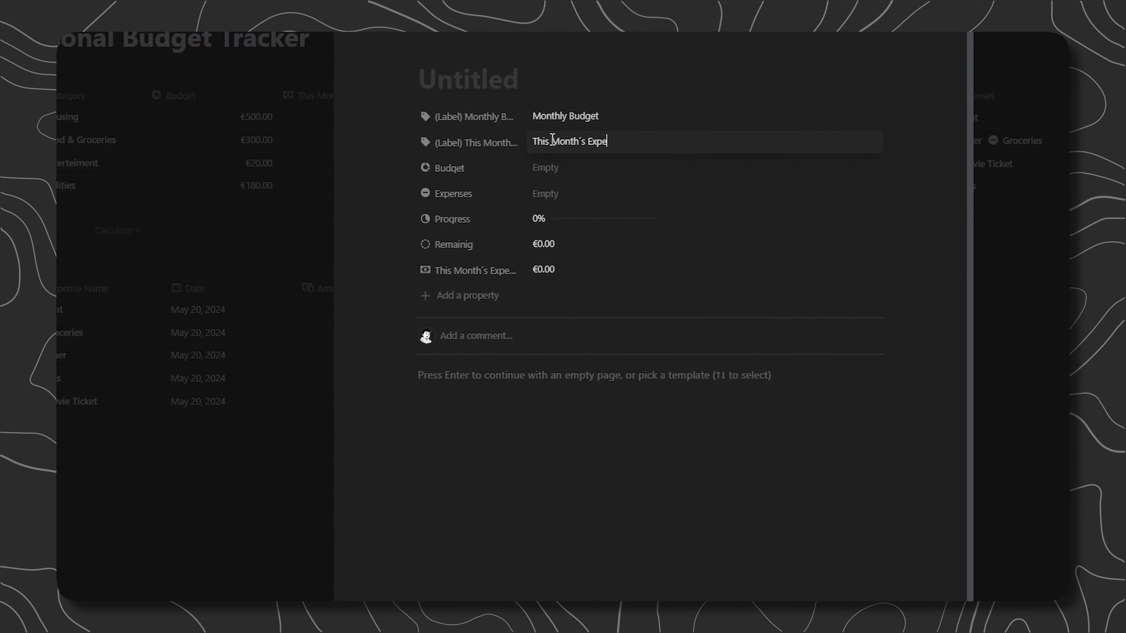
pyautogui.click(379, 137)
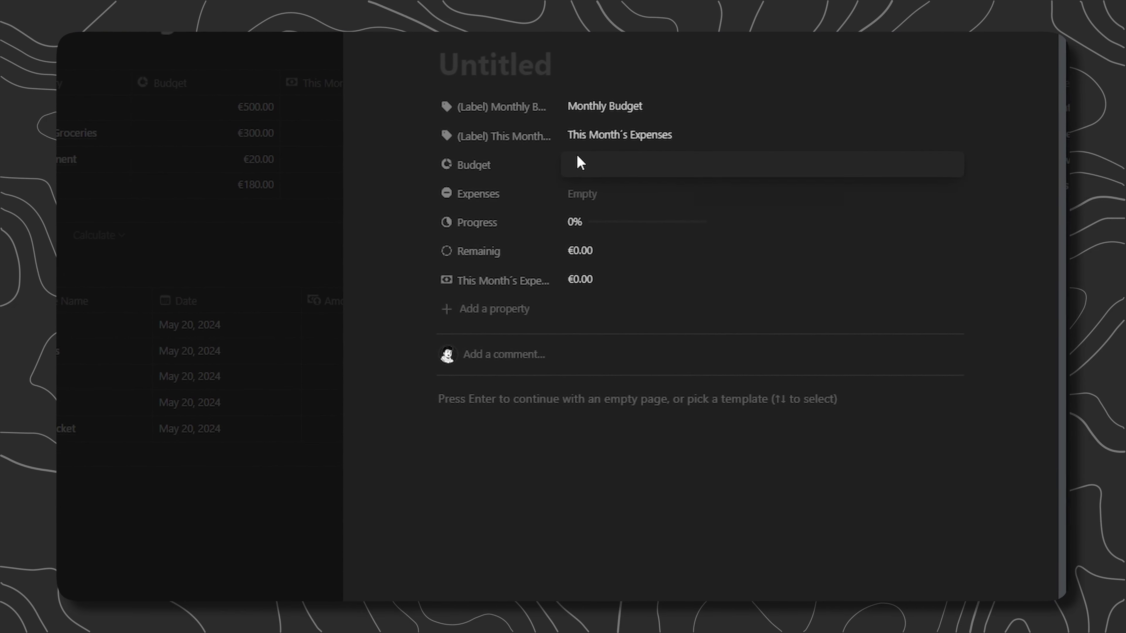
pyautogui.click(301, 195)
# - Switch the Categories view to the Gallery layout with card preview None and small cards
pyautogui.click(105, 149)
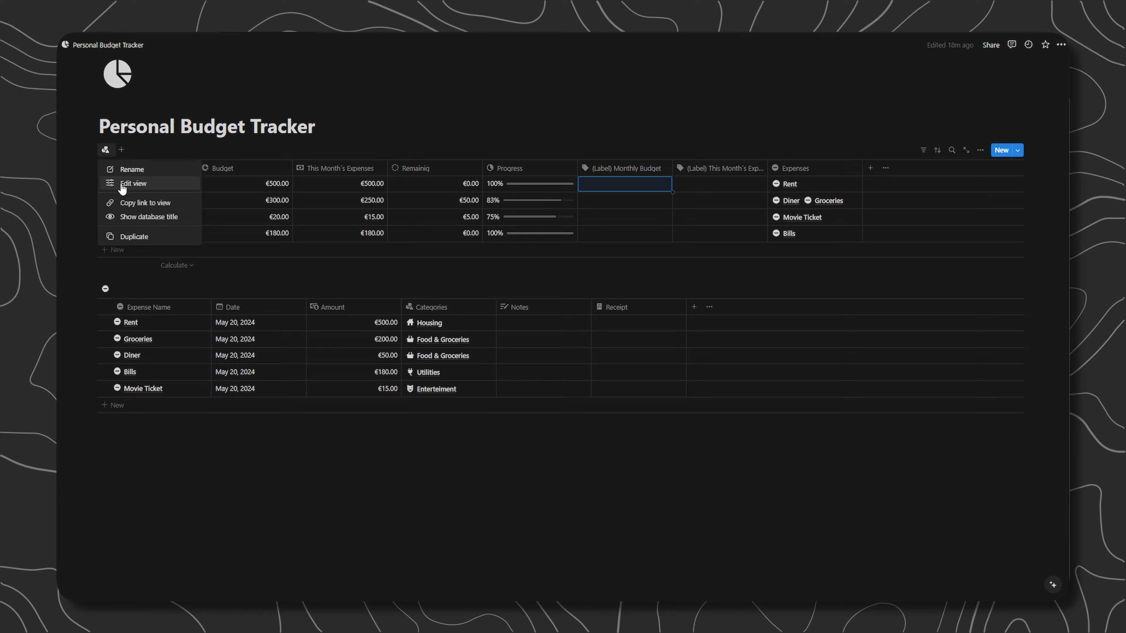
pyautogui.click(129, 184)
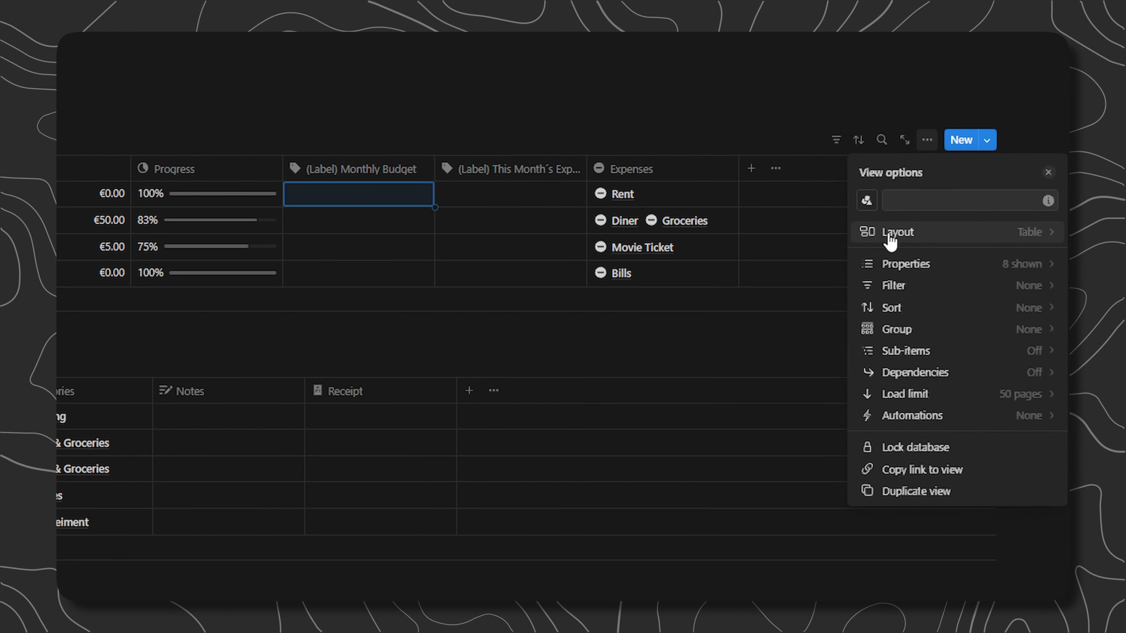
pyautogui.click(958, 212)
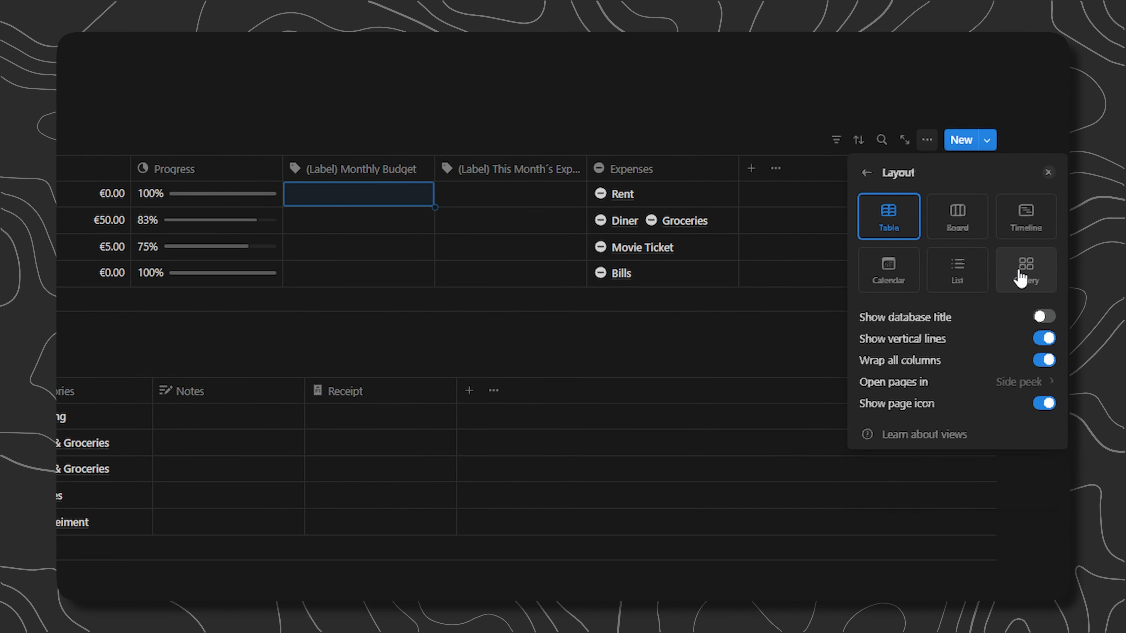
pyautogui.click(1019, 277)
pyautogui.click(899, 339)
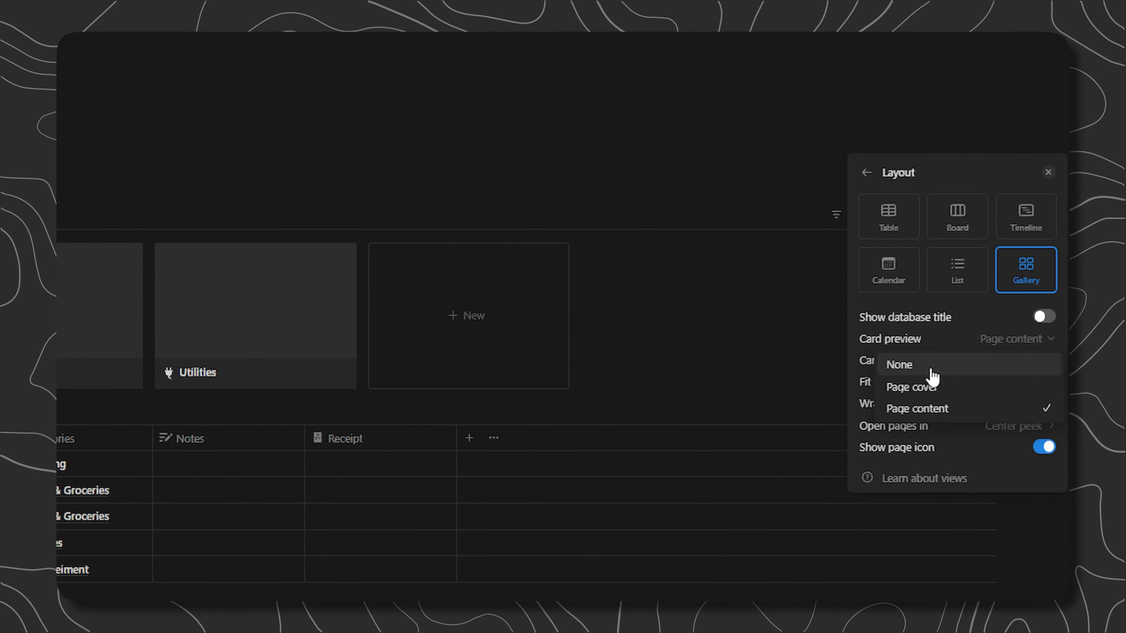
pyautogui.click(896, 365)
pyautogui.click(887, 360)
pyautogui.click(897, 390)
# - Show (Label) Monthly Budget, Budget, (Label) This Month´s Expenses, This Month´s Expenses and Progress on the gallery cards, in that order
pyautogui.click(866, 173)
pyautogui.click(882, 258)
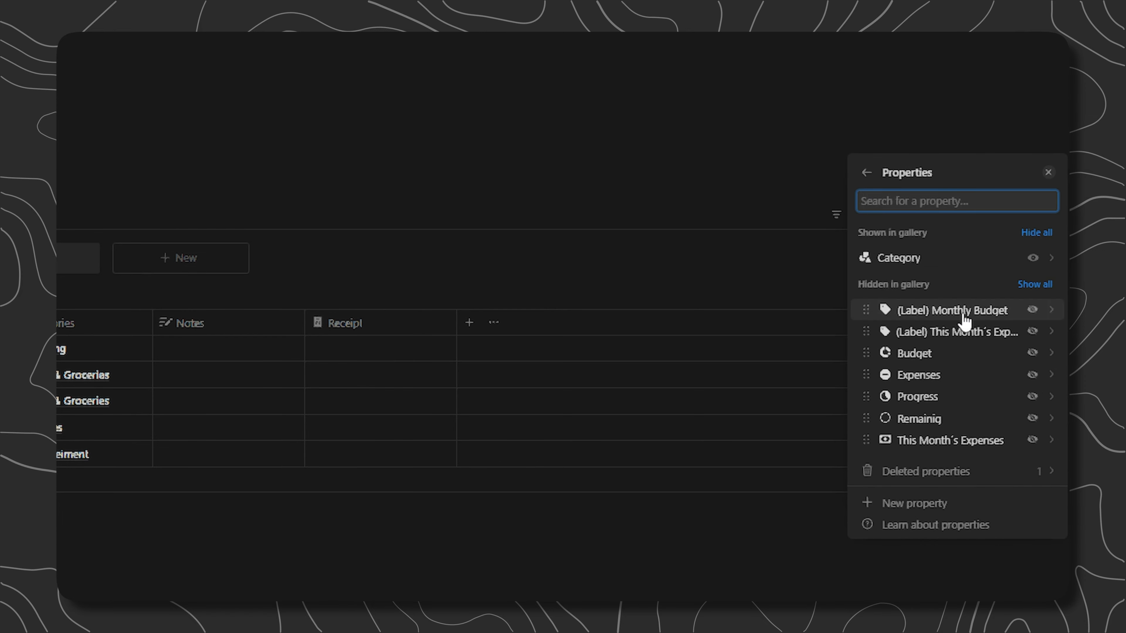
pyautogui.click(1033, 310)
pyautogui.click(1033, 353)
pyautogui.click(1032, 353)
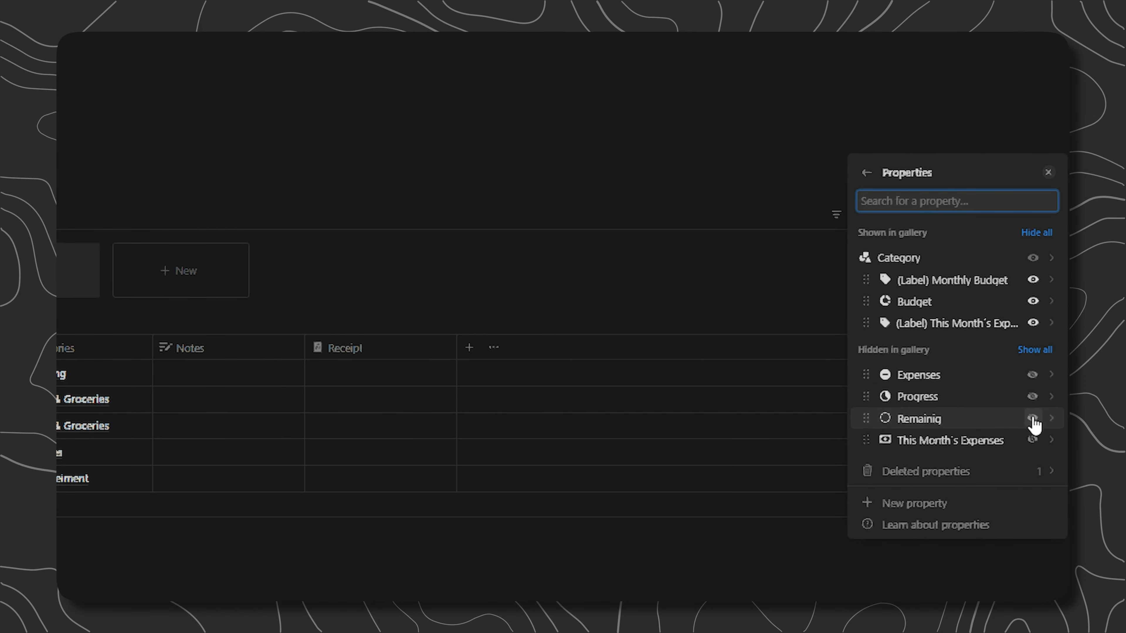
pyautogui.click(1033, 442)
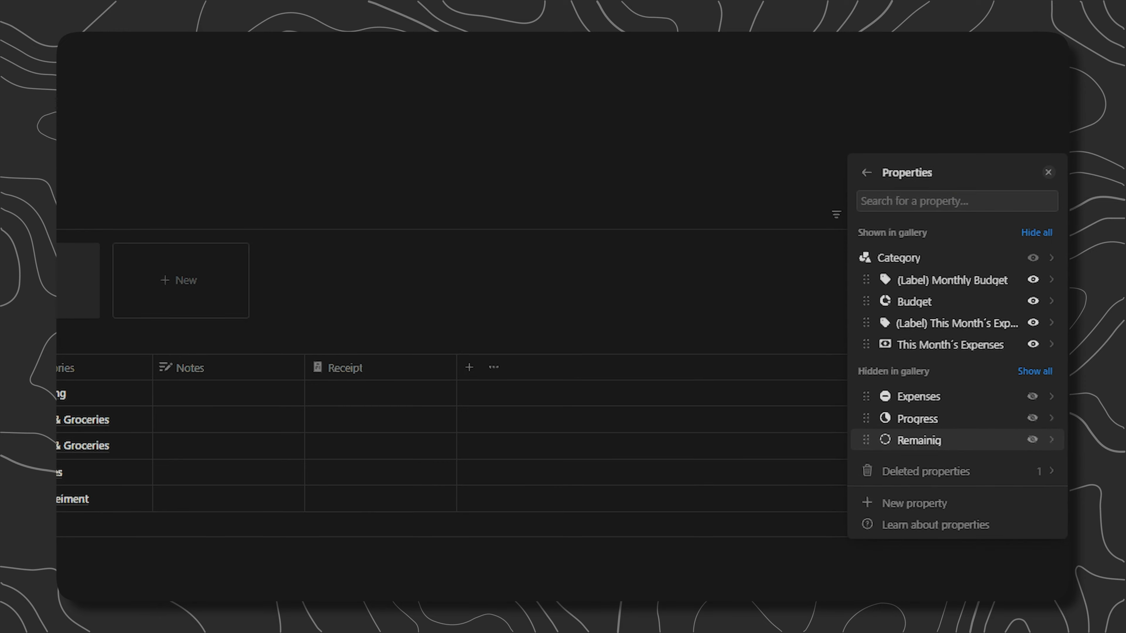
pyautogui.click(1033, 417)
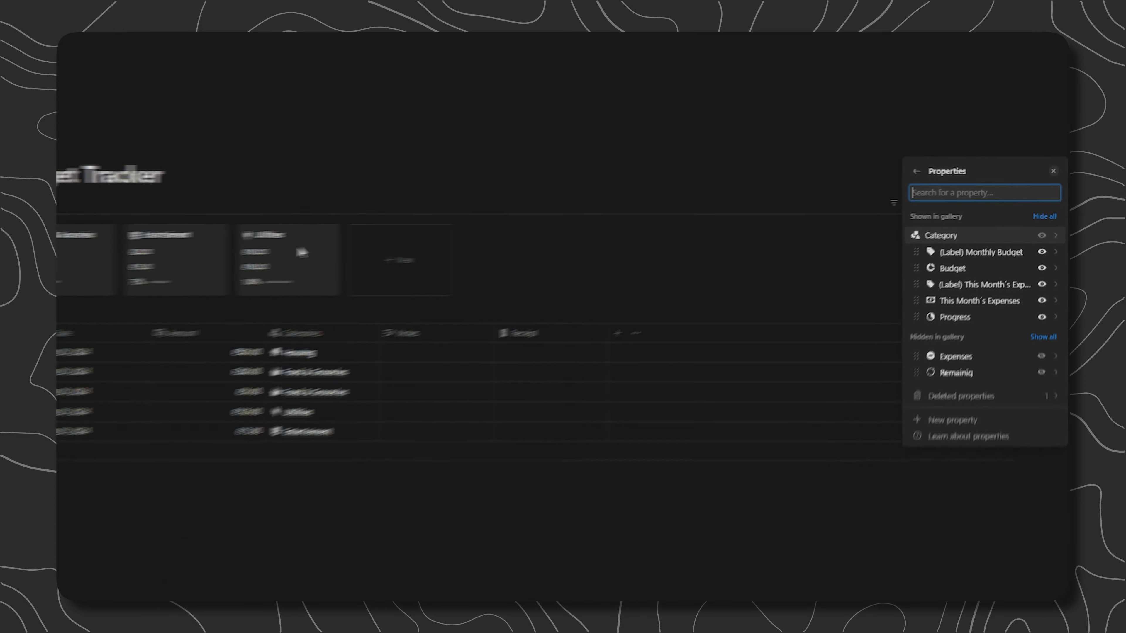
# - Apply the label template to the Utilities, Enterteiment, Food & Groceries and Housing category pages
pyautogui.click(442, 239)
pyautogui.click(427, 445)
pyautogui.click(323, 252)
pyautogui.click(341, 244)
pyautogui.click(426, 446)
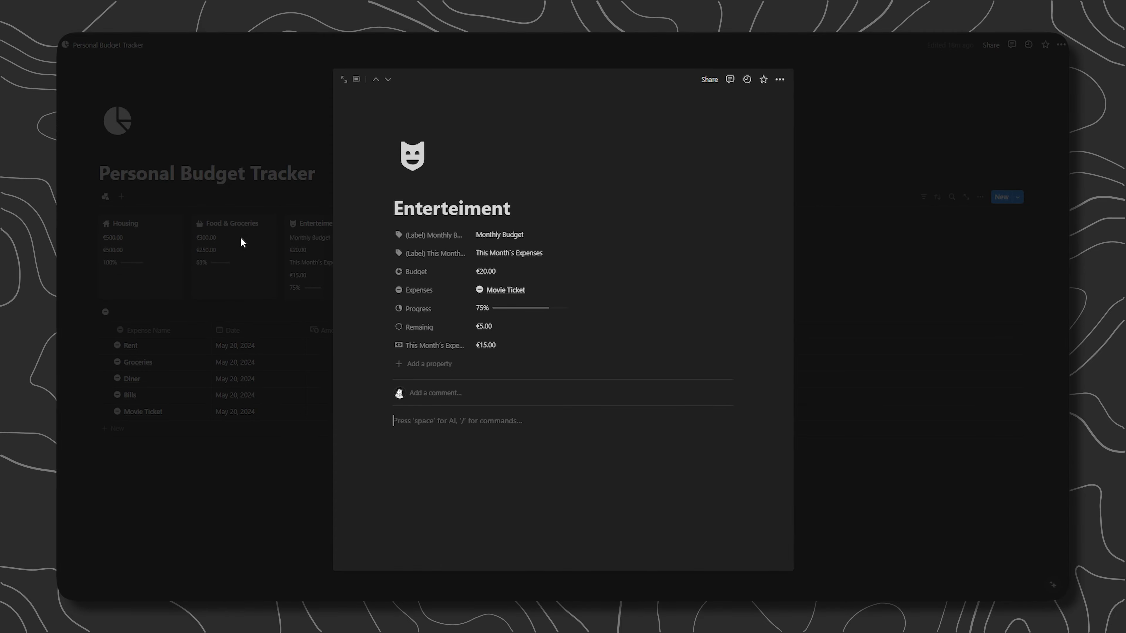
pyautogui.click(242, 241)
pyautogui.click(241, 241)
pyautogui.click(426, 461)
pyautogui.click(165, 252)
pyautogui.click(270, 216)
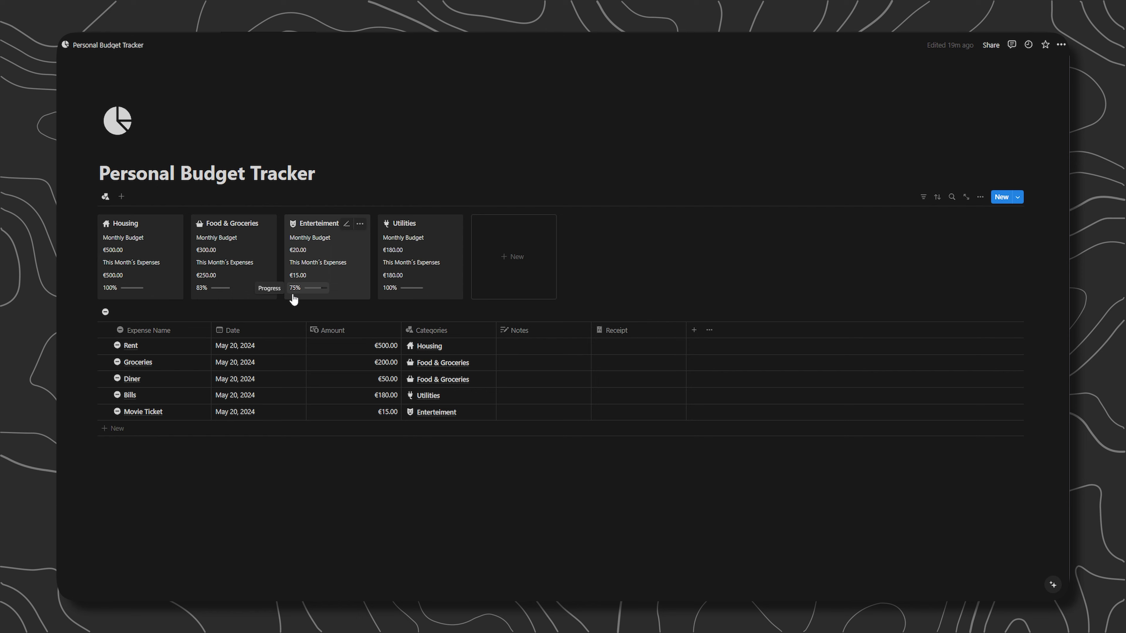
# - Switch the Expenses view to the List layout
pyautogui.click(105, 312)
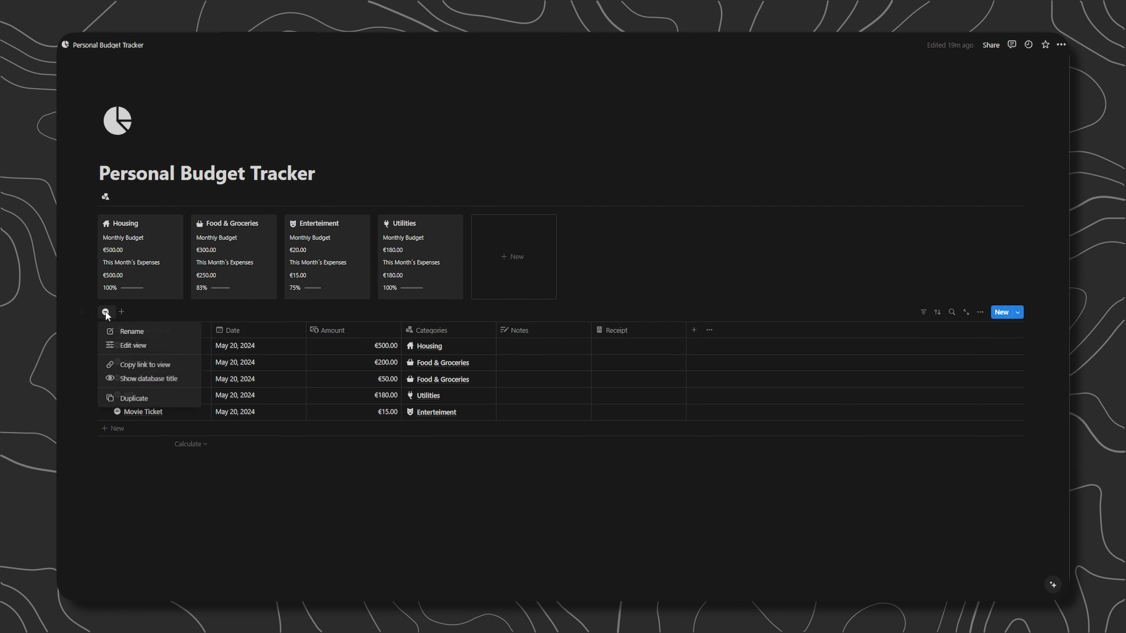
pyautogui.click(135, 345)
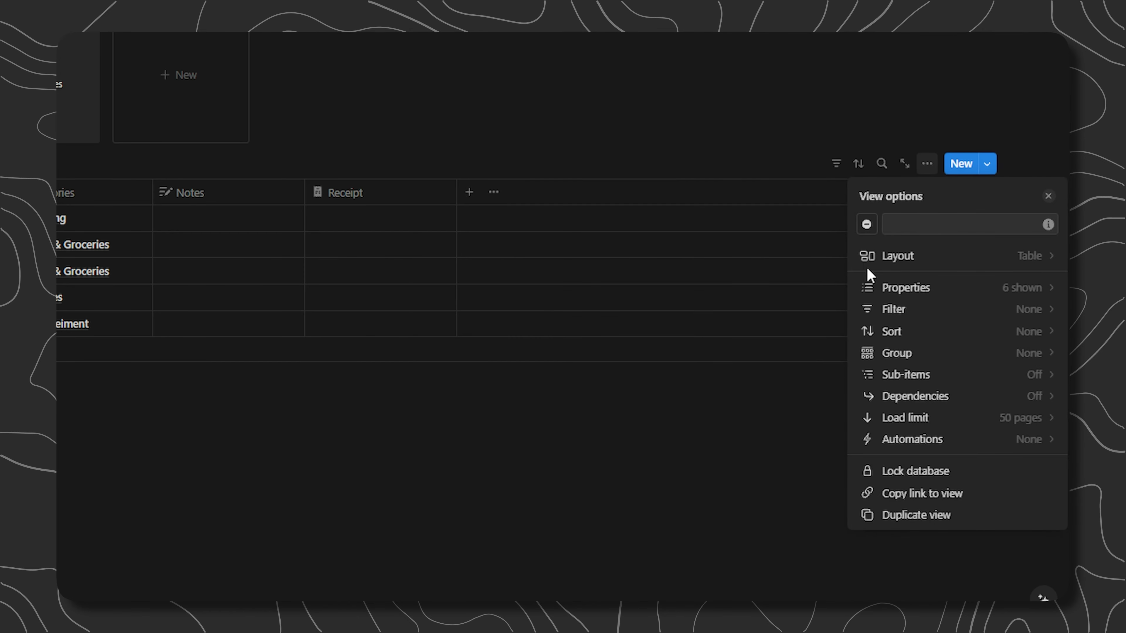
pyautogui.click(871, 262)
pyautogui.click(957, 293)
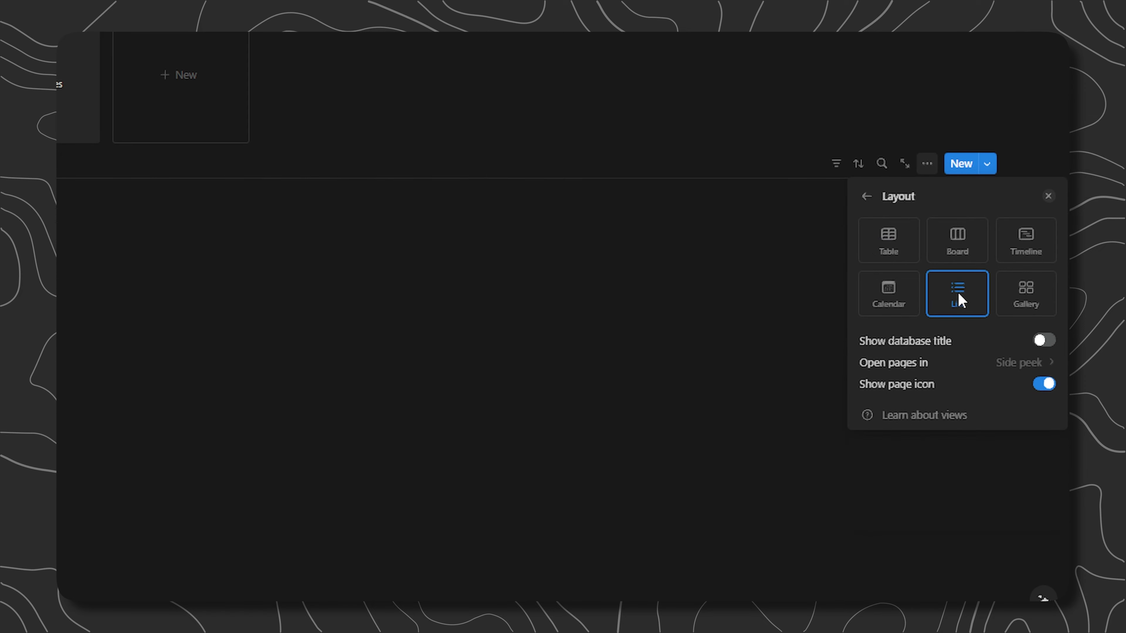
# - Show Amount, Categories and Date in the Expenses list, with Date moved after Categories
pyautogui.click(865, 198)
pyautogui.click(1004, 293)
pyautogui.click(1030, 356)
pyautogui.click(1031, 378)
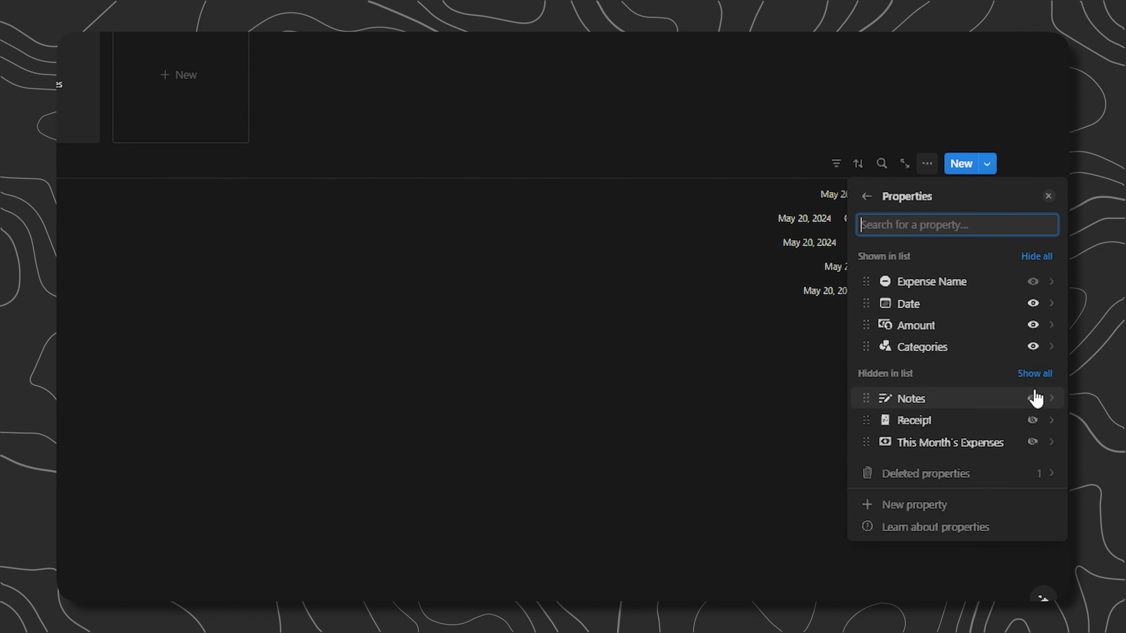
pyautogui.moveTo(866, 314); pyautogui.dragTo(891, 350)
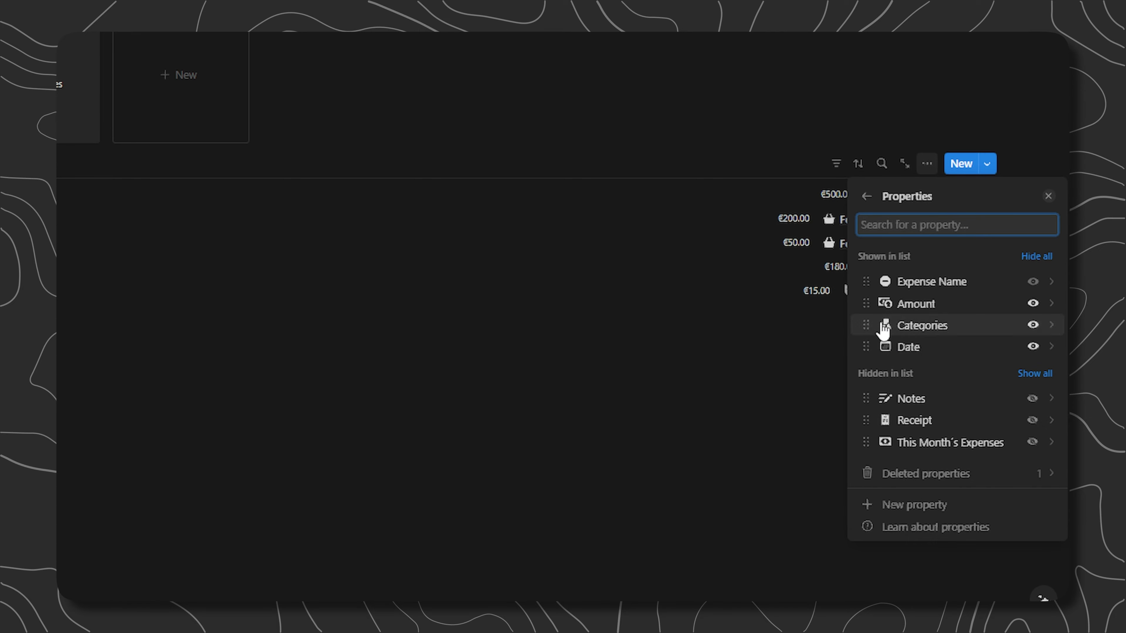
pyautogui.click(1048, 196)
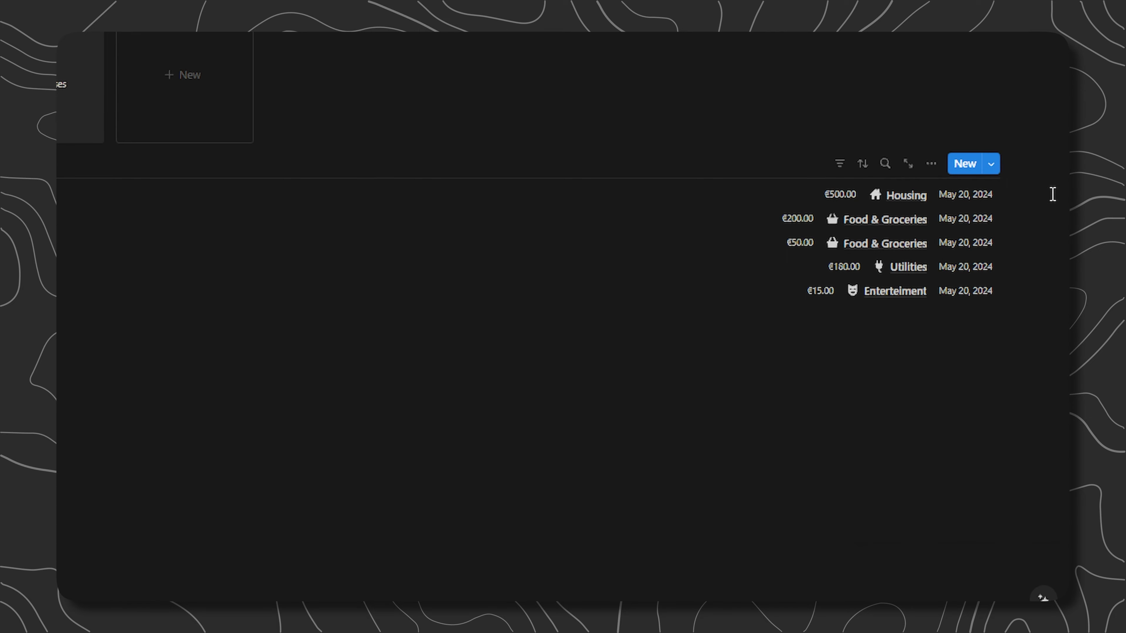
# - Group the Expenses list by Date, using Month as the interval
pyautogui.click(930, 164)
pyautogui.click(1026, 360)
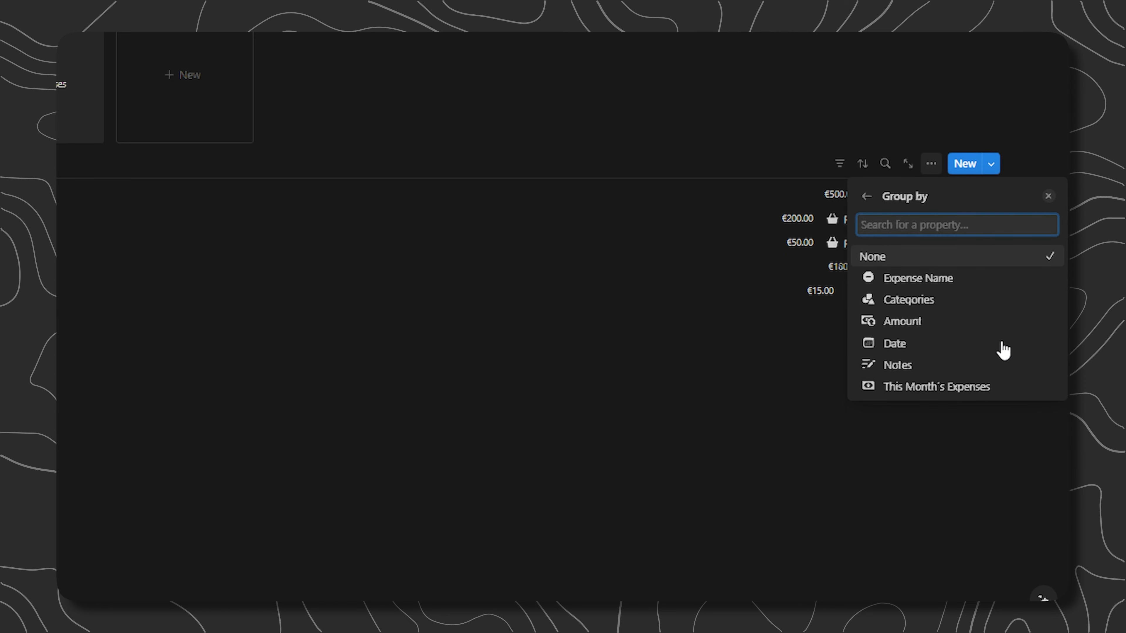
pyautogui.click(902, 344)
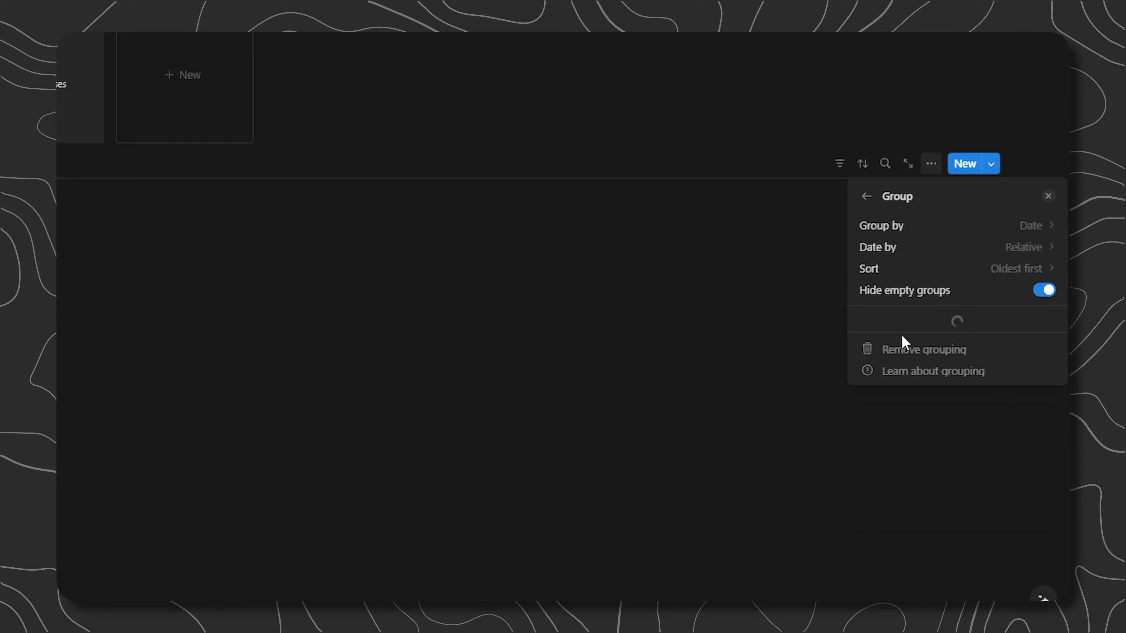
pyautogui.click(1021, 248)
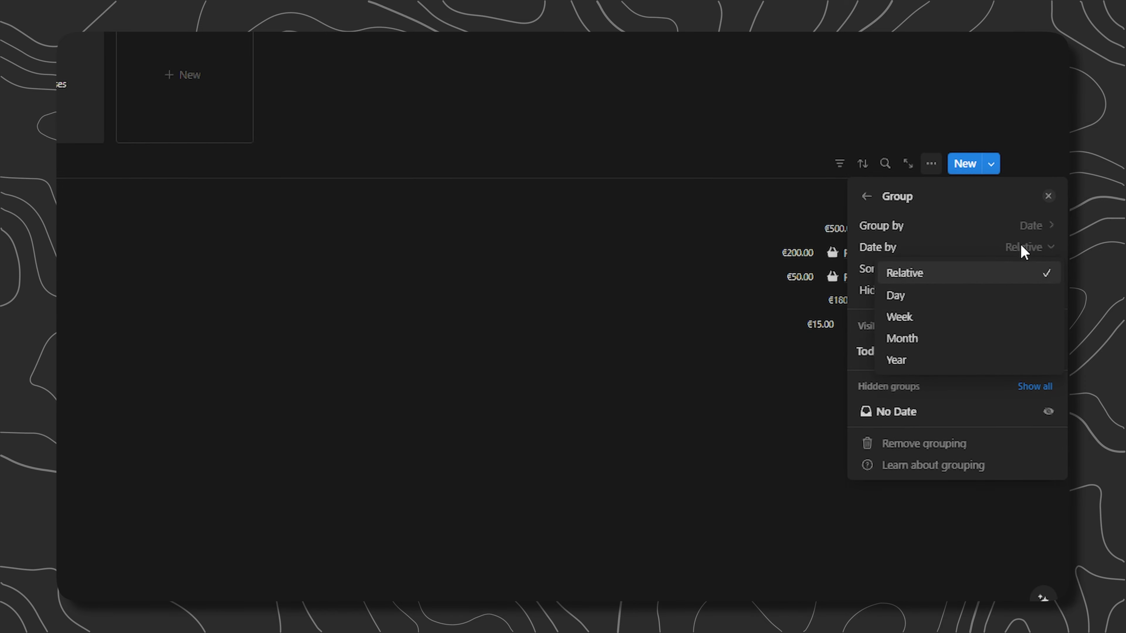
pyautogui.click(914, 340)
pyautogui.click(1047, 196)
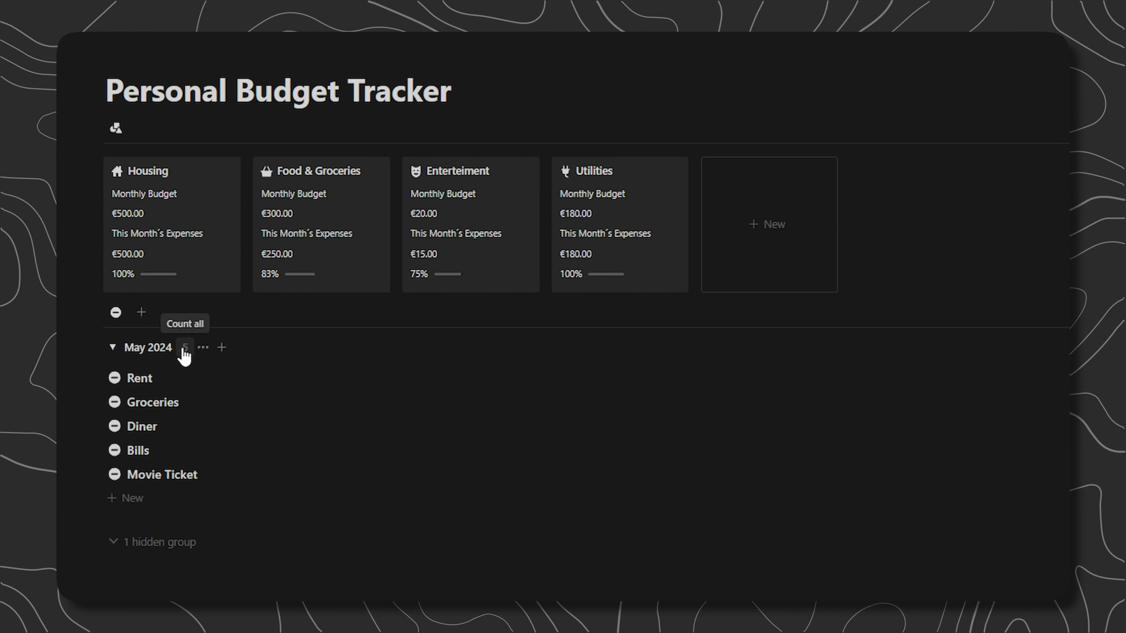
# - Change the May 2024 group's calculation from a count to the Sum of Amount
pyautogui.click(185, 348)
pyautogui.moveTo(199, 416)
pyautogui.moveTo(433, 365)
pyautogui.click(470, 350)
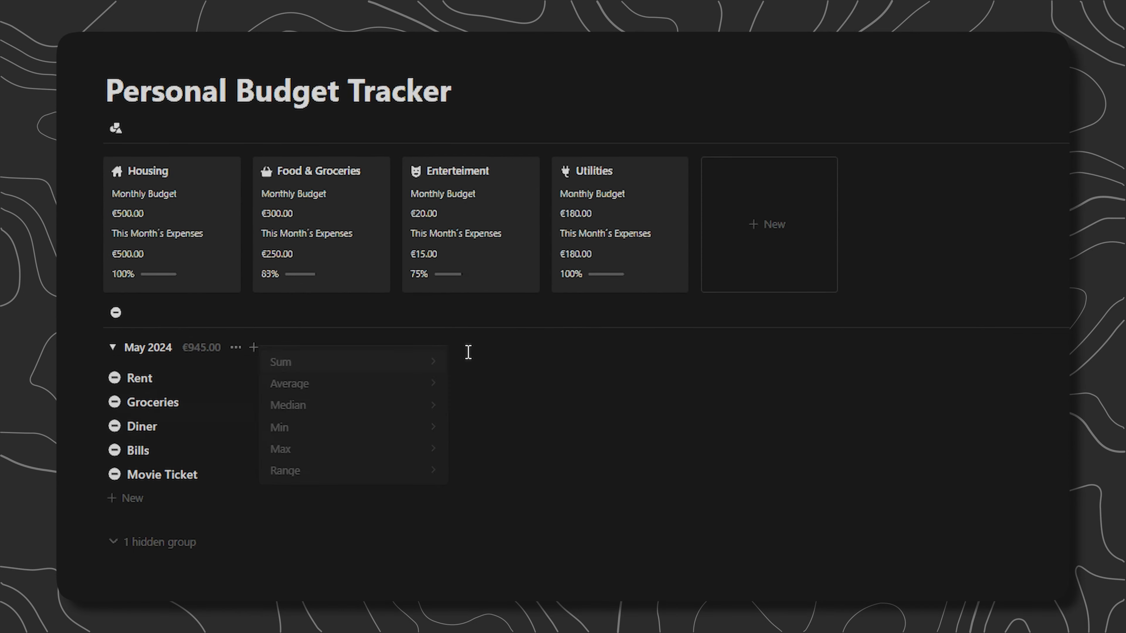
# - Add a callout titled CATEGORIES in spaced capitals with the categories icon below the Expenses list, followed by a divider
pyautogui.click(119, 501)
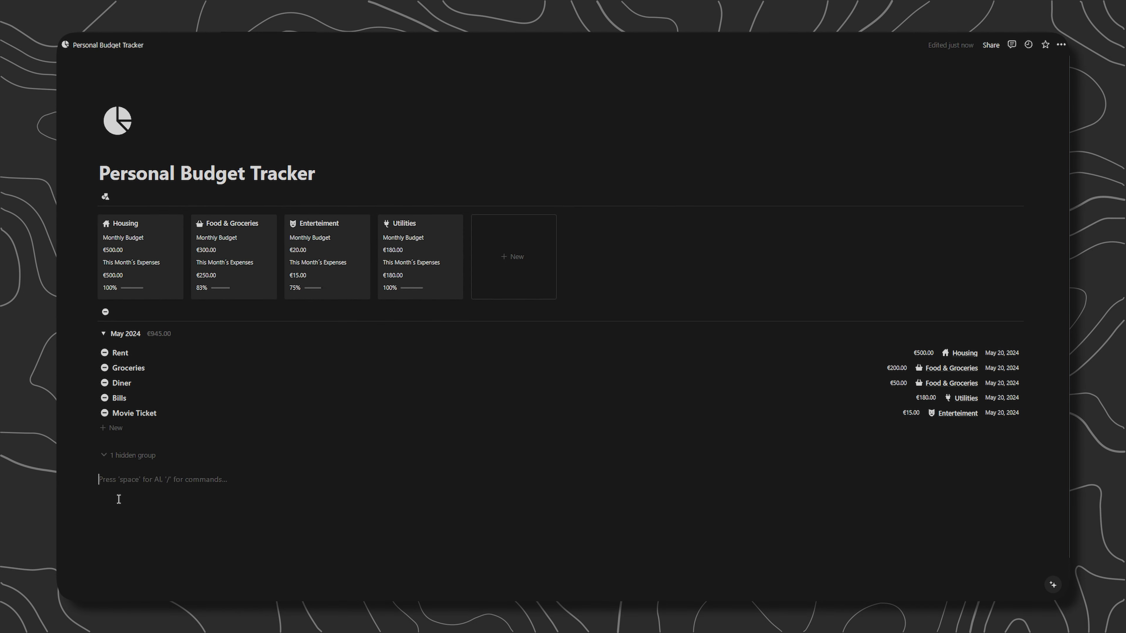
pyautogui.write('/ca')
pyautogui.press('Return')
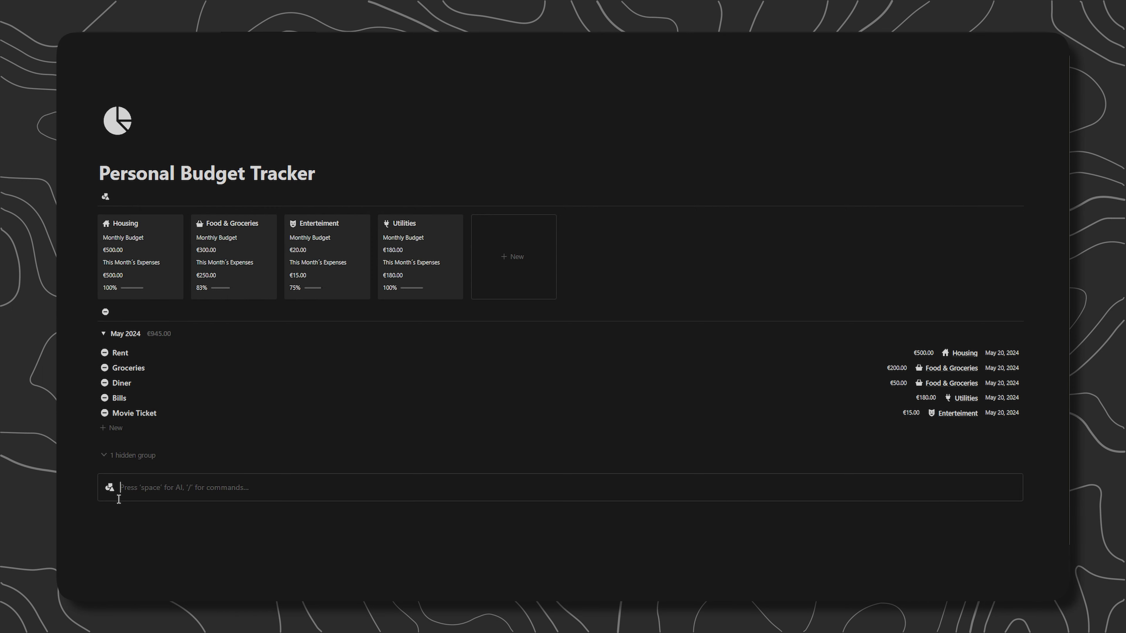
pyautogui.write('CATEGORIES')
pyautogui.press('Return')
pyautogui.click(189, 495)
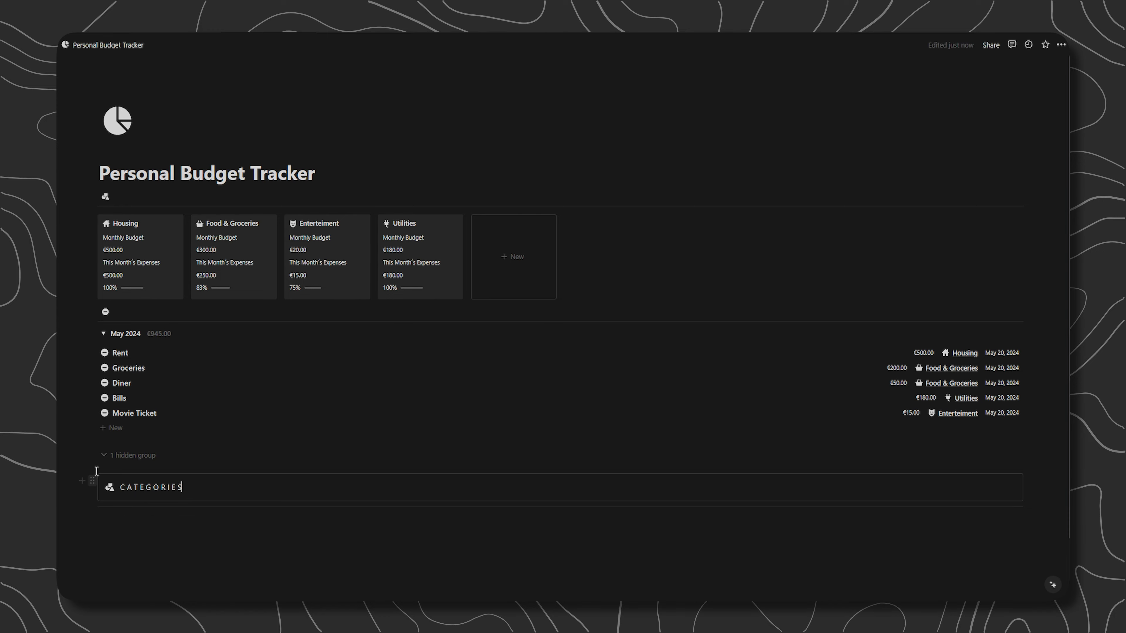
# - Move the CATEGORIES callout and divider directly under the page title, and nest the divider and the Categories gallery inside the callout
pyautogui.moveTo(110, 533); pyautogui.dragTo(104, 490)
pyautogui.moveTo(91, 486); pyautogui.dragTo(107, 197)
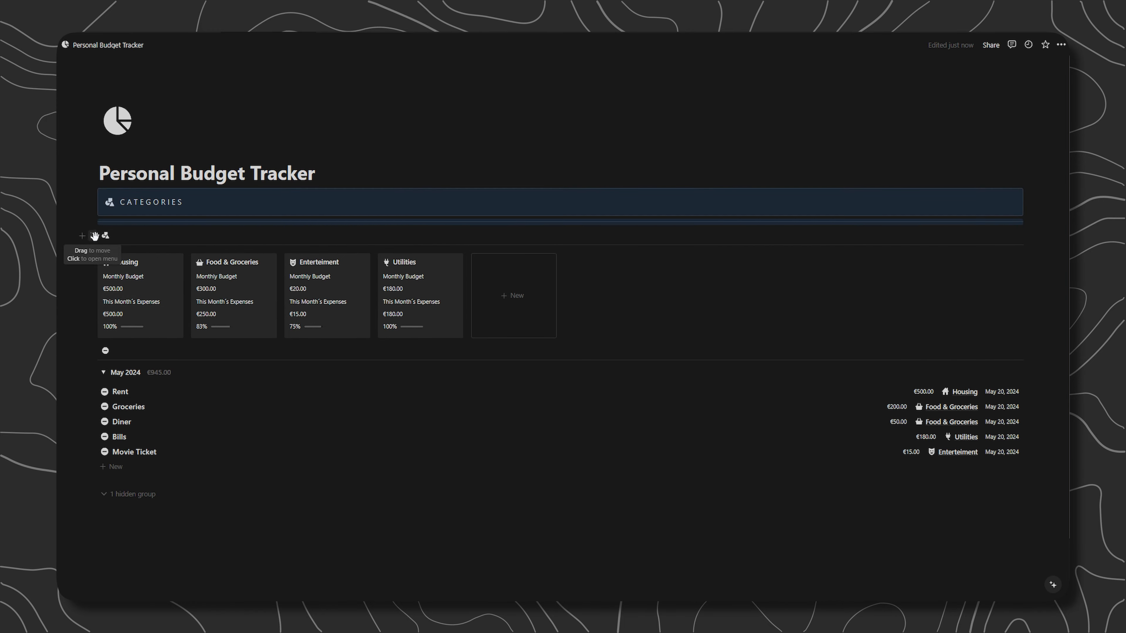
pyautogui.moveTo(94, 236); pyautogui.dragTo(121, 211)
pyautogui.moveTo(94, 337); pyautogui.dragTo(130, 219)
# - Add a callout titled EXPENSES in spaced capitals between the CATEGORIES callout and the Expenses list, leaving an empty line above it
pyautogui.click(113, 517)
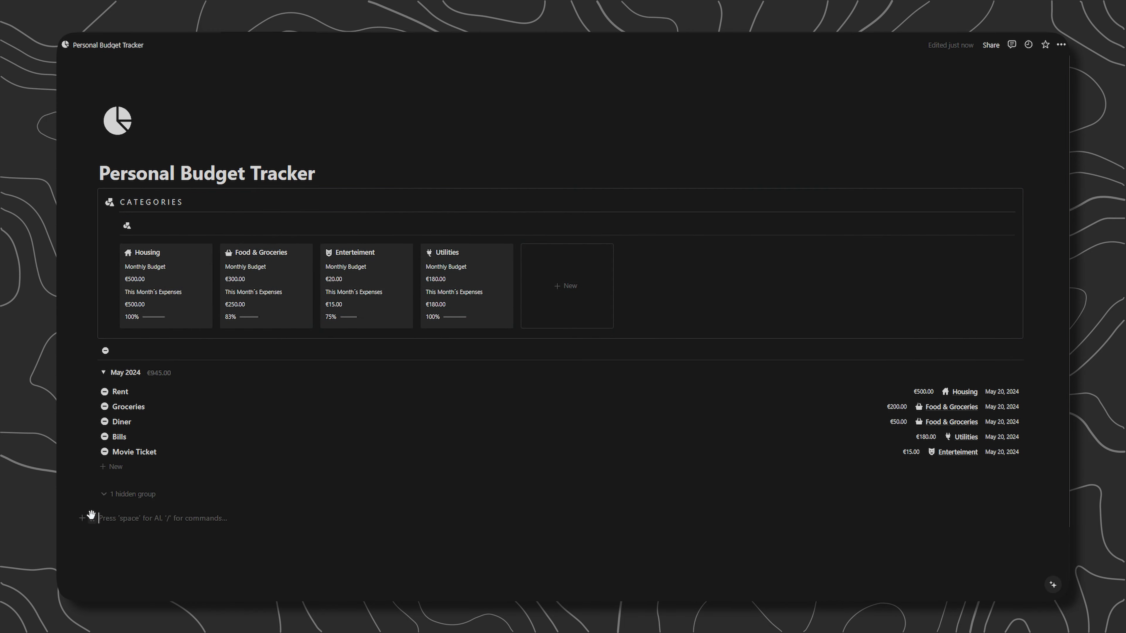
pyautogui.moveTo(93, 516); pyautogui.dragTo(106, 345)
pyautogui.click(114, 349)
pyautogui.press('Return')
pyautogui.write('/CA')
pyautogui.press('Return')
pyautogui.write('E')
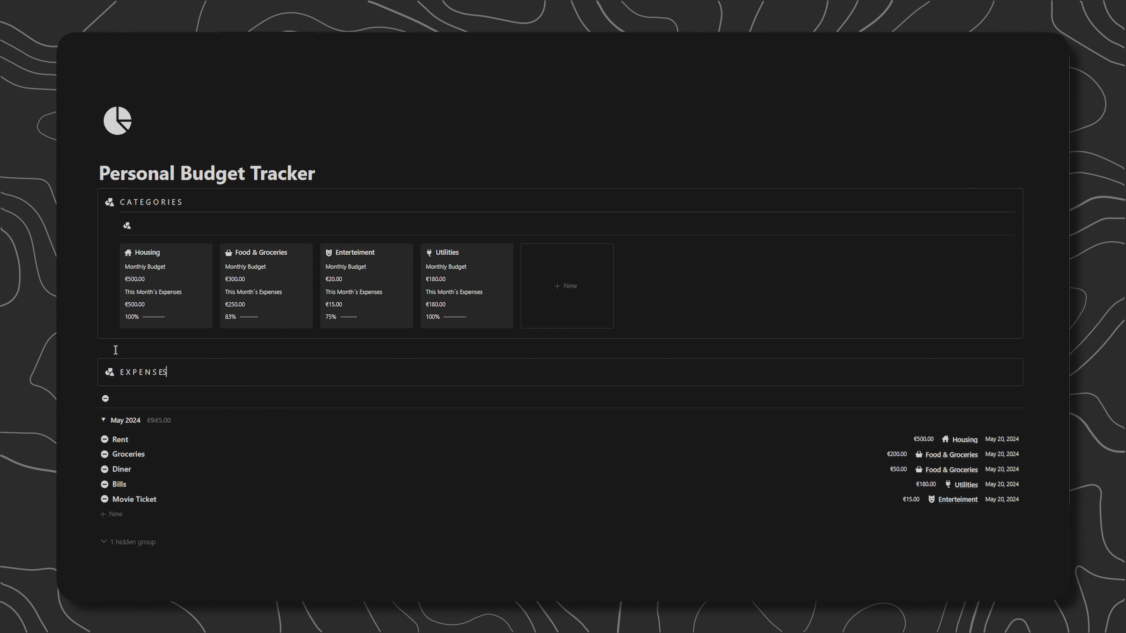
pyautogui.write('XPENSES')
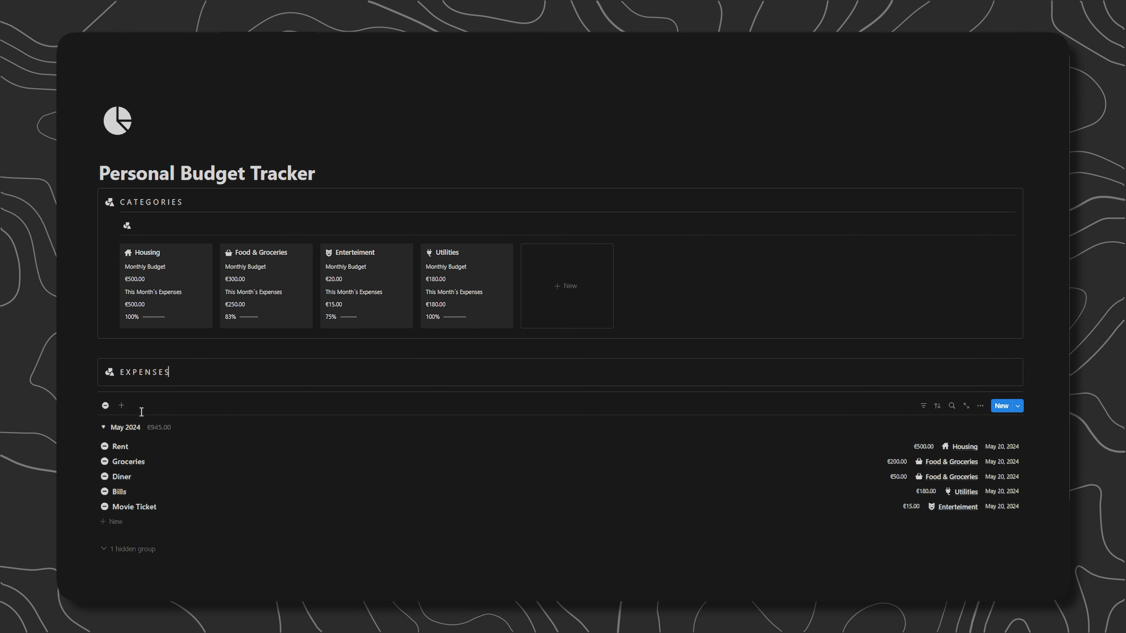
# - Nest the divider and the Expenses list inside the EXPENSES callout
pyautogui.scroll(-2, 110, 488)
pyautogui.moveTo(109, 484); pyautogui.dragTo(122, 292)
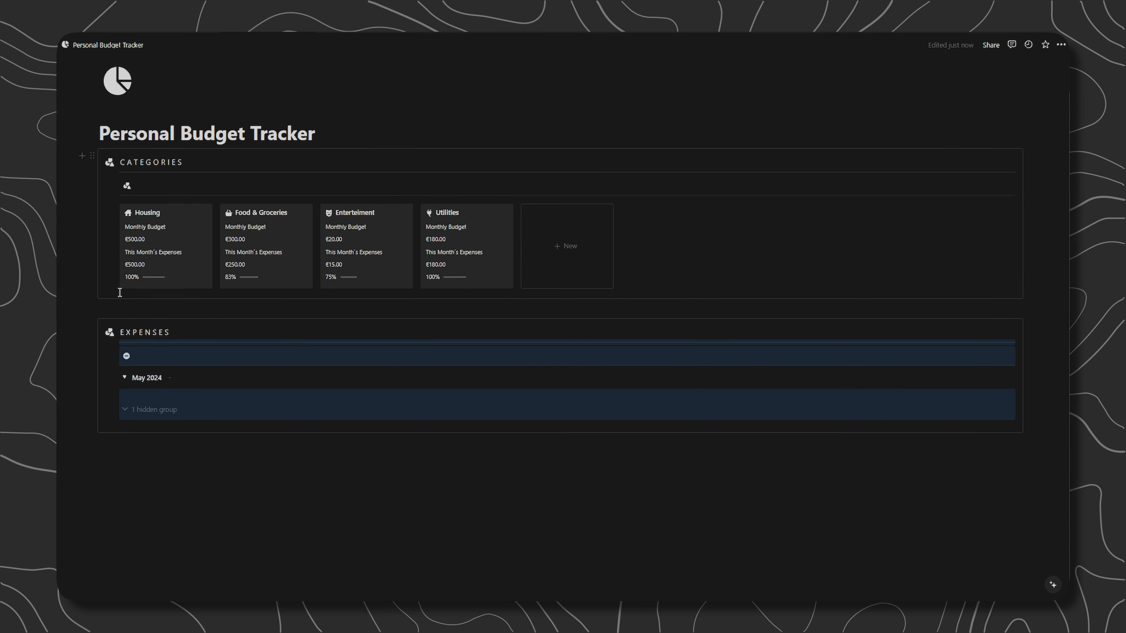
pyautogui.scroll(-1, 133, 297)
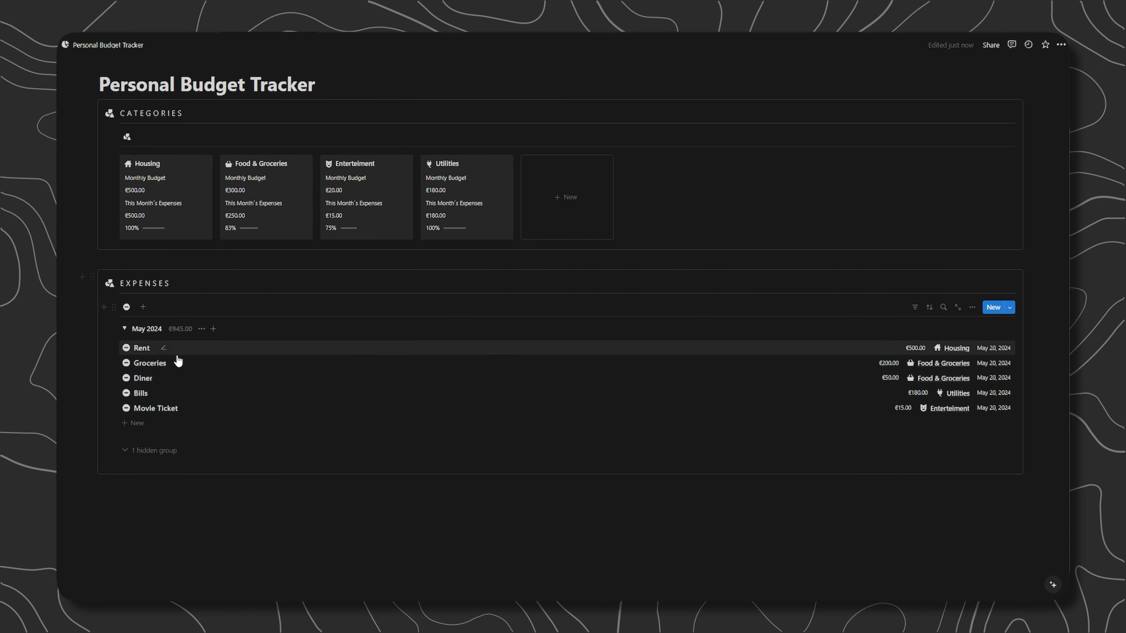
pyautogui.scroll(2, 186, 399)
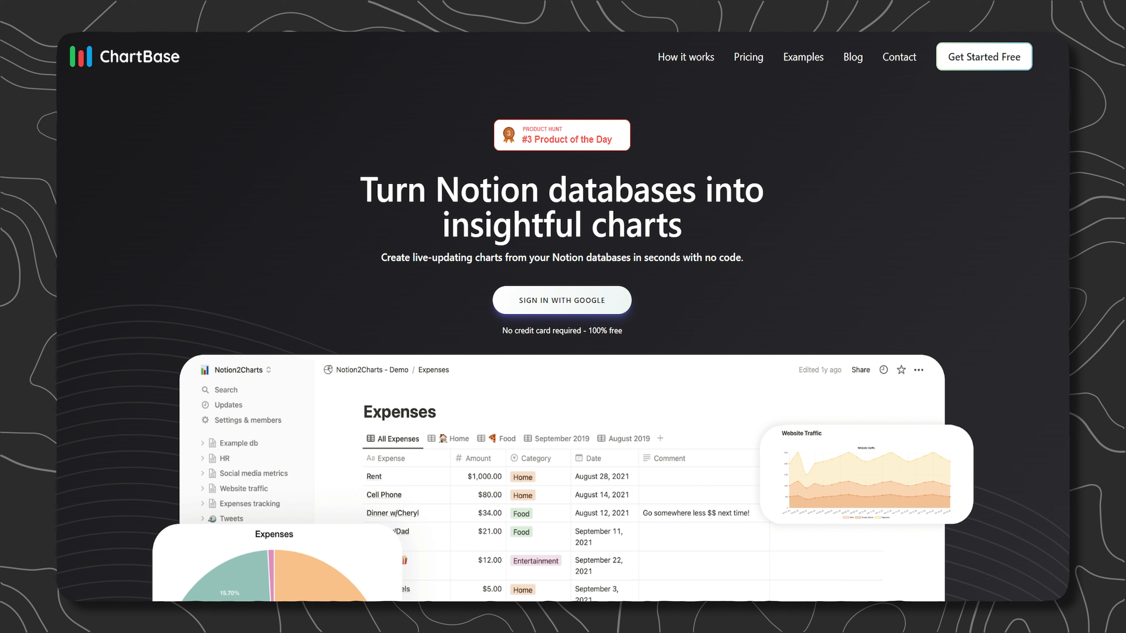
# - Sign in to ChartBase with the Google account and connect the Notion workspace, allowing access to the Personal Budget Tracker page
pyautogui.click(569, 306)
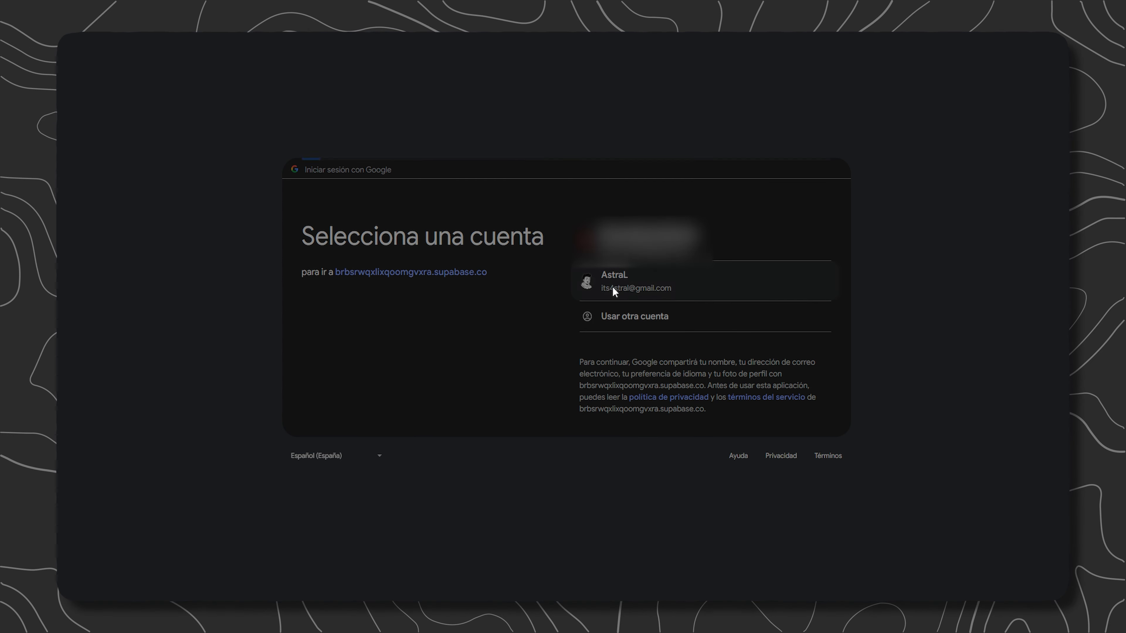
pyautogui.click(612, 286)
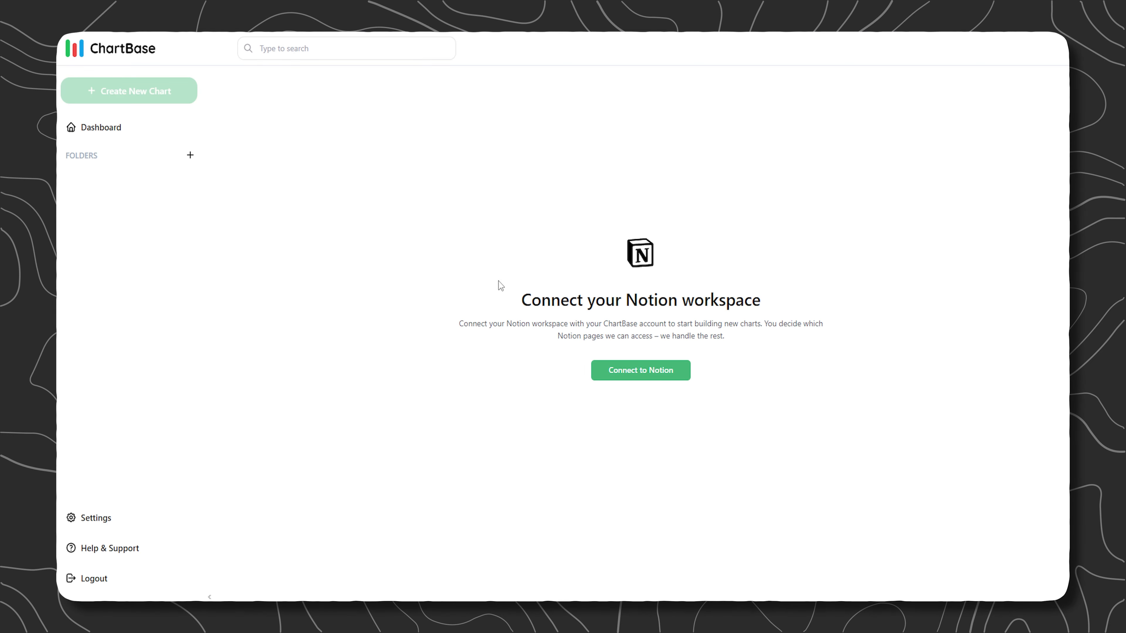
pyautogui.click(643, 369)
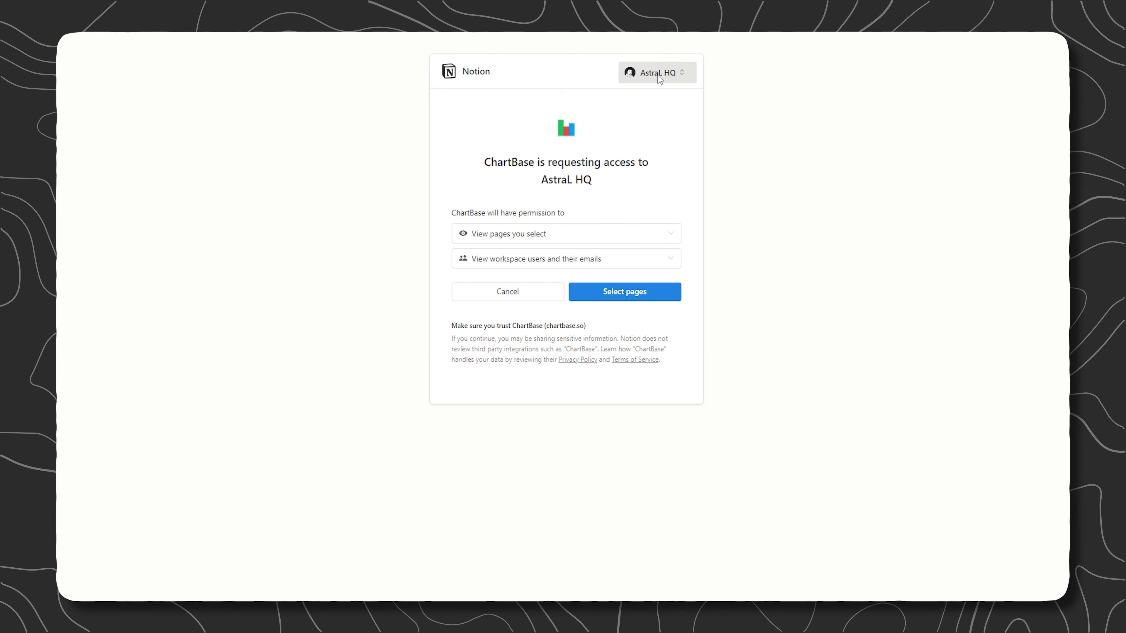
pyautogui.click(655, 73)
pyautogui.click(647, 76)
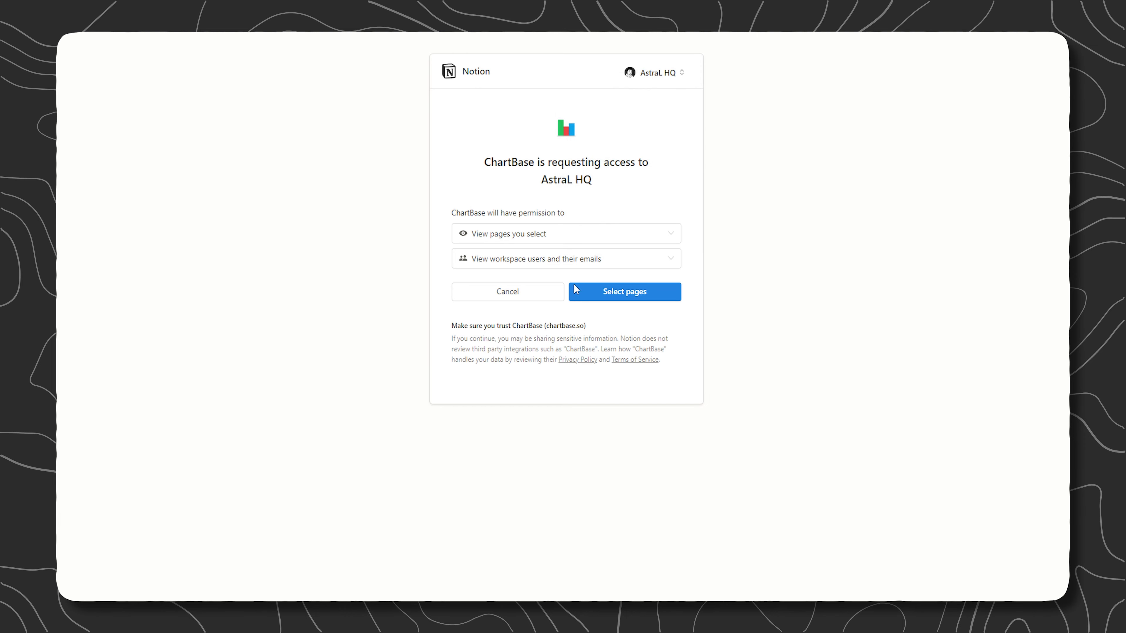
pyautogui.click(634, 295)
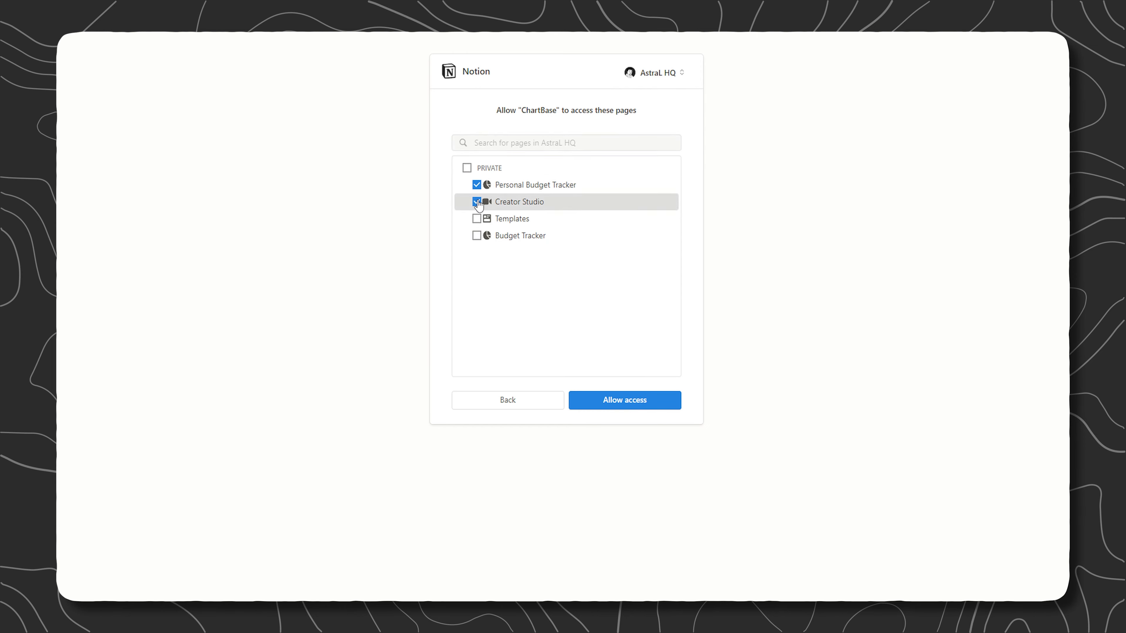
pyautogui.click(619, 402)
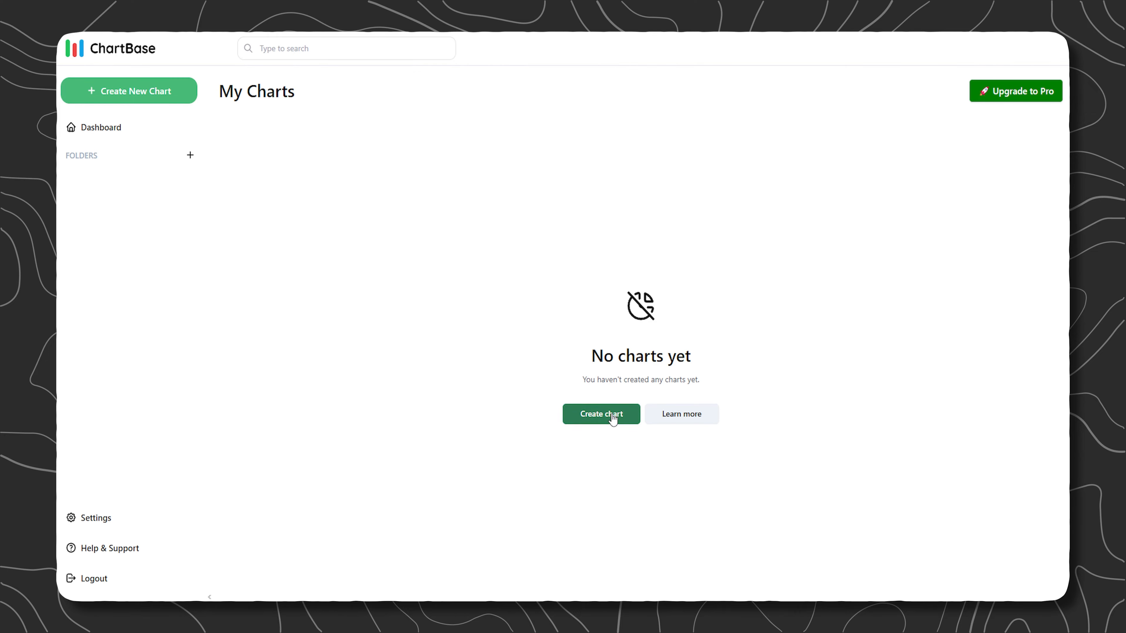
# - Start a new Pie Chart based on the Categories database
pyautogui.click(613, 417)
pyautogui.click(619, 319)
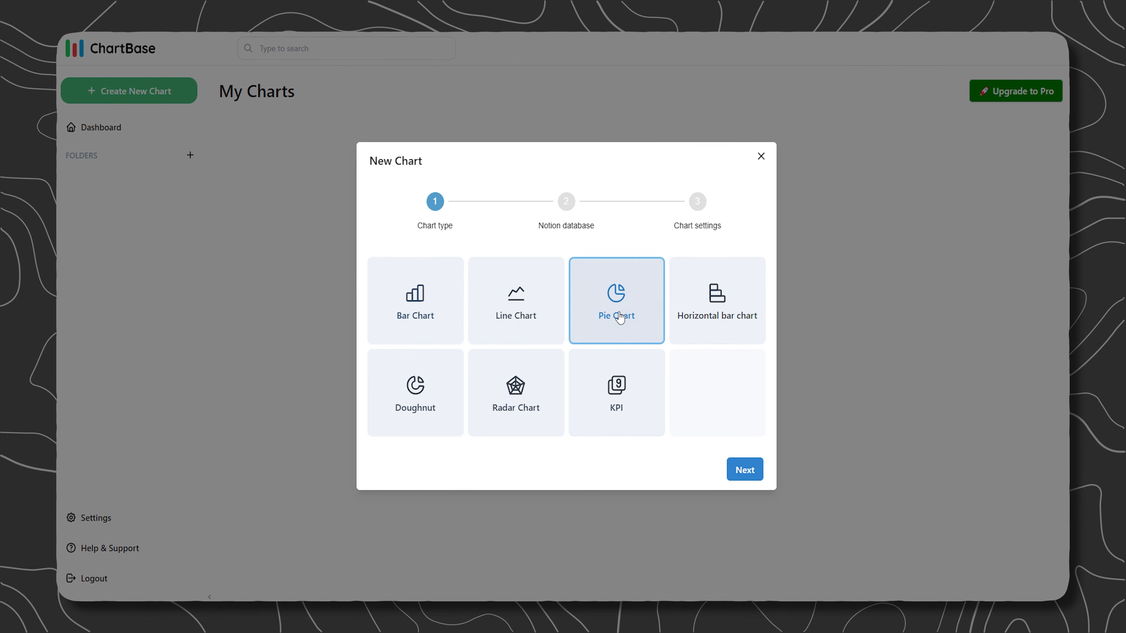
pyautogui.click(744, 470)
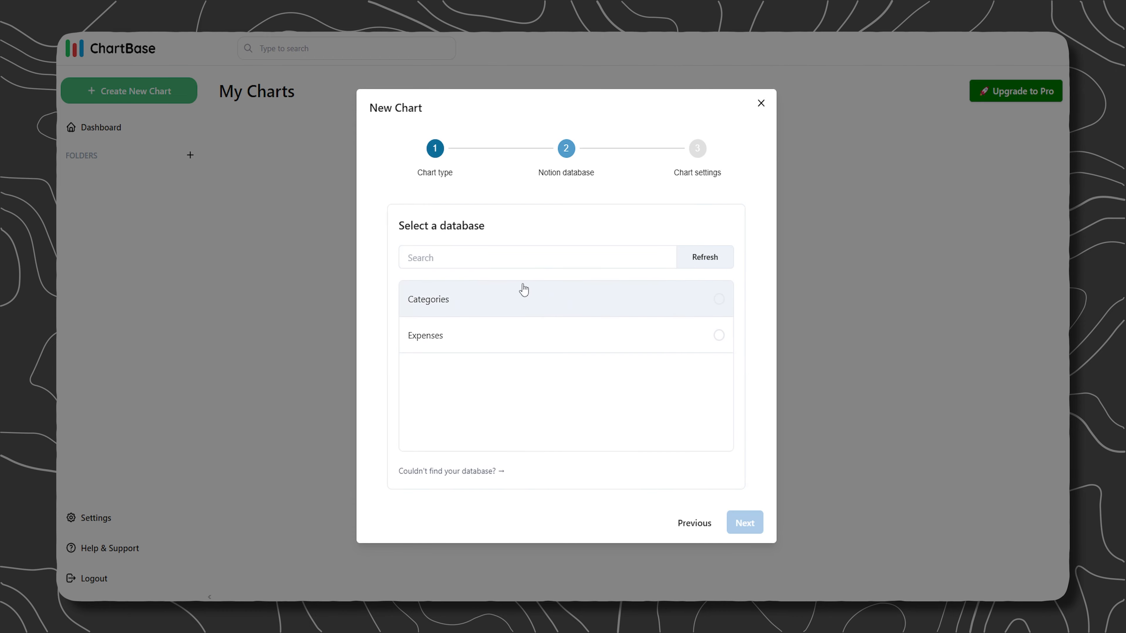
pyautogui.click(702, 262)
pyautogui.click(719, 298)
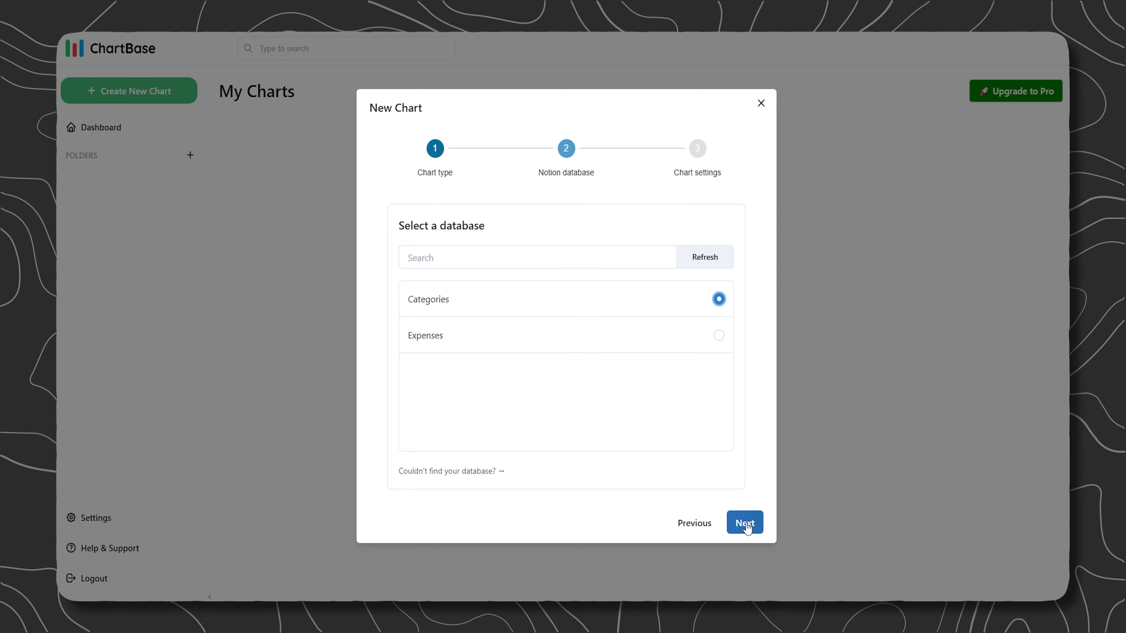
pyautogui.click(746, 524)
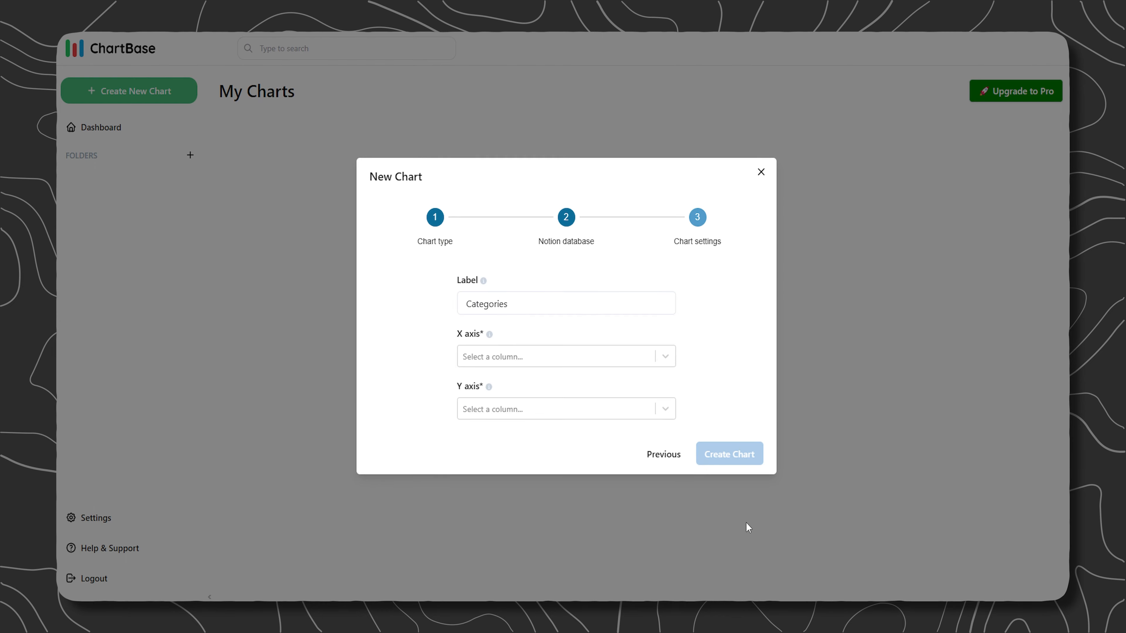
# - Set the chart's X axis to Category and its Y axis to Remainig, and create the chart
pyautogui.click(504, 362)
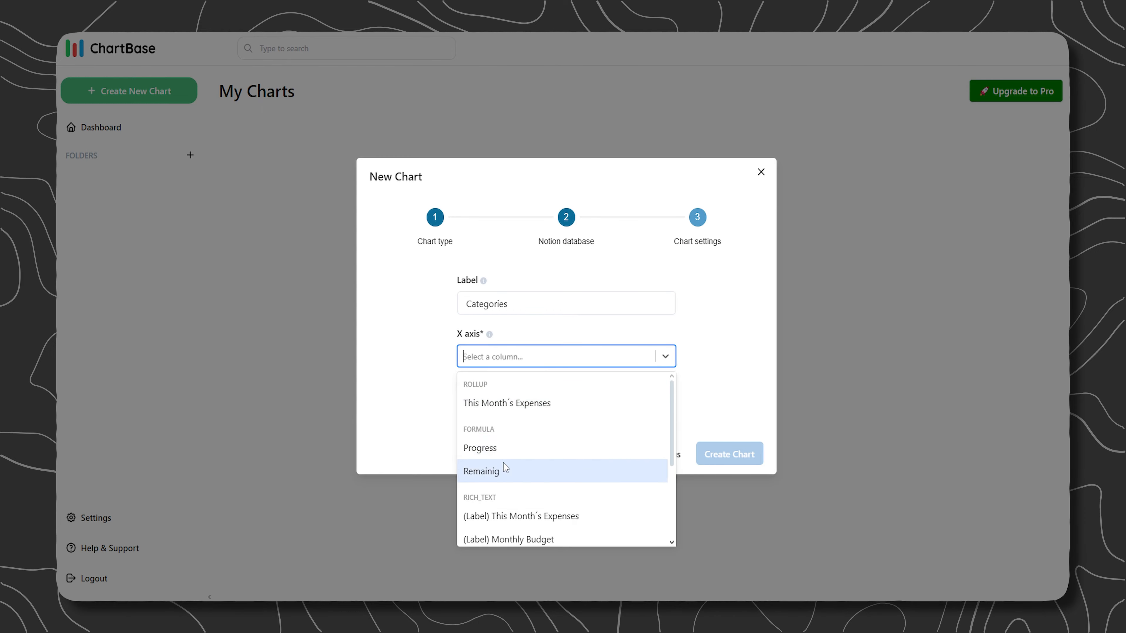
pyautogui.scroll(-3, 505, 470)
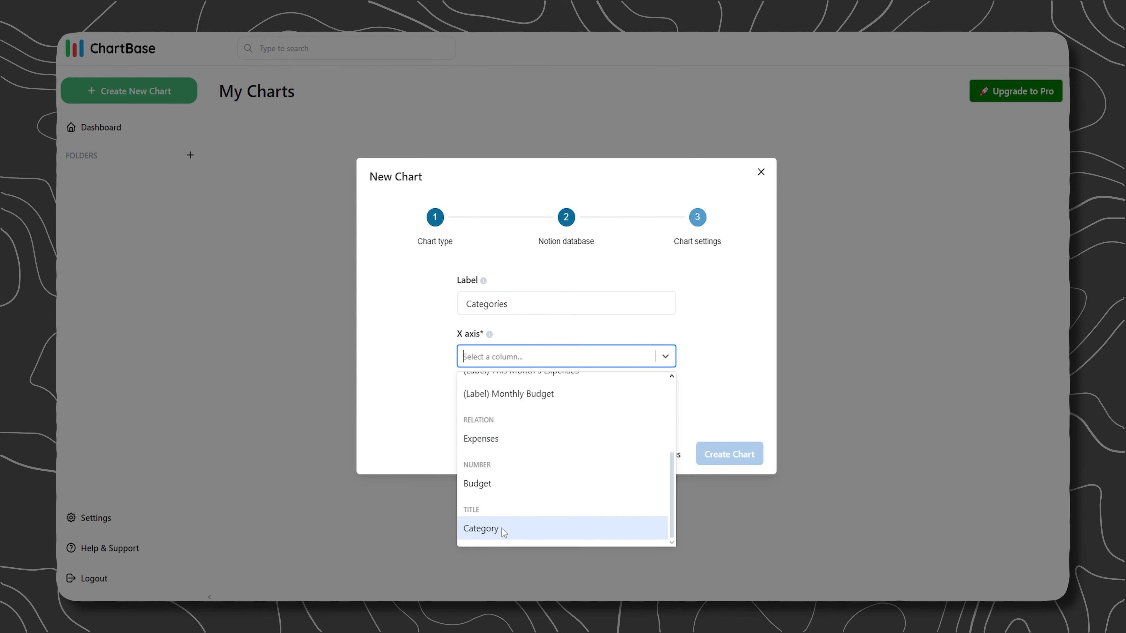
pyautogui.click(501, 528)
pyautogui.click(506, 410)
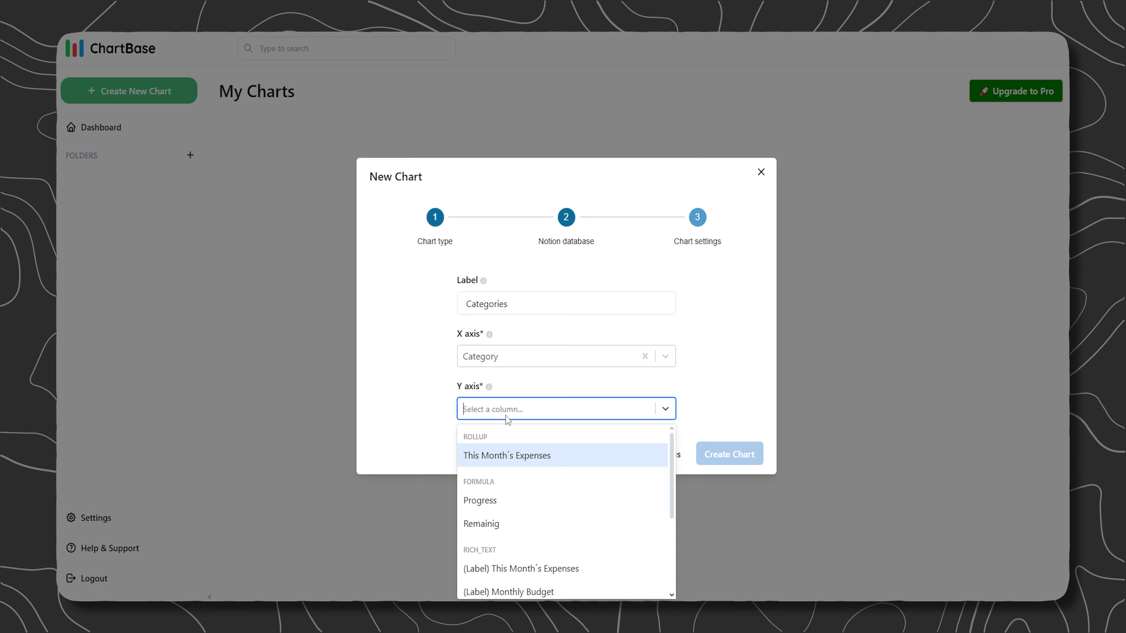
pyautogui.click(498, 524)
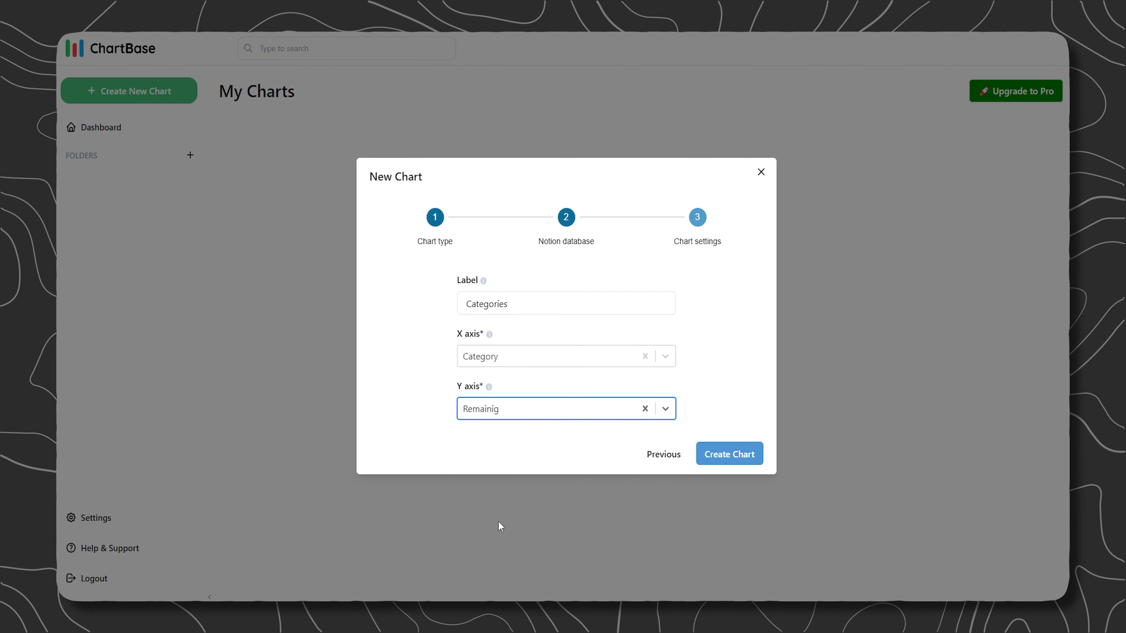
pyautogui.click(734, 457)
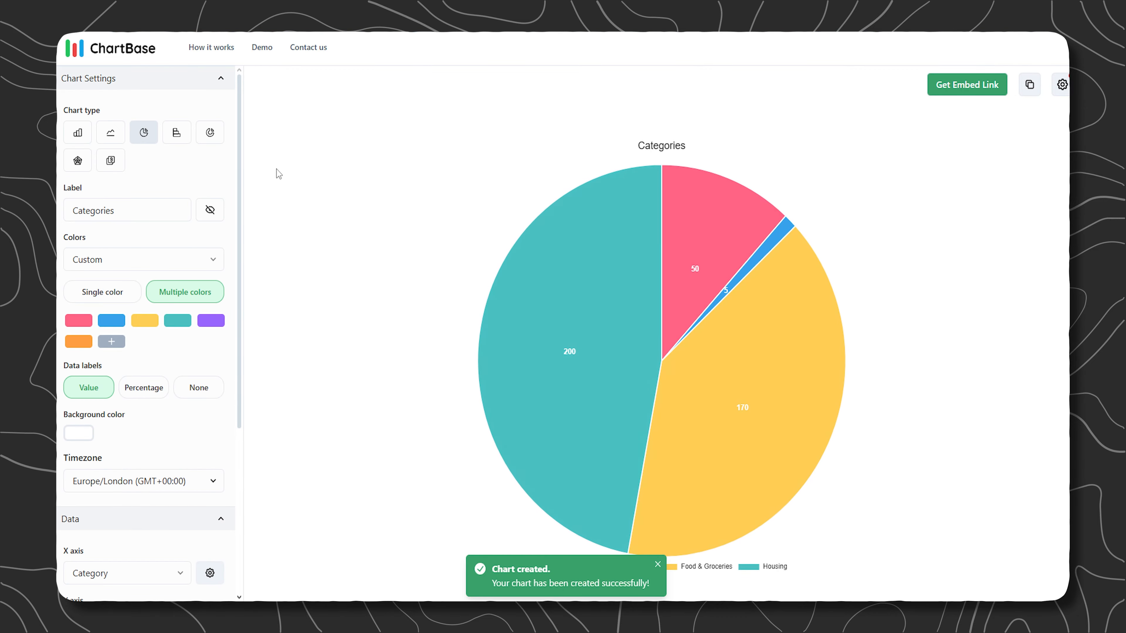
# - Hide the pie chart's label and try a single color before returning to multiple colors
pyautogui.click(210, 210)
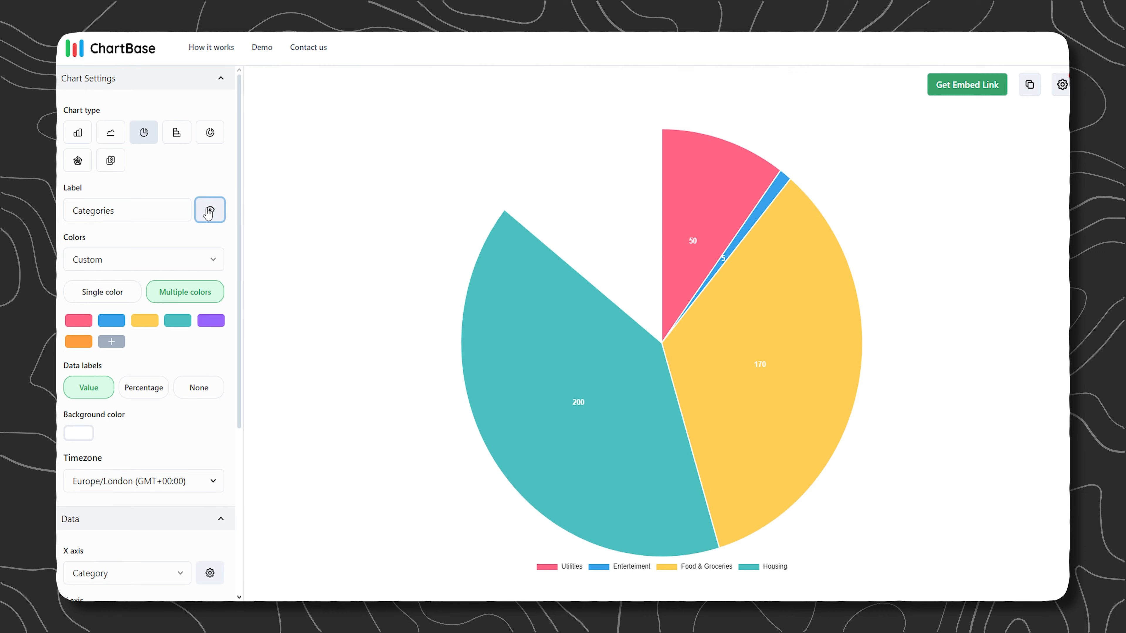
pyautogui.click(114, 292)
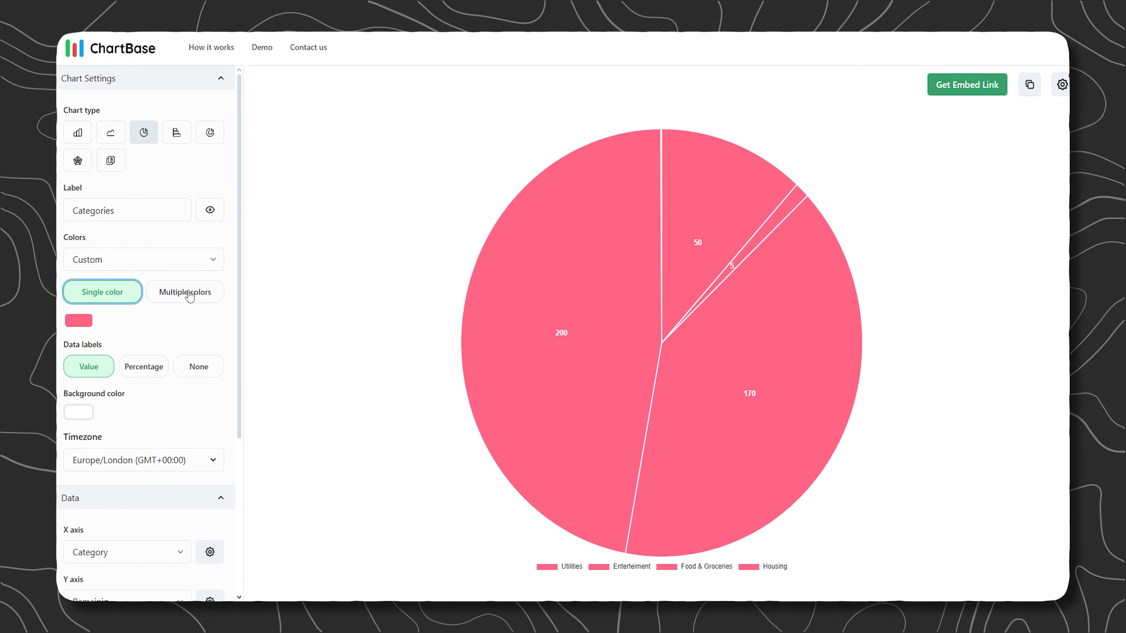
pyautogui.click(184, 292)
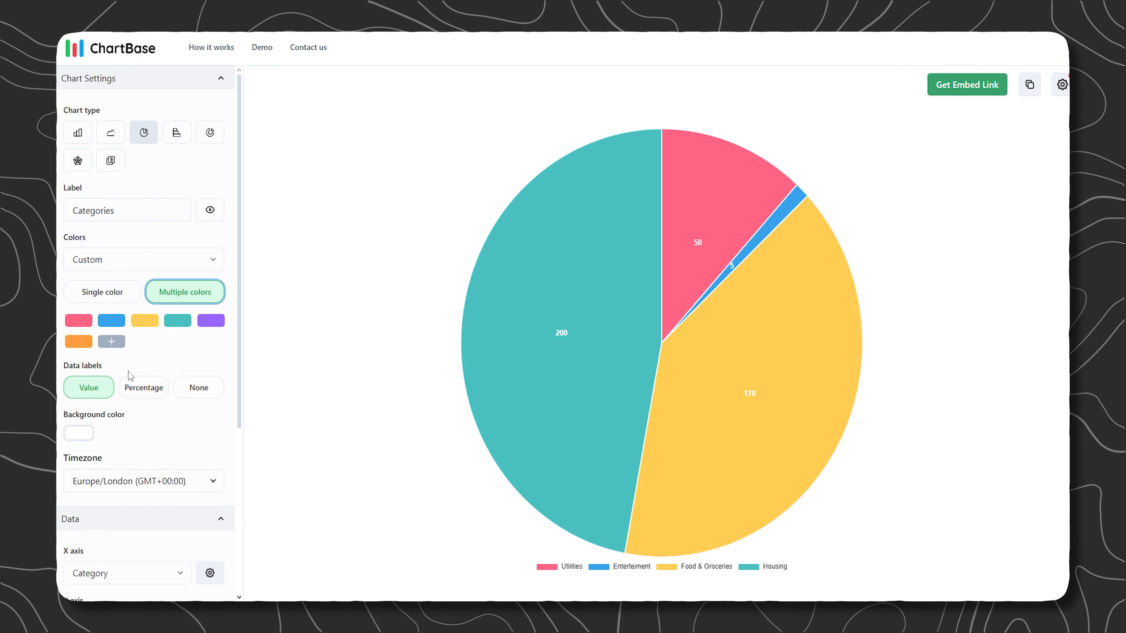
# - Show the pie chart's data labels as percentages
pyautogui.scroll(-1, 143, 371)
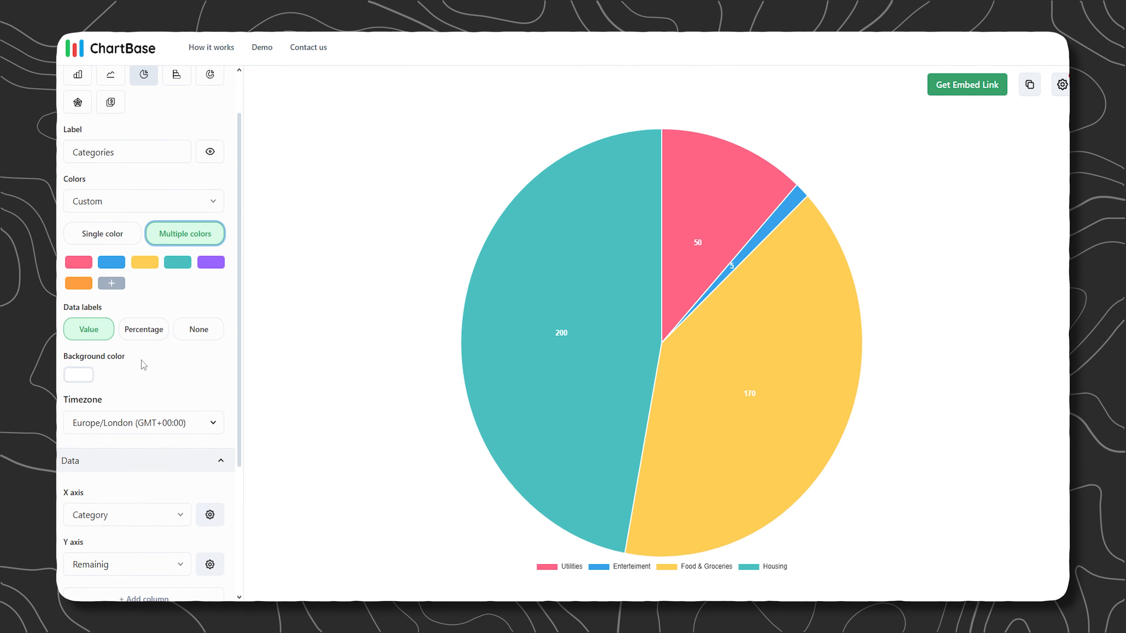
pyautogui.click(144, 330)
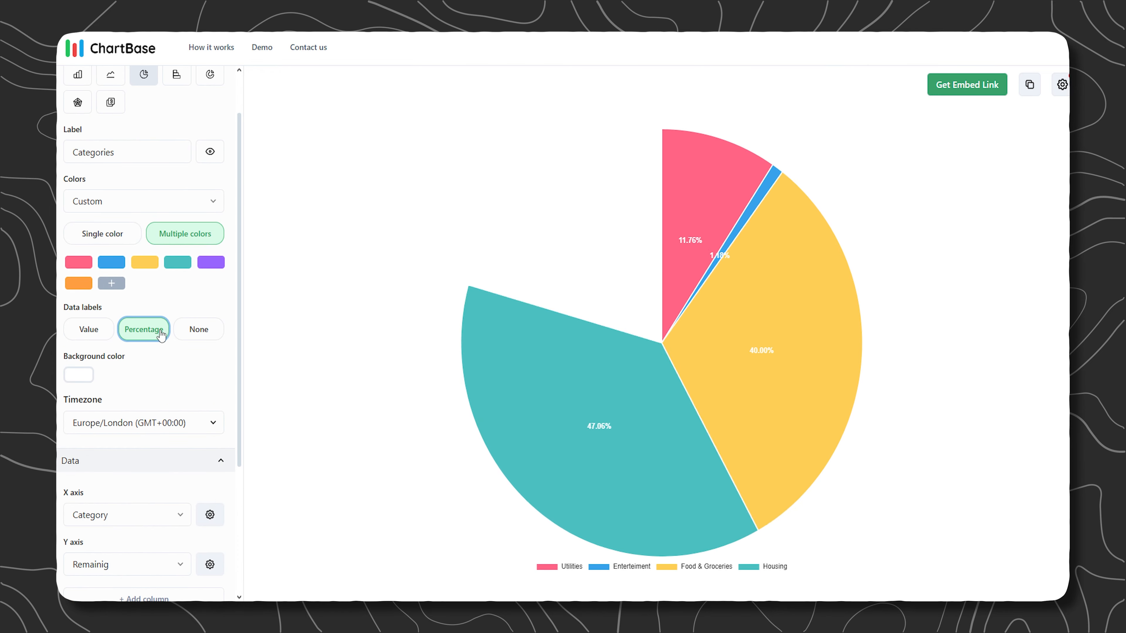
# - Try the pie chart without data labels, and set the labels to show values
pyautogui.click(204, 331)
pyautogui.click(99, 333)
pyautogui.scroll(-2, 163, 311)
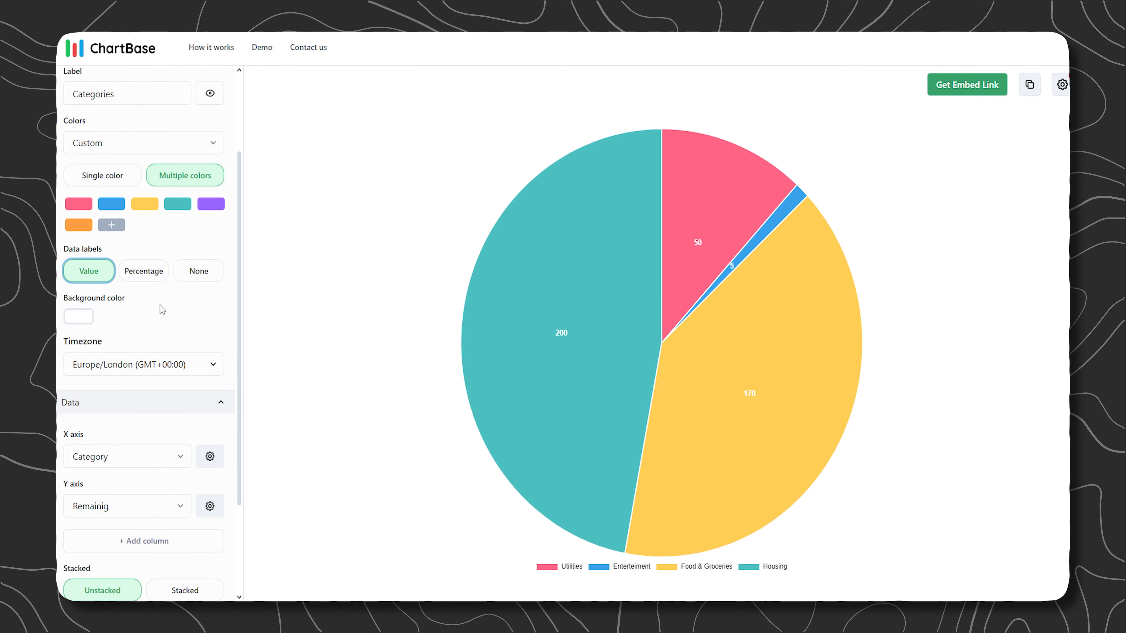
# - Set the Y axis data type to the currency EUR - Euro (€) and its starting point to Auto
pyautogui.click(209, 447)
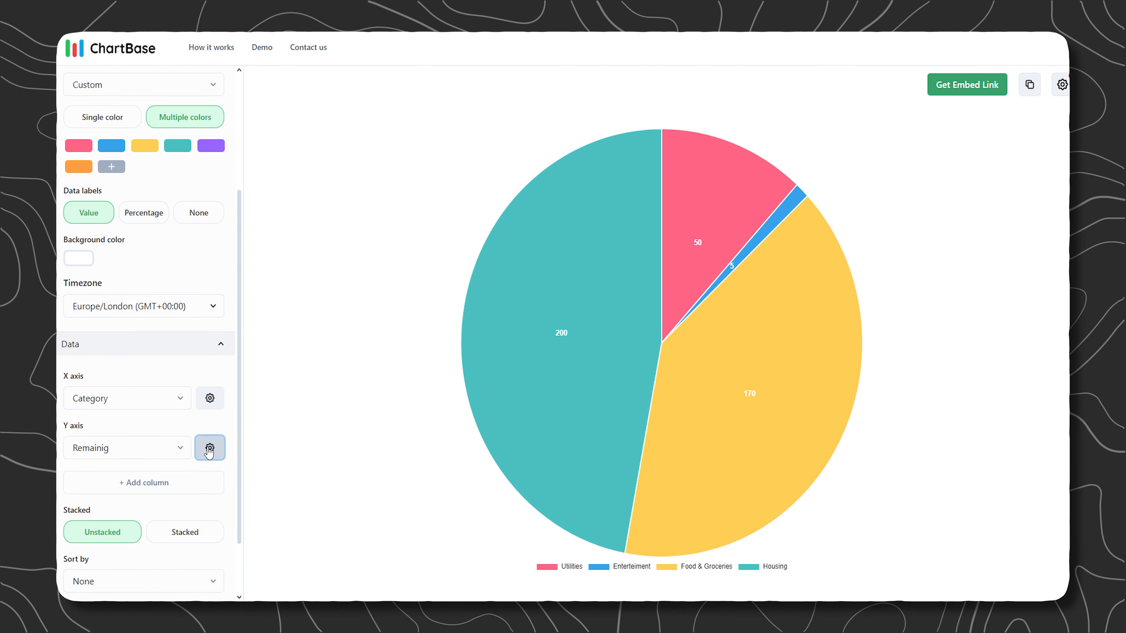
pyautogui.click(483, 265)
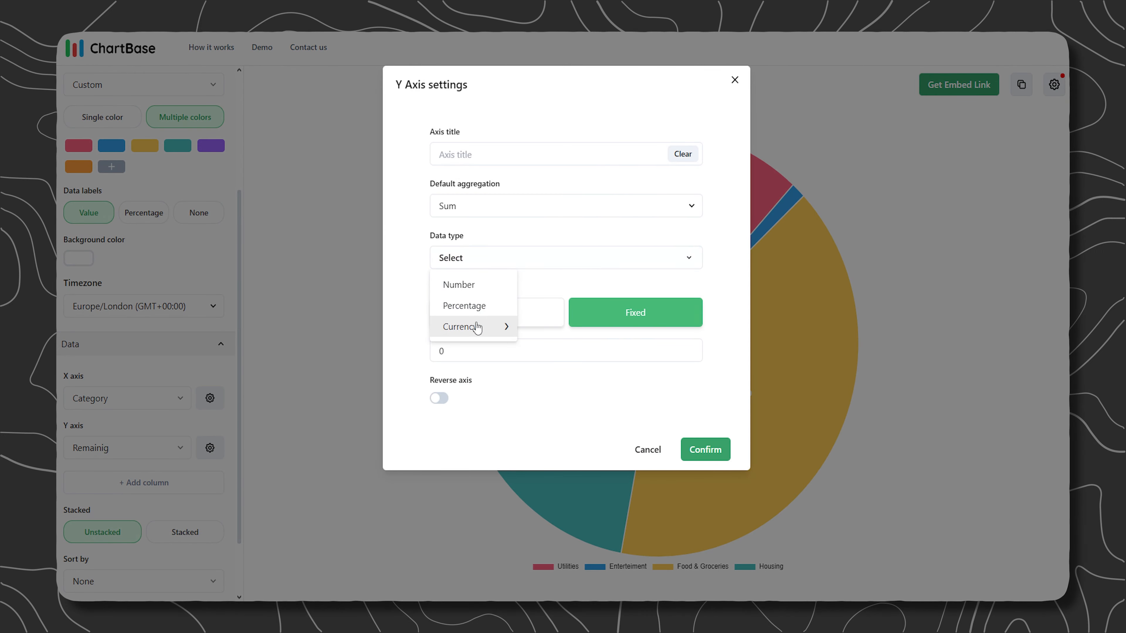
pyautogui.click(505, 327)
pyautogui.click(553, 337)
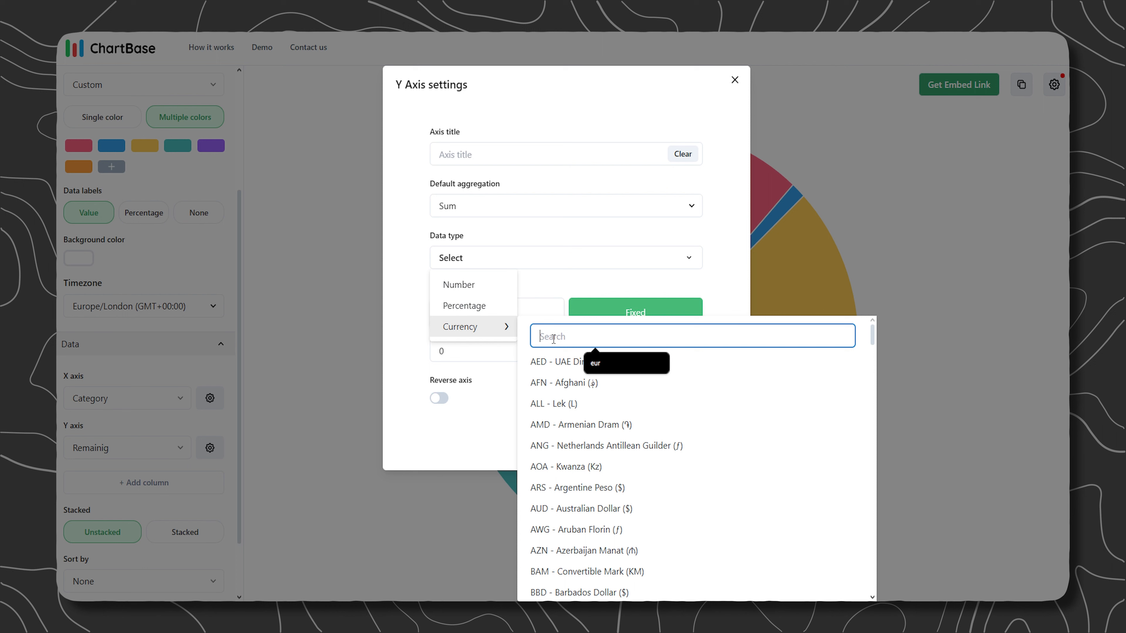
pyautogui.write('eur')
pyautogui.click(580, 385)
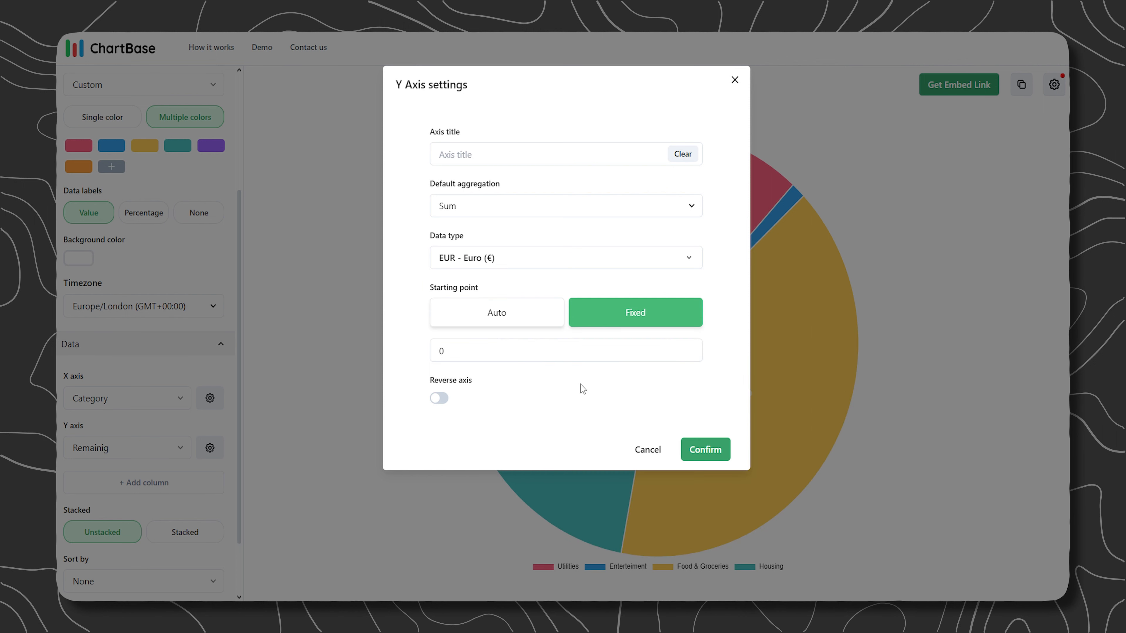
pyautogui.click(529, 322)
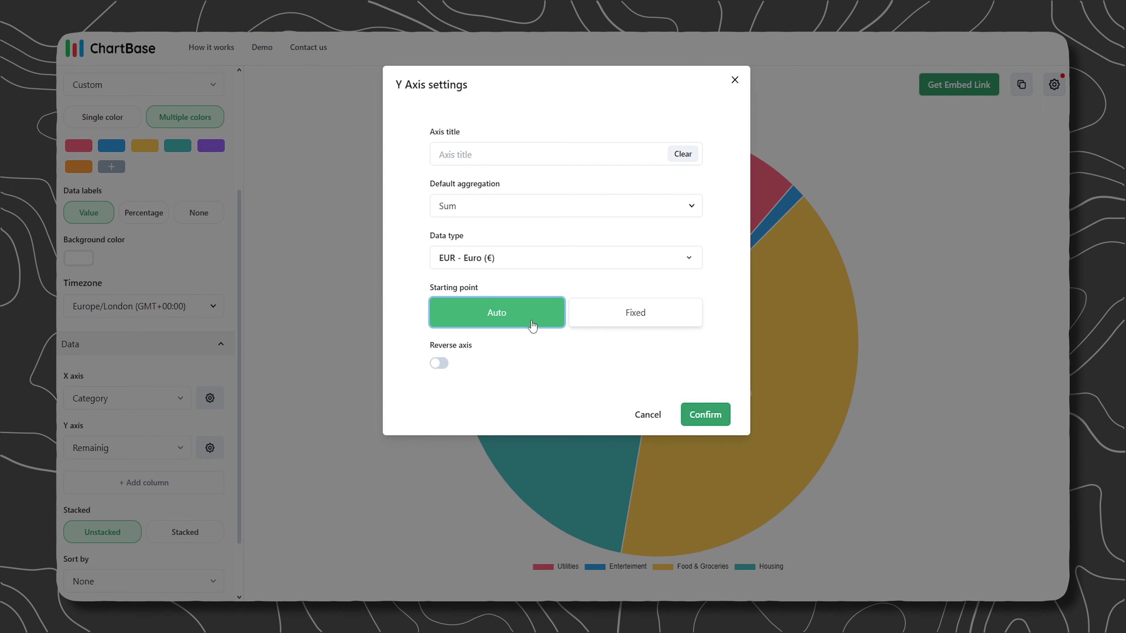
pyautogui.click(719, 417)
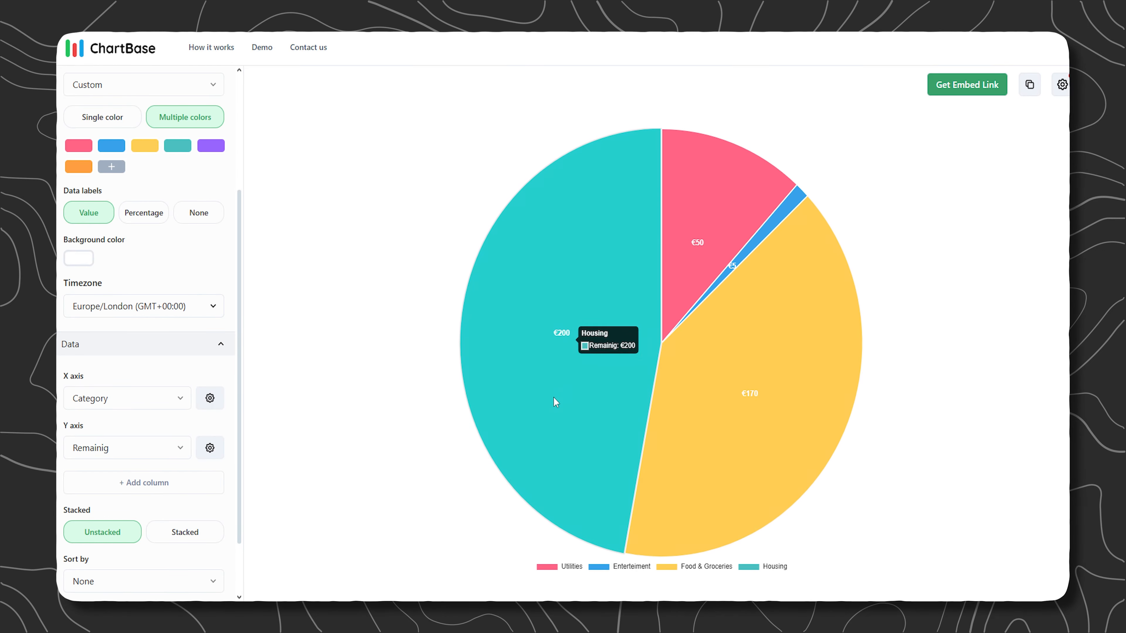
# - Copy the pie chart's public embed link in its Live version for pasting into Notion
pyautogui.scroll(-2, 90, 371)
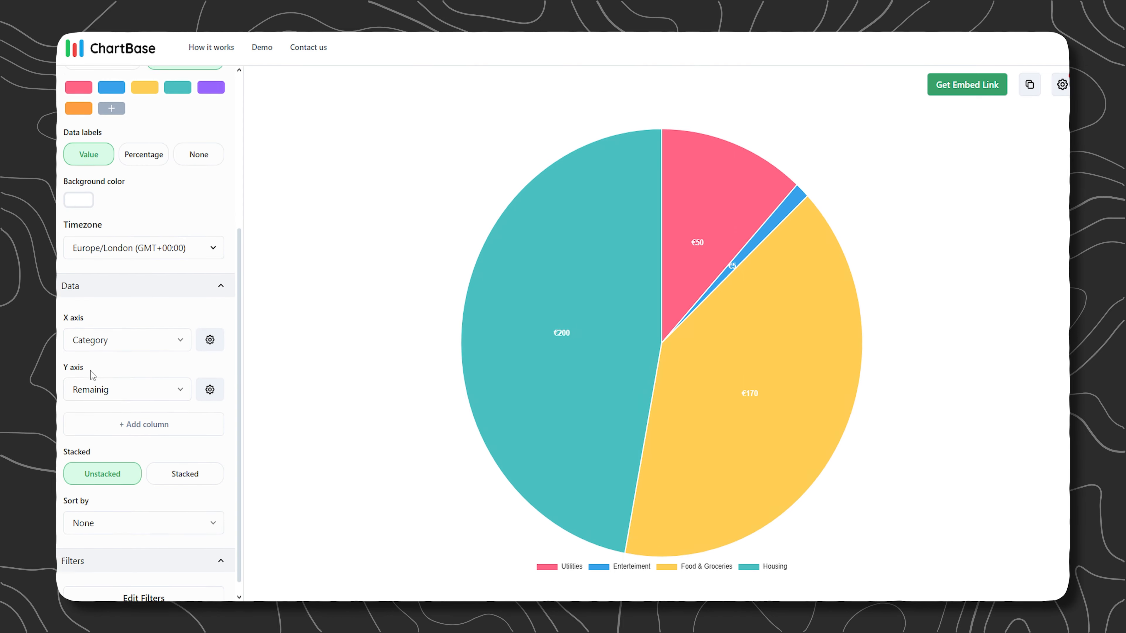
pyautogui.scroll(5, 147, 415)
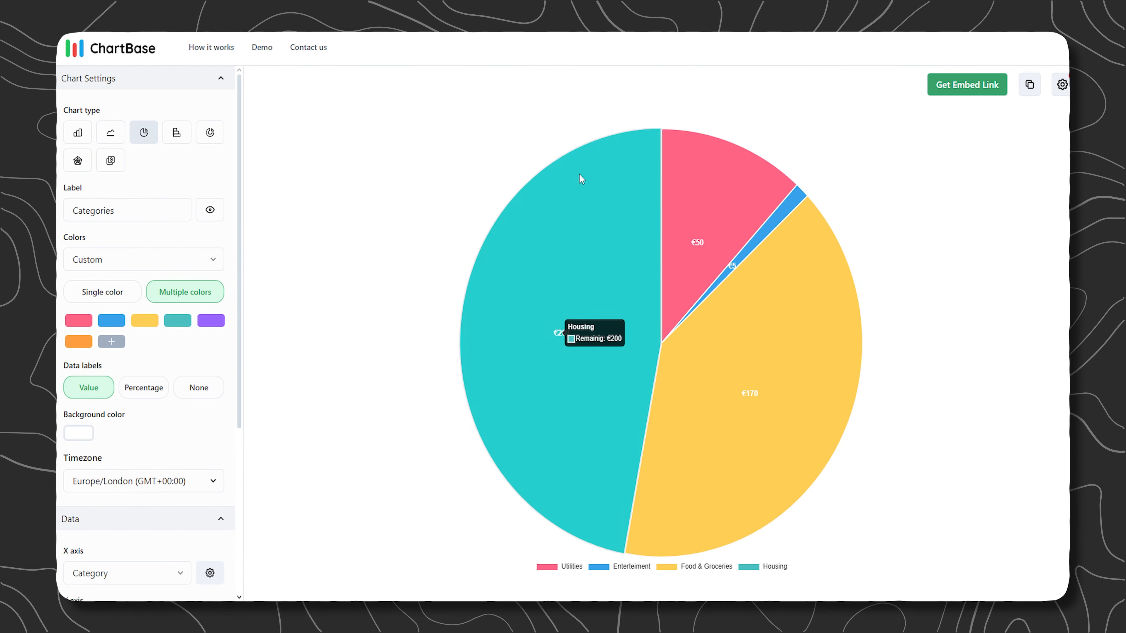
pyautogui.click(974, 86)
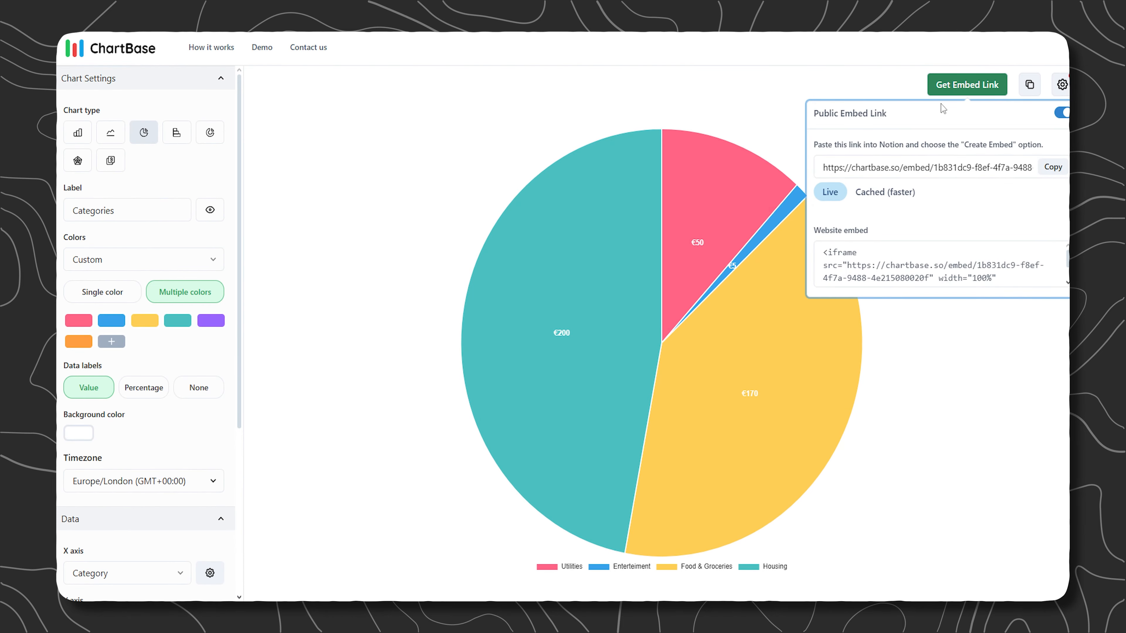
pyautogui.click(860, 195)
pyautogui.click(837, 195)
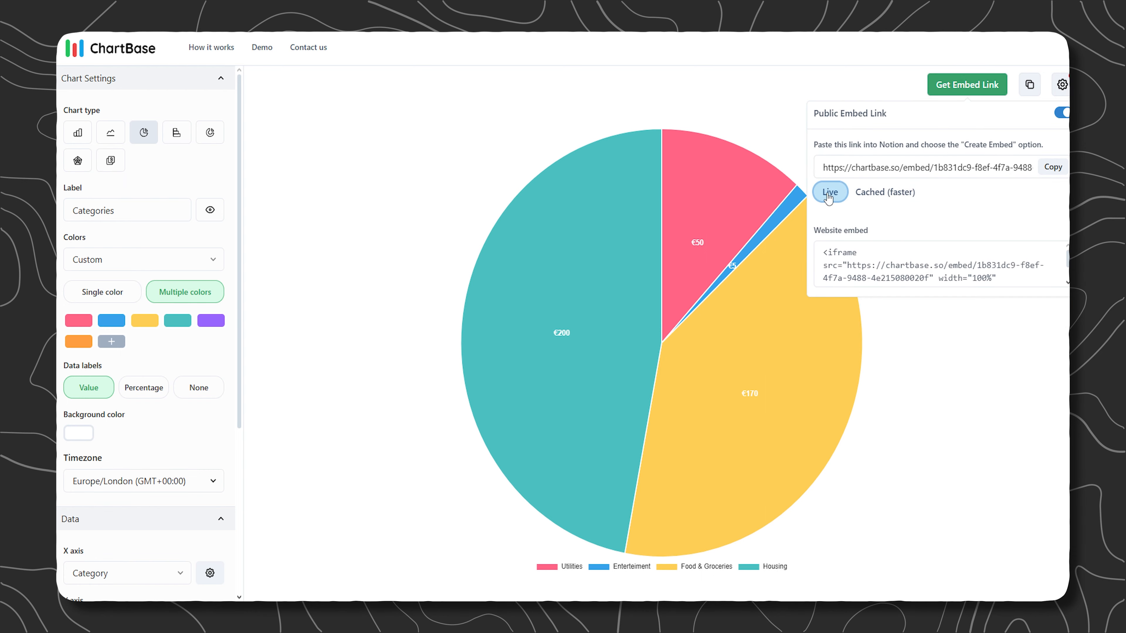
pyautogui.click(1051, 169)
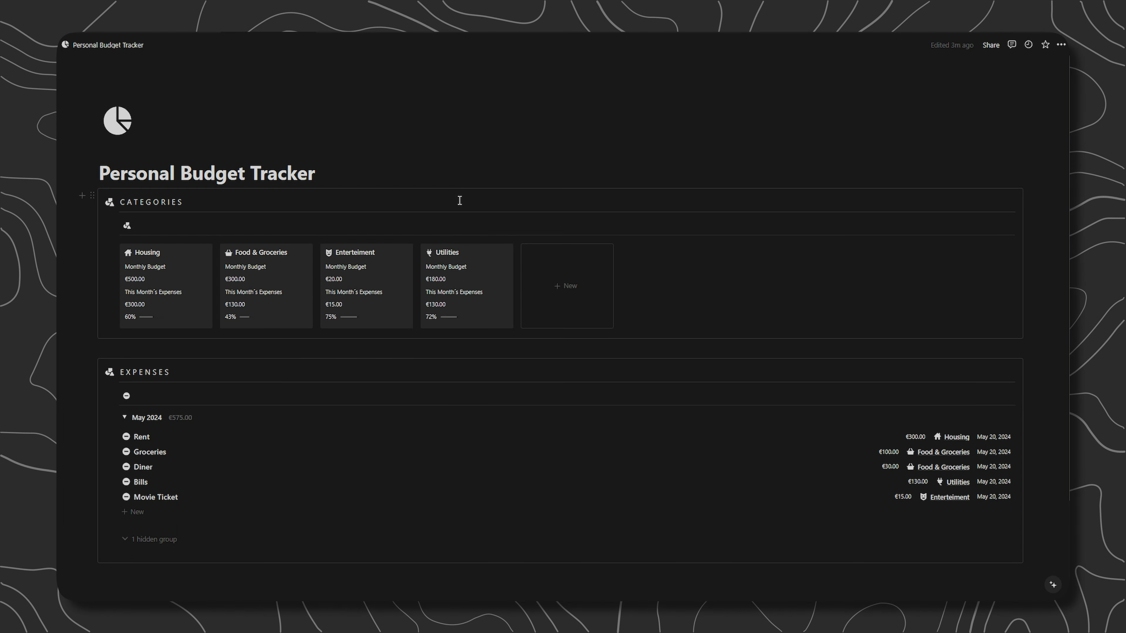
# - In the Notion Personal Budget Tracker page, add an empty block and place it as a column beside the Categories callout
pyautogui.scroll(-3, 460, 201)
pyautogui.click(141, 468)
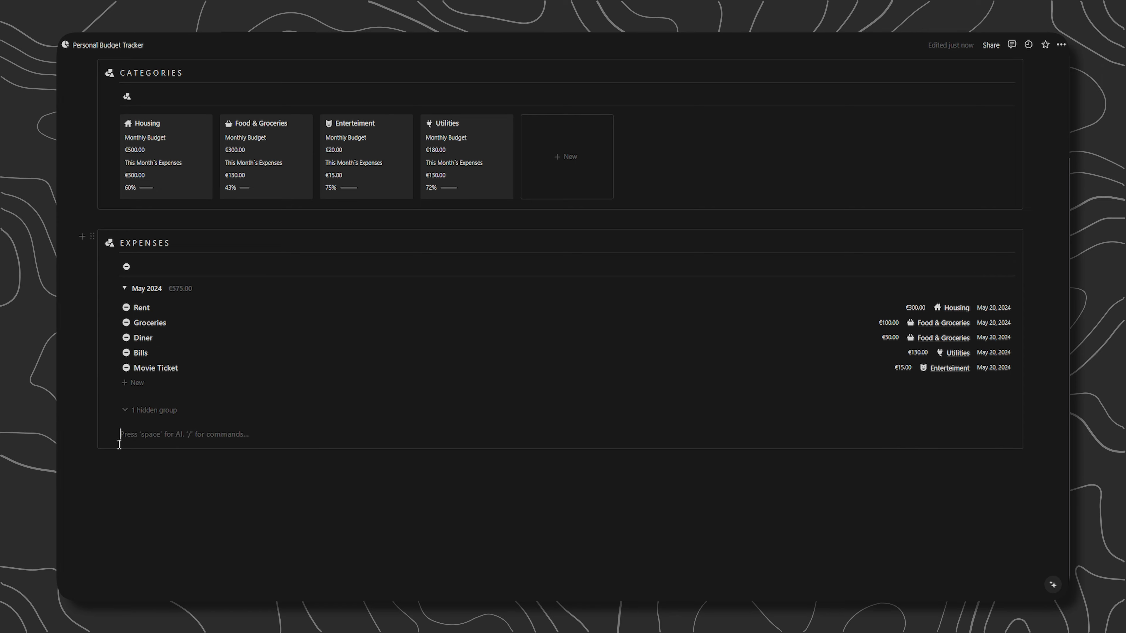
pyautogui.moveTo(115, 433); pyautogui.dragTo(1027, 230)
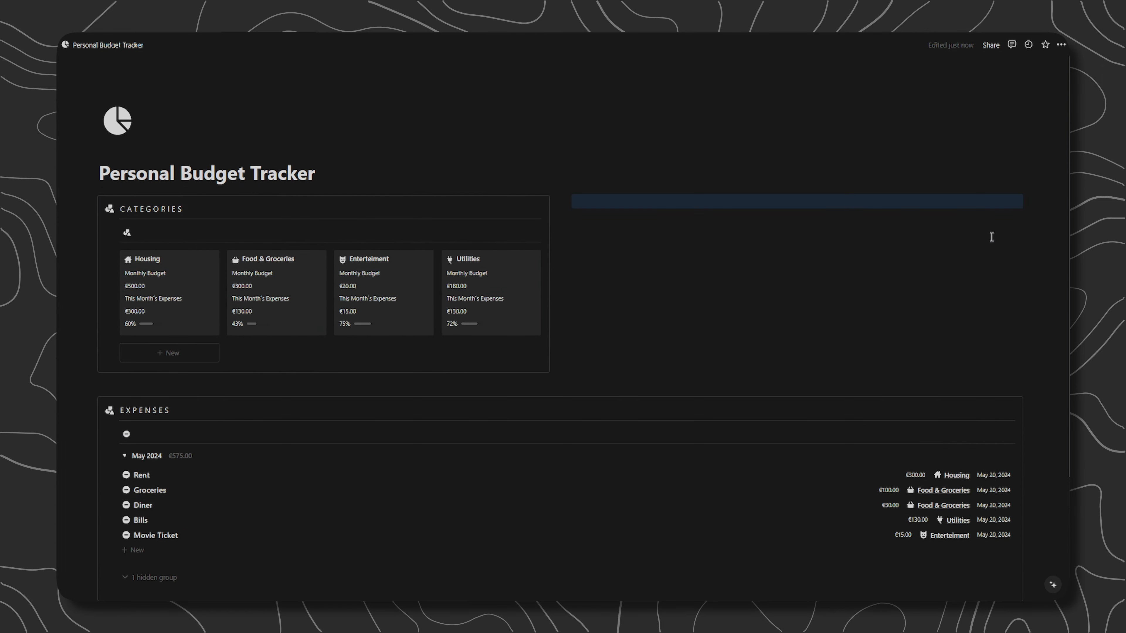
# - Move the Expenses callout and the empty line above it into the column beneath the Categories callout
pyautogui.scroll(-3, 497, 334)
pyautogui.moveTo(129, 469); pyautogui.dragTo(145, 222)
pyautogui.scroll(3, 104, 333)
pyautogui.moveTo(93, 326); pyautogui.dragTo(99, 314)
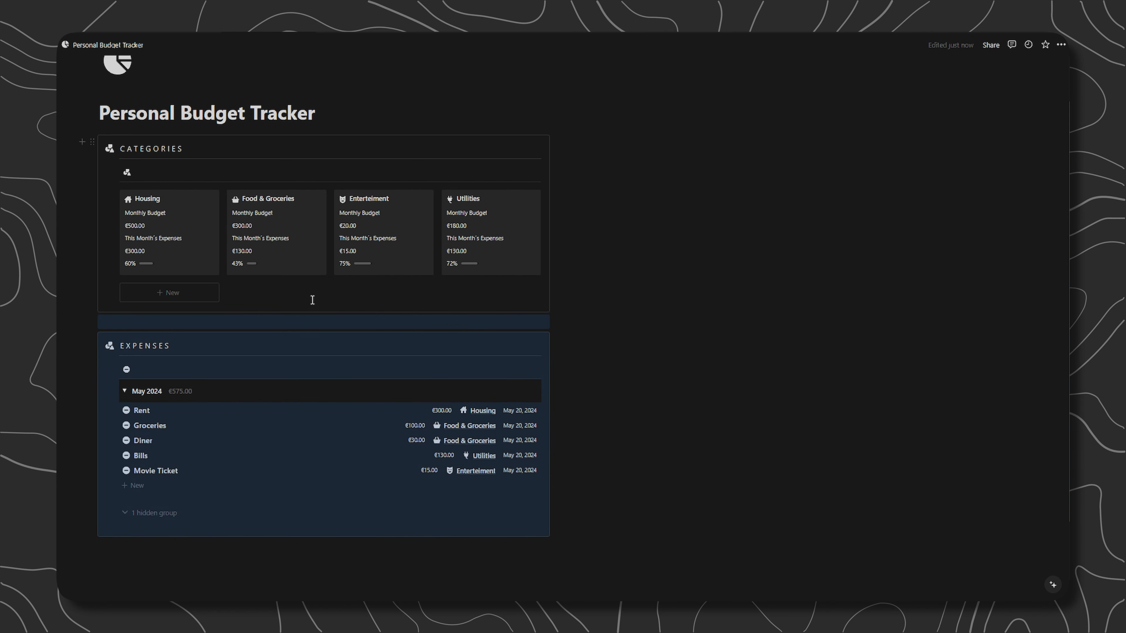
# - Paste the copied ChartBase link into the empty column and create an embed from it
pyautogui.click(585, 141)
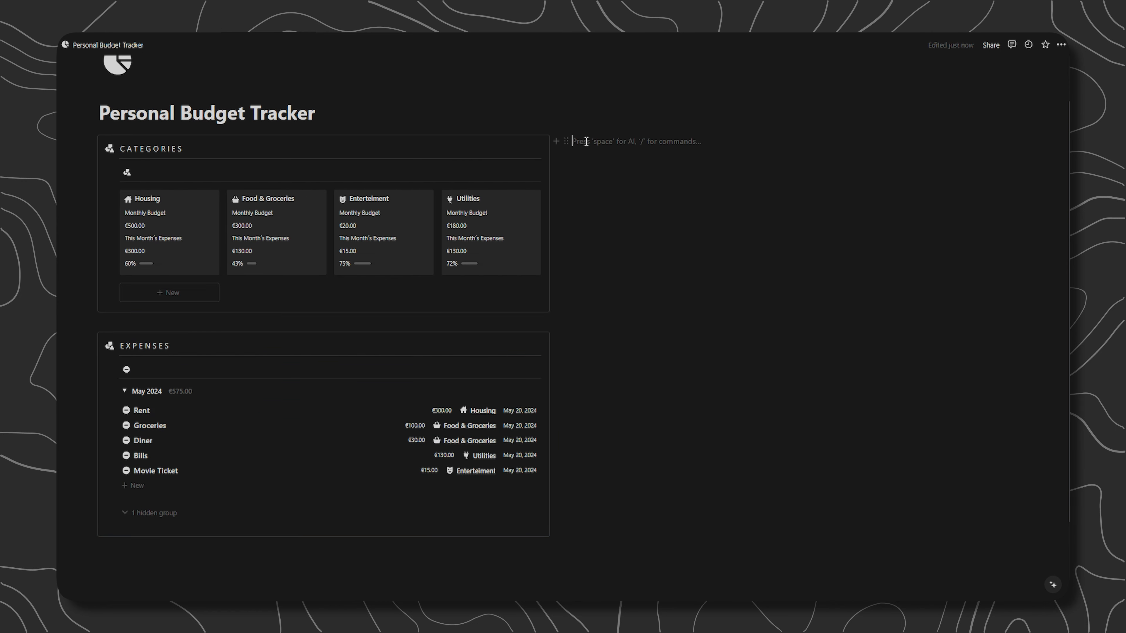
pyautogui.hotkey('ctrl', 'v')
pyautogui.press('Down')
pyautogui.press('Down')
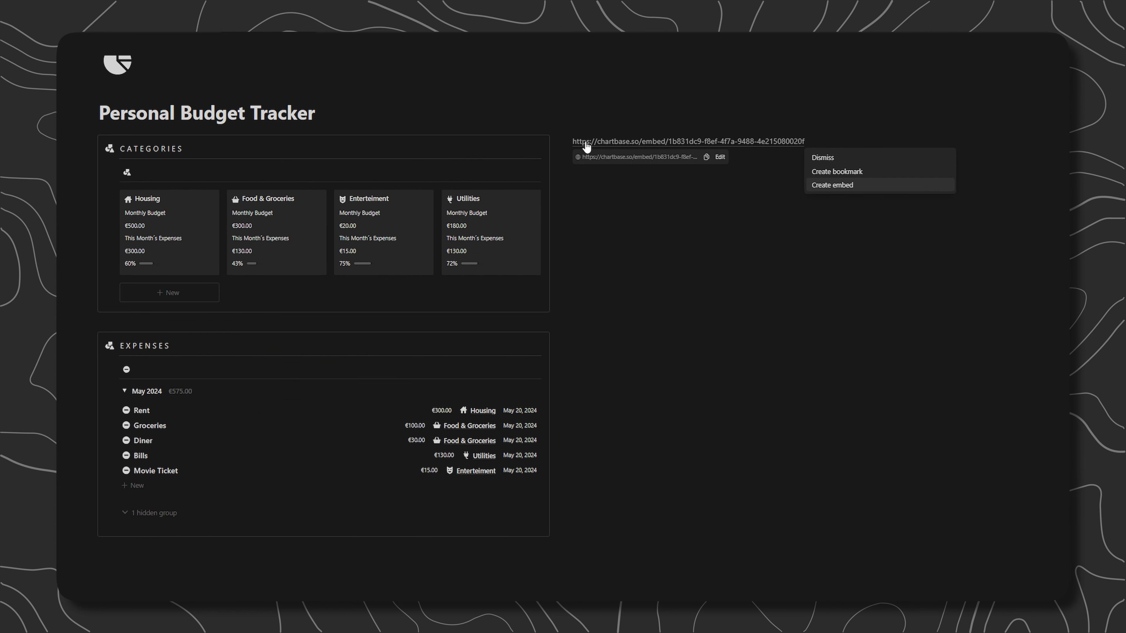
pyautogui.click(829, 187)
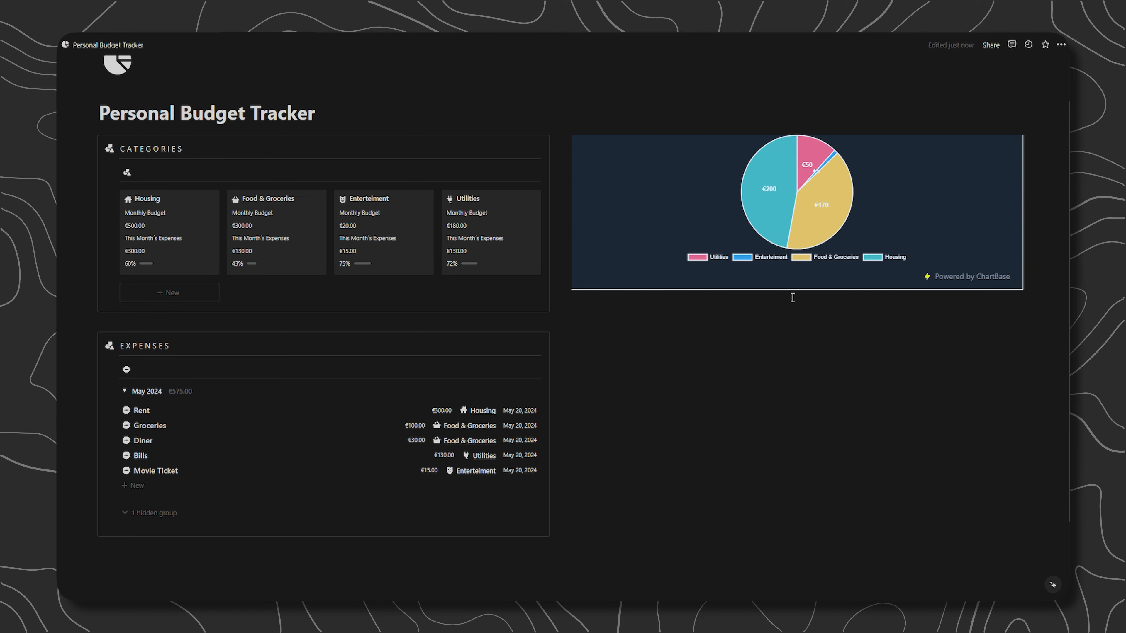
# - Enlarge the embedded chart to about the height of both callouts and widen the callouts' column
pyautogui.moveTo(793, 293); pyautogui.dragTo(779, 517)
pyautogui.moveTo(554, 323); pyautogui.dragTo(616, 323)
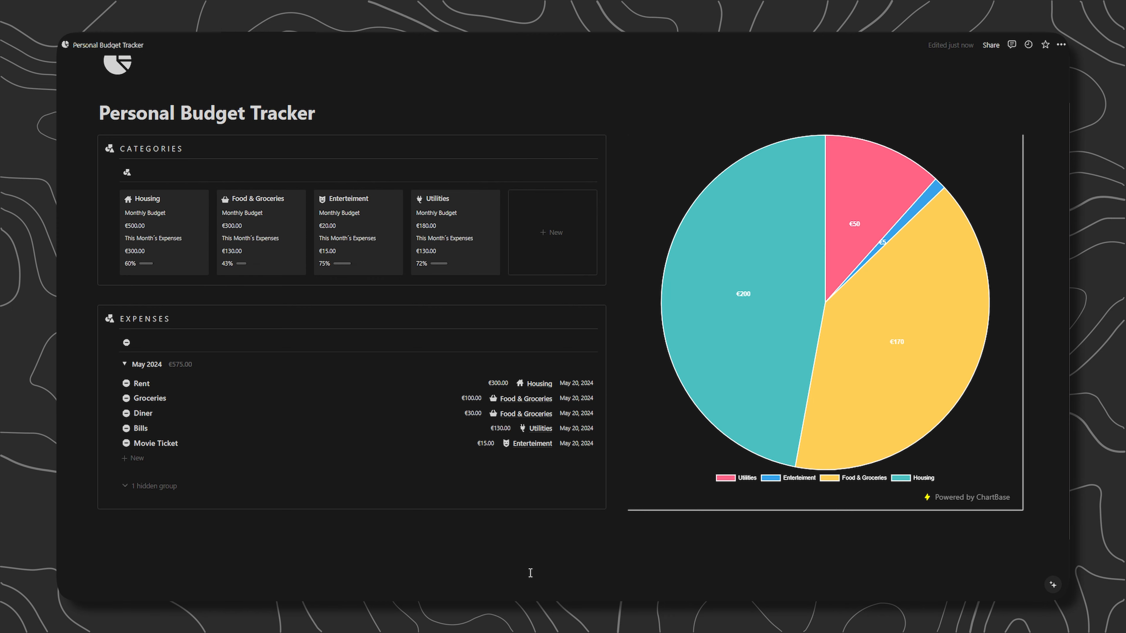
# - Set the Rent expense amount to €200 and the Groceries amount to €150
pyautogui.click(494, 385)
pyautogui.click(497, 384)
pyautogui.press('BackSpace')
pyautogui.write('2')
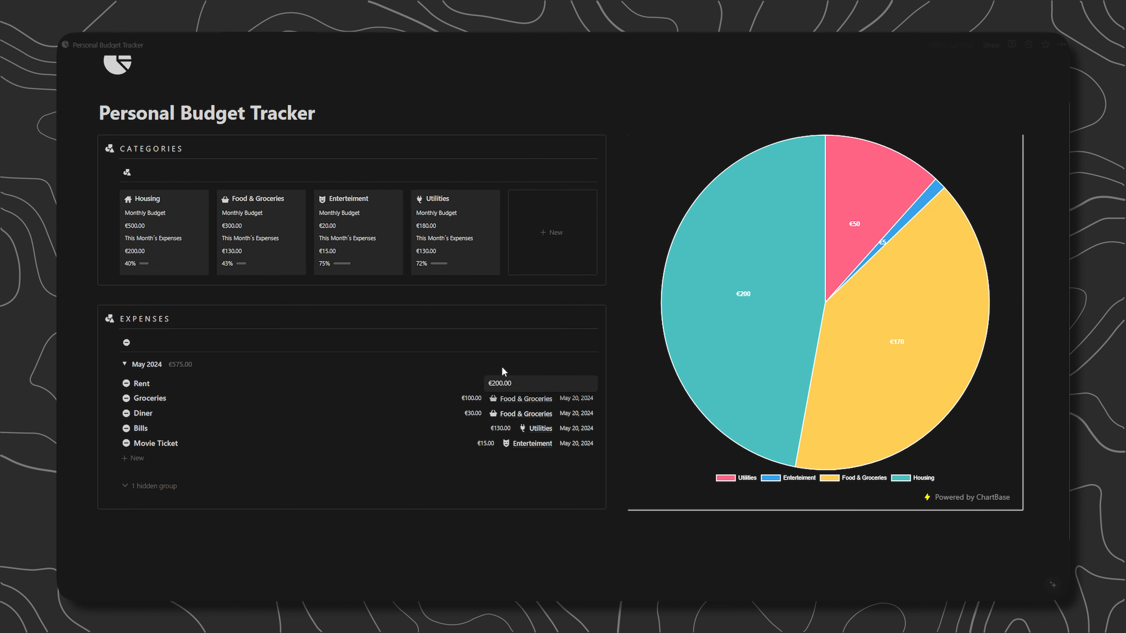
pyautogui.click(503, 372)
pyautogui.click(472, 398)
pyautogui.press('BackSpace')
pyautogui.write('5')
# - Set the Diner expense amount to €20 and the Bills amount to €100
pyautogui.click(471, 412)
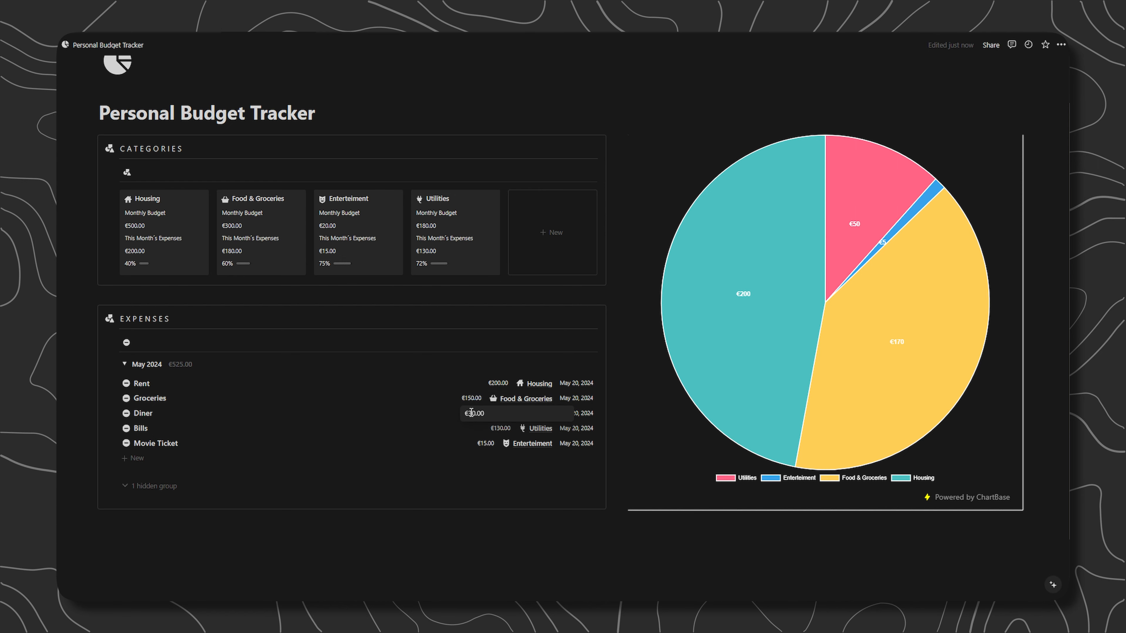
pyautogui.press('BackSpace')
pyautogui.write('2')
pyautogui.click(501, 428)
pyautogui.press('BackSpace')
pyautogui.write('0')
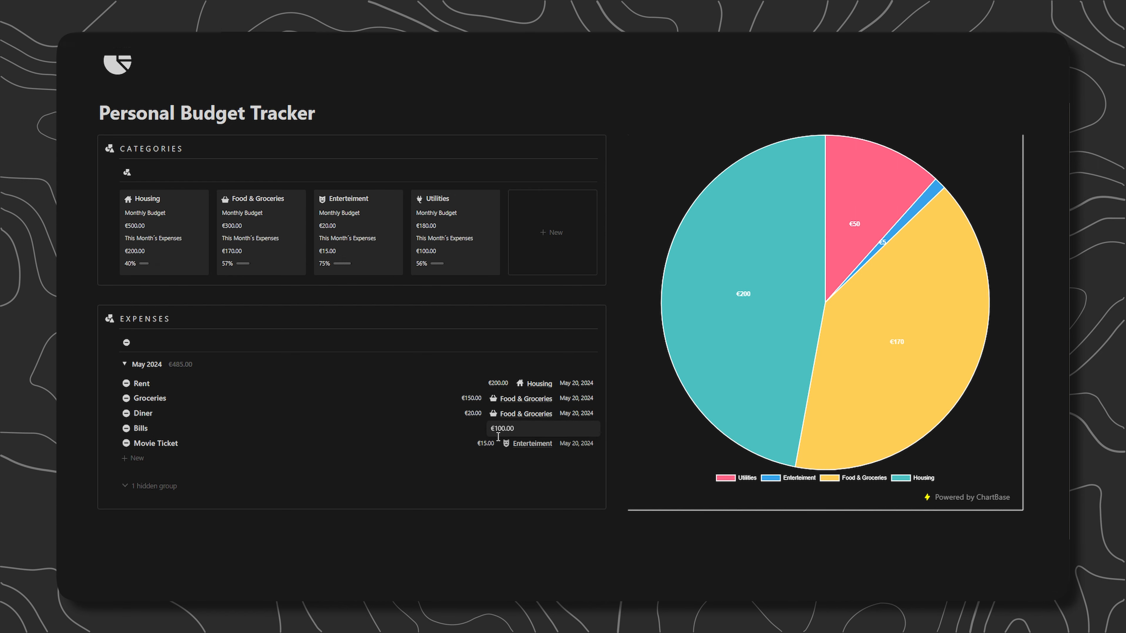
# - Set the Movie Ticket expense amount to €10 and refresh the embedded pie chart
pyautogui.click(489, 442)
pyautogui.press('BackSpace')
pyautogui.write('0')
pyautogui.press('Escape')
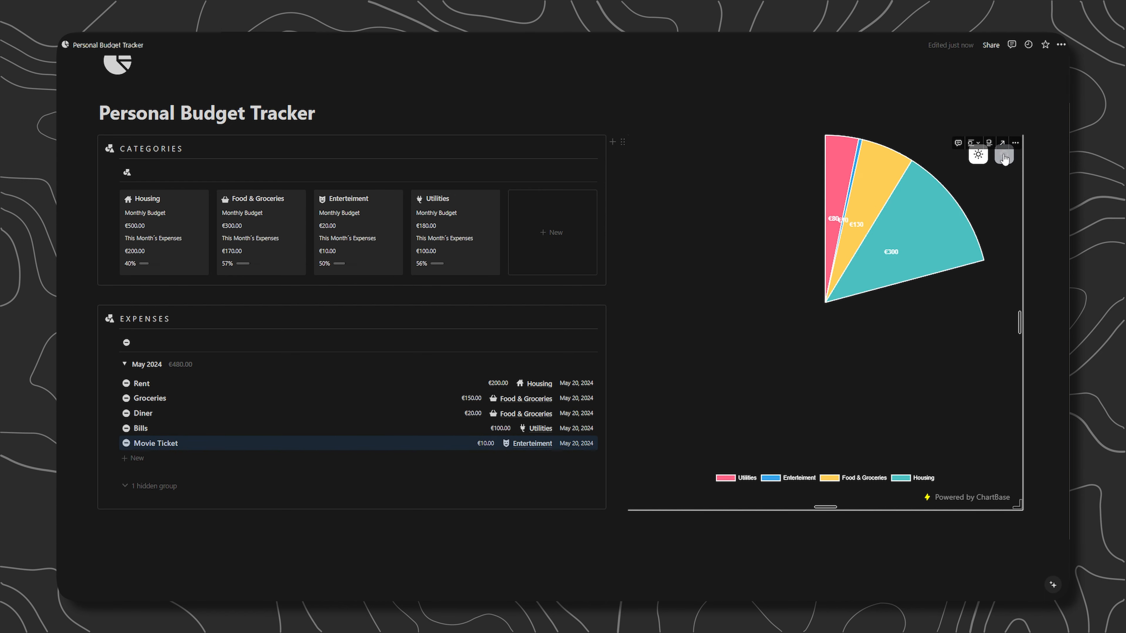
pyautogui.click(280, 546)
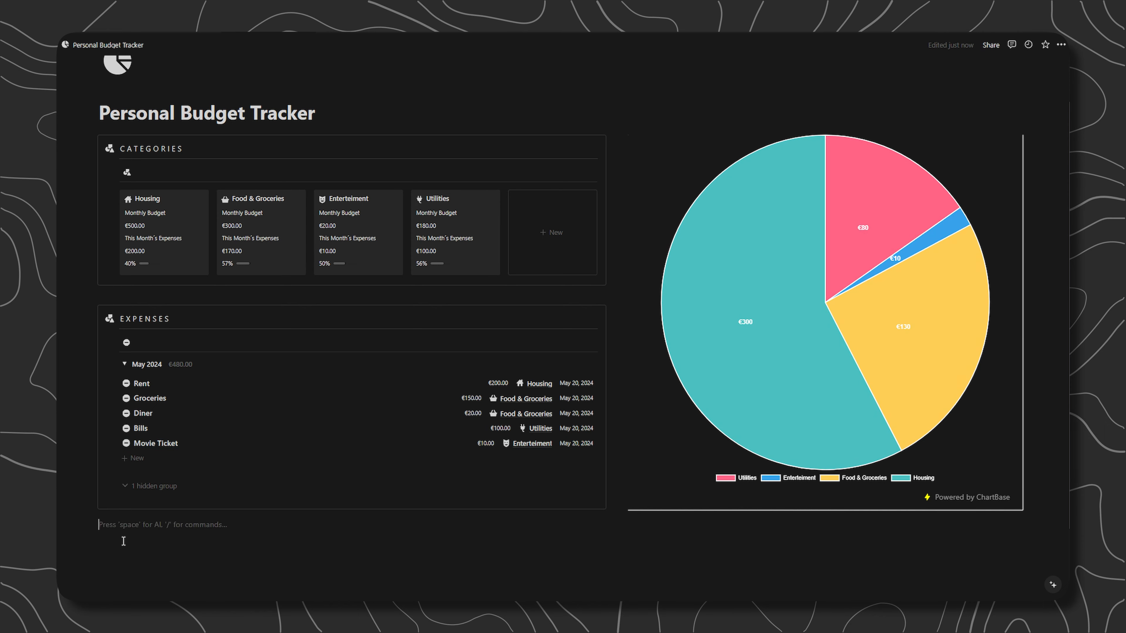
pyautogui.press('BackSpace')
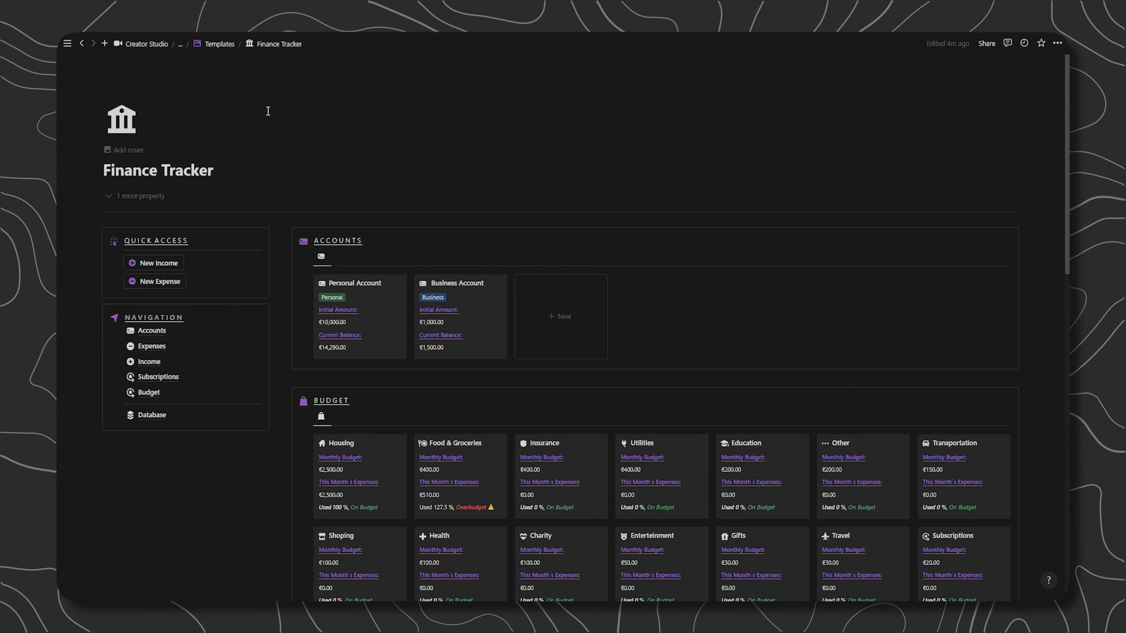
# - Look through the Finance Tracker template page from its accounts and budget sections down to its subscriptions
pyautogui.scroll(-3, 455, 196)
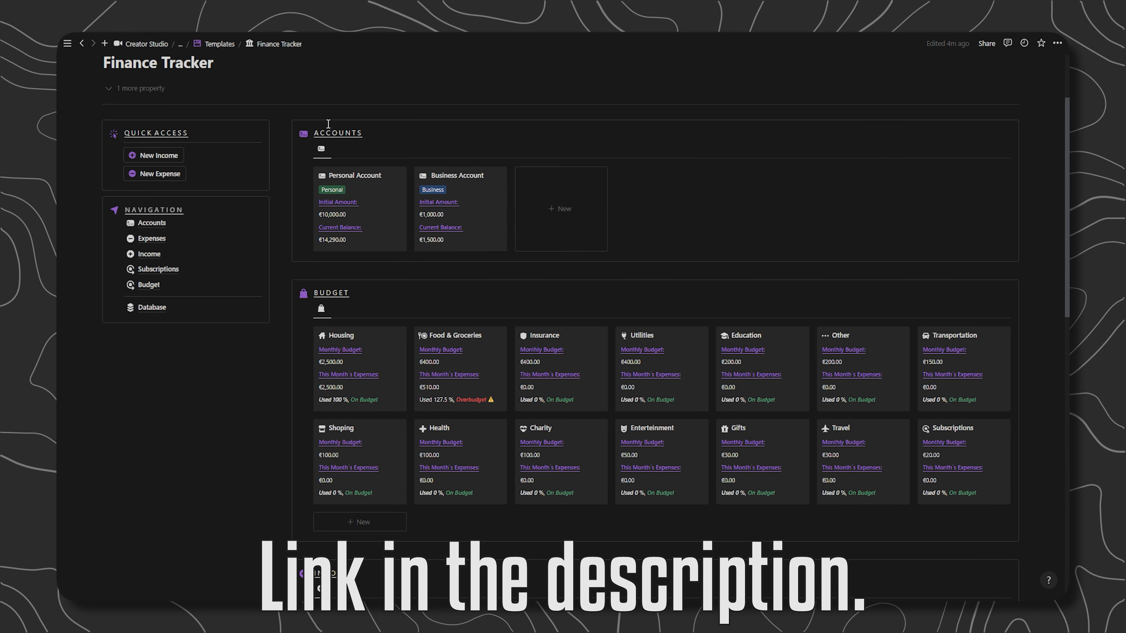
pyautogui.scroll(-8, 385, 232)
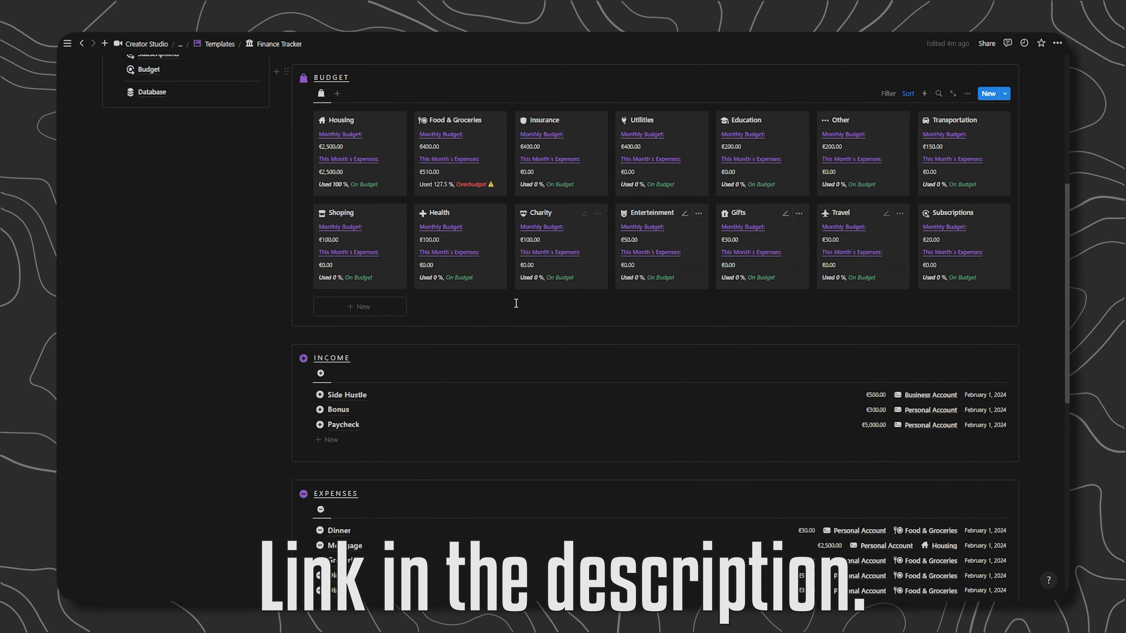
pyautogui.scroll(-4, 350, 289)
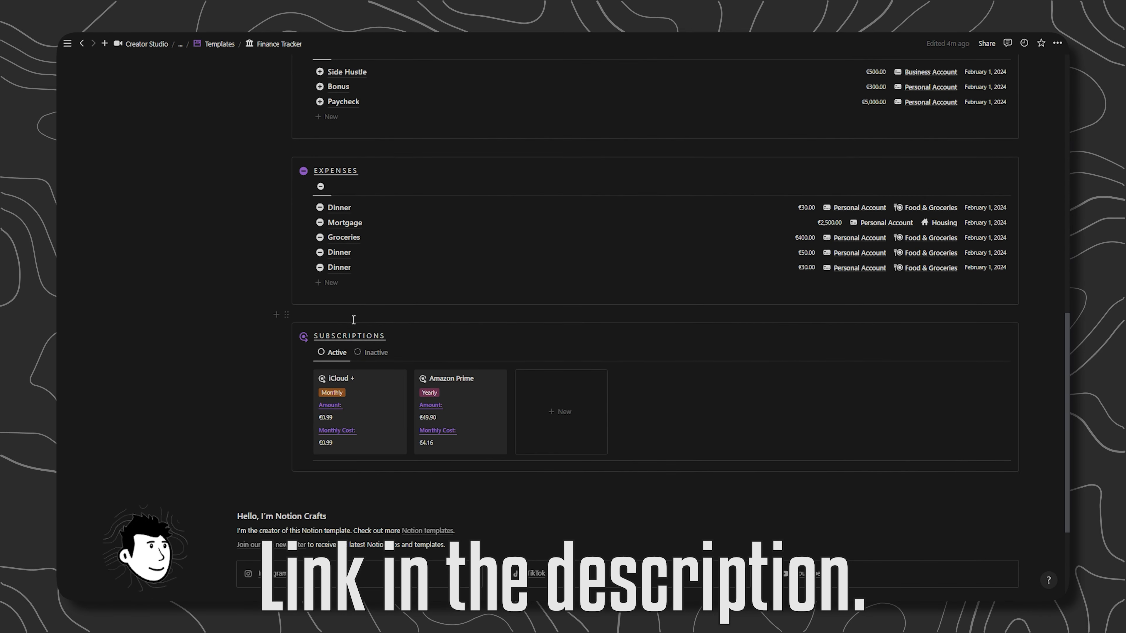